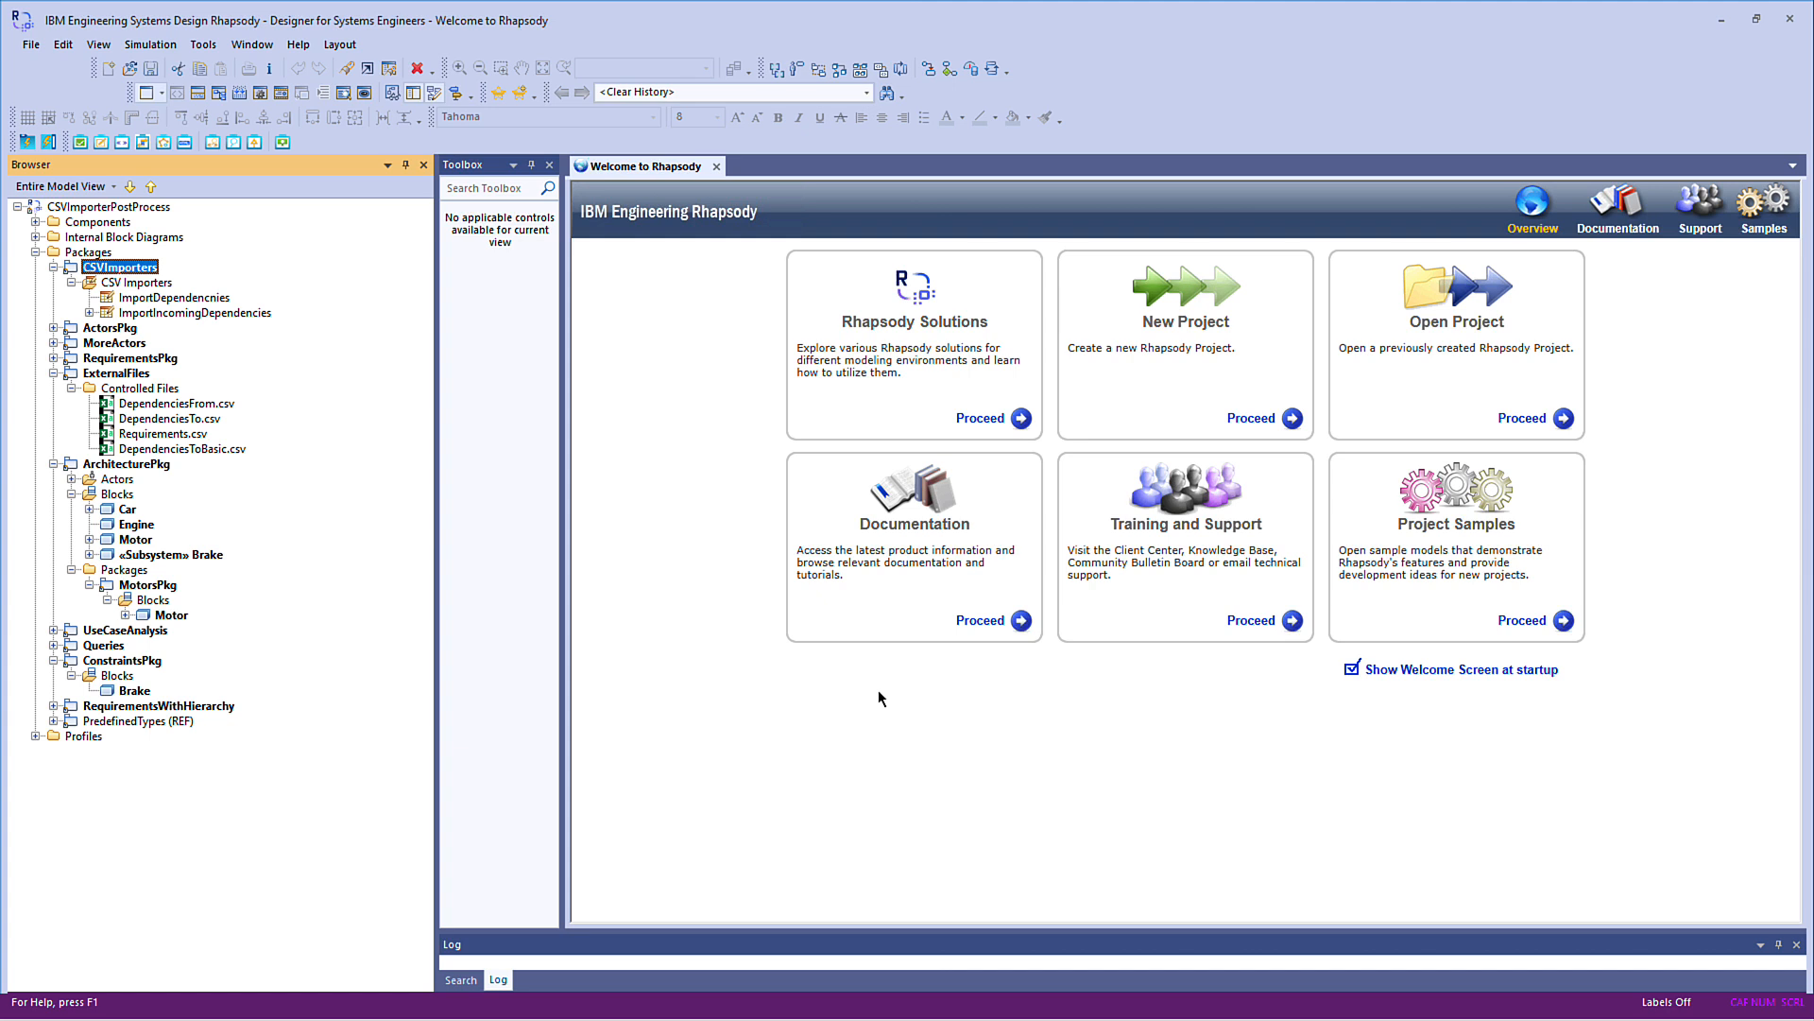
Open the controlled file DependenciesToBasic.csv, review its columns and rows, and close it
{"action": "double_click", "coordinate": [225, 449]}
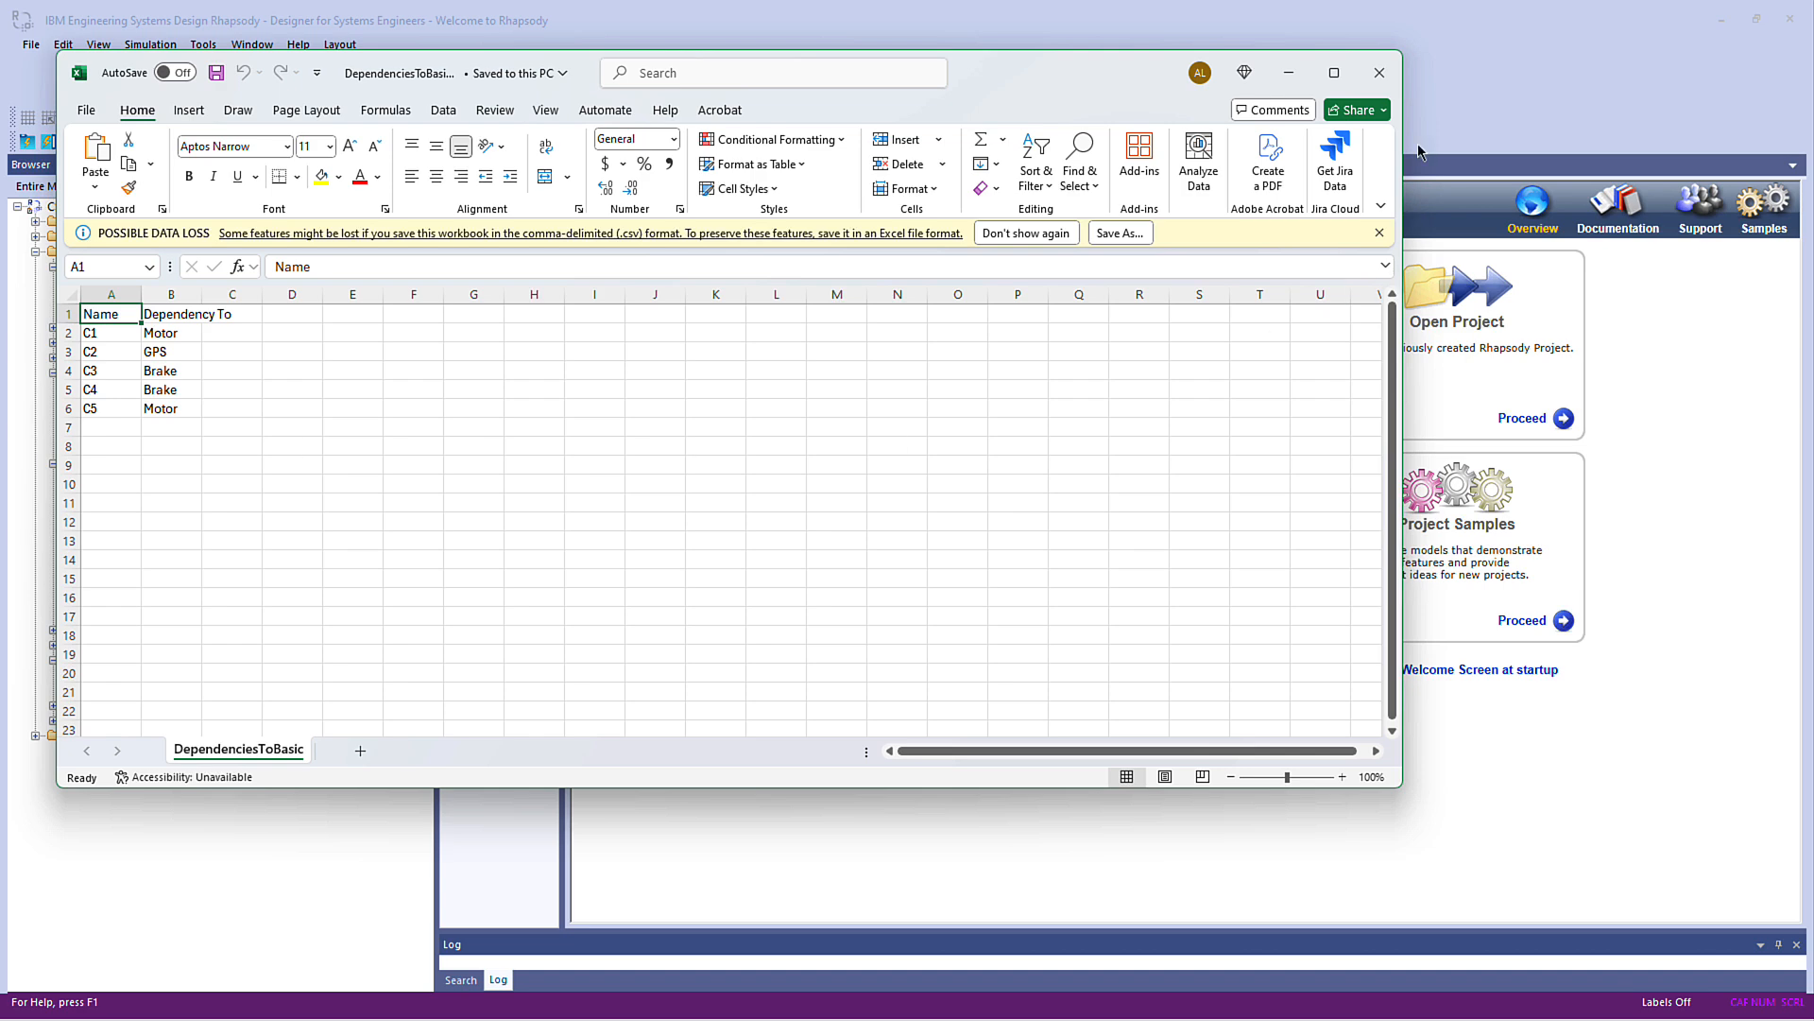
{"action": "left_click", "coordinate": [1379, 75]}
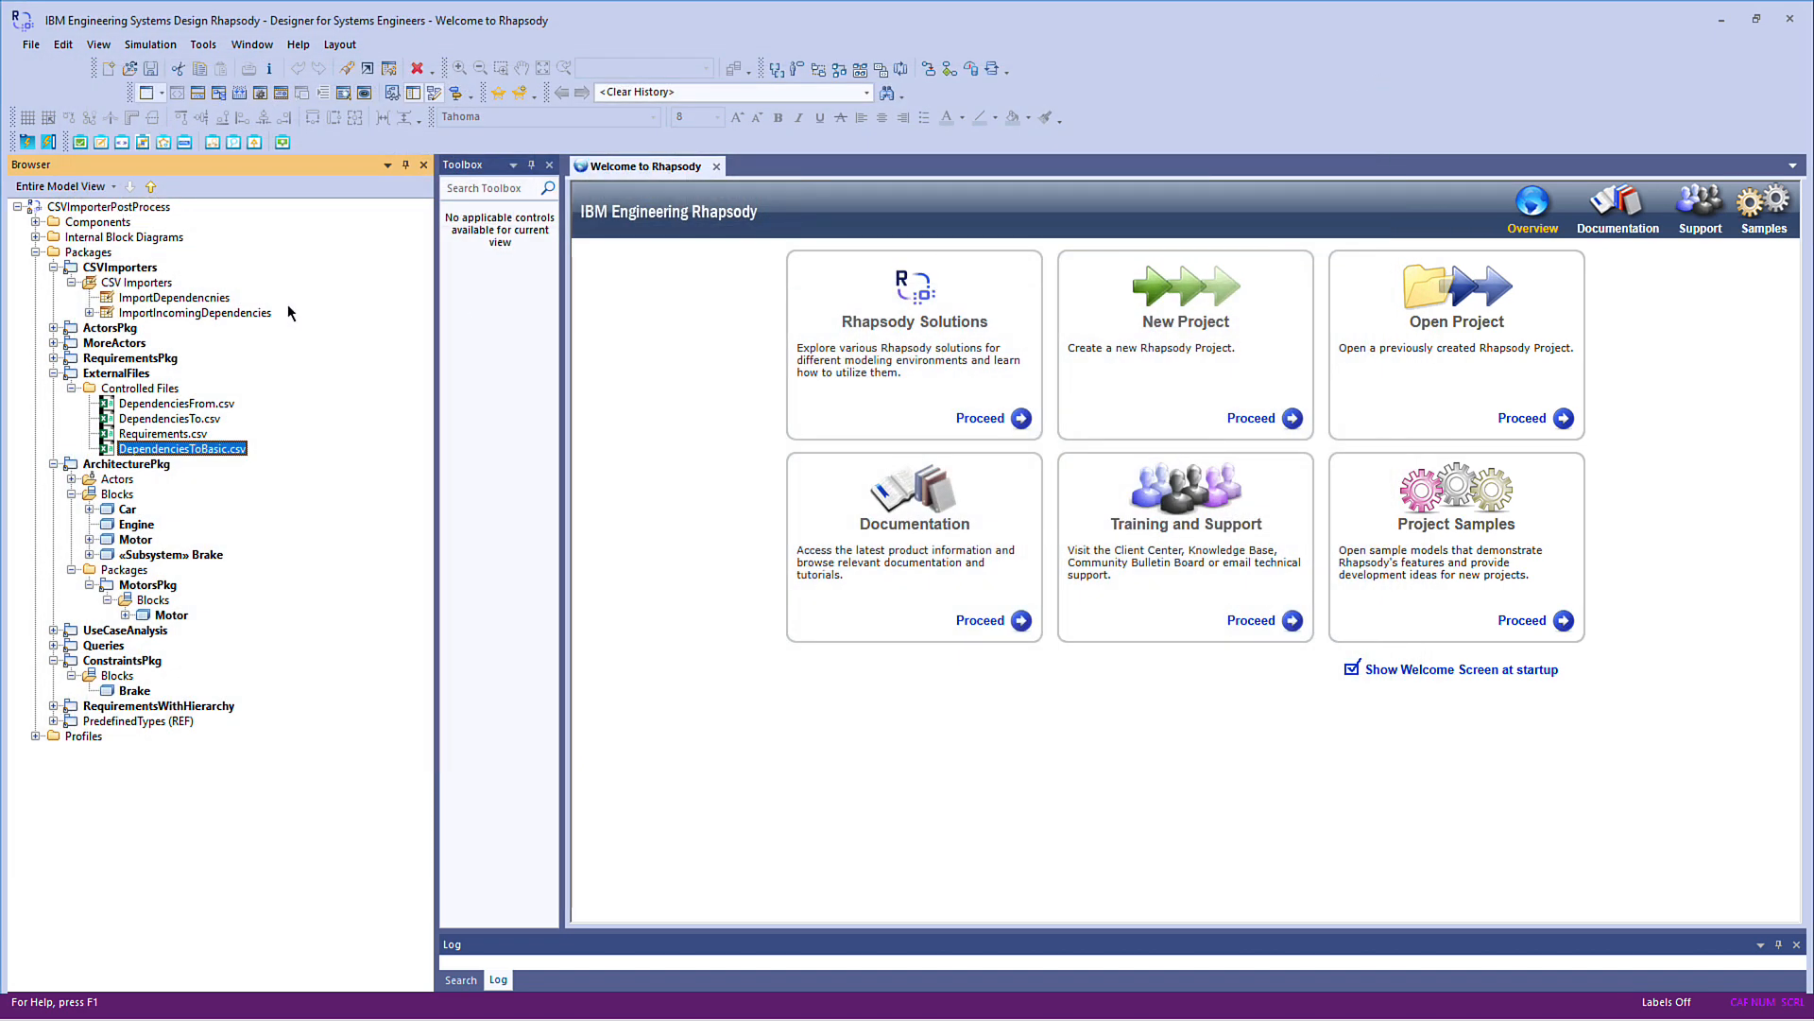
Review the criteria and column definitions in the features of the ImportDependencnies CSV importer
{"action": "left_click", "coordinate": [197, 300]}
{"action": "right_click", "coordinate": [198, 302]}
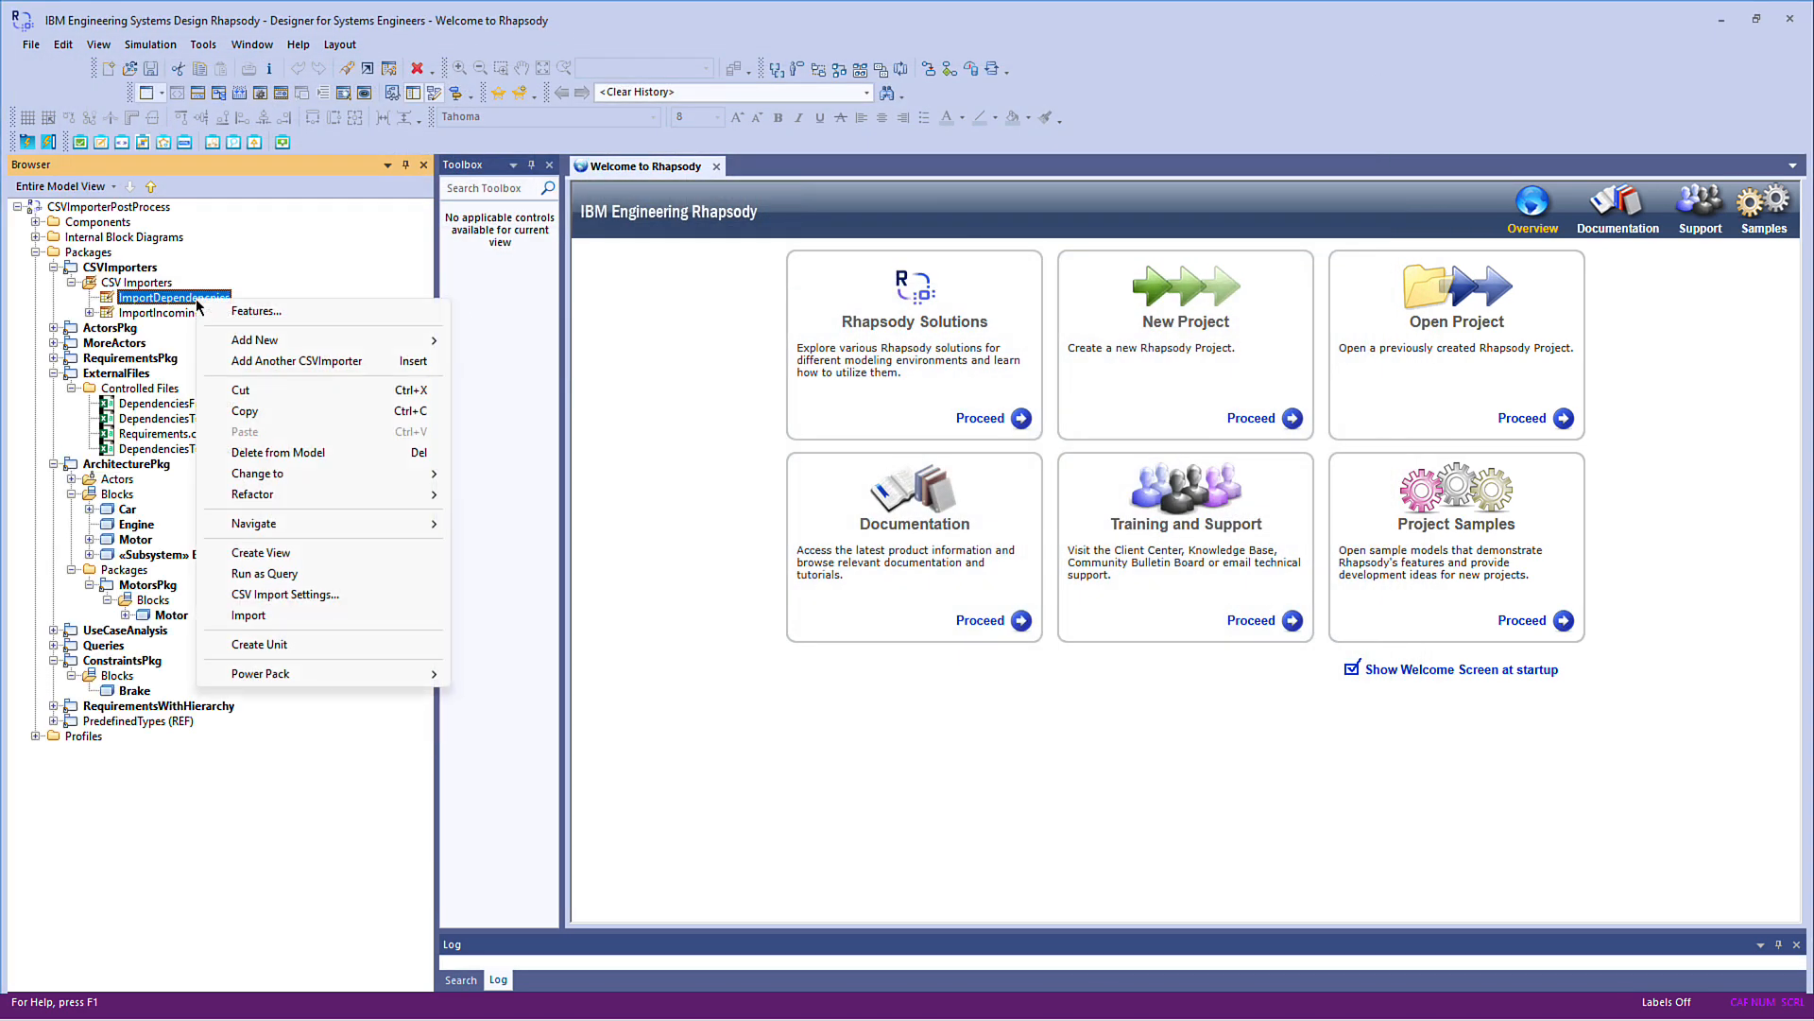
{"action": "left_click", "coordinate": [255, 311]}
{"action": "left_click", "coordinate": [387, 293]}
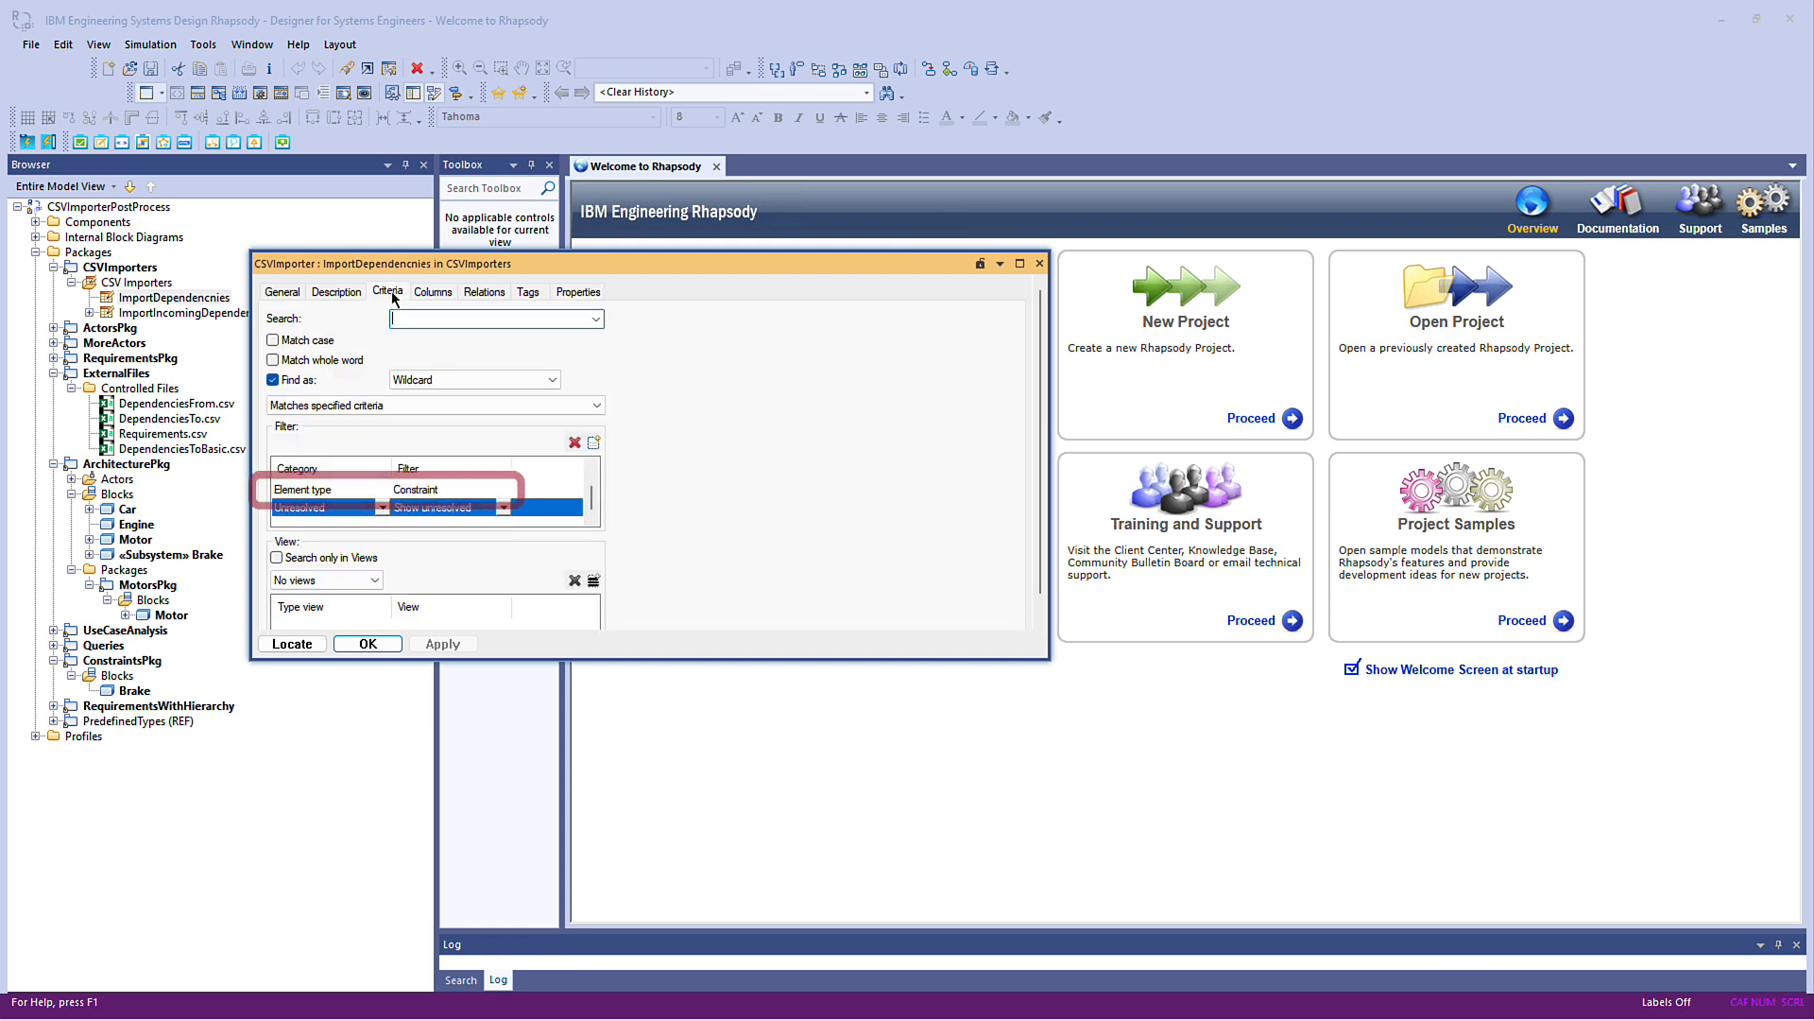
{"action": "left_click", "coordinate": [423, 295]}
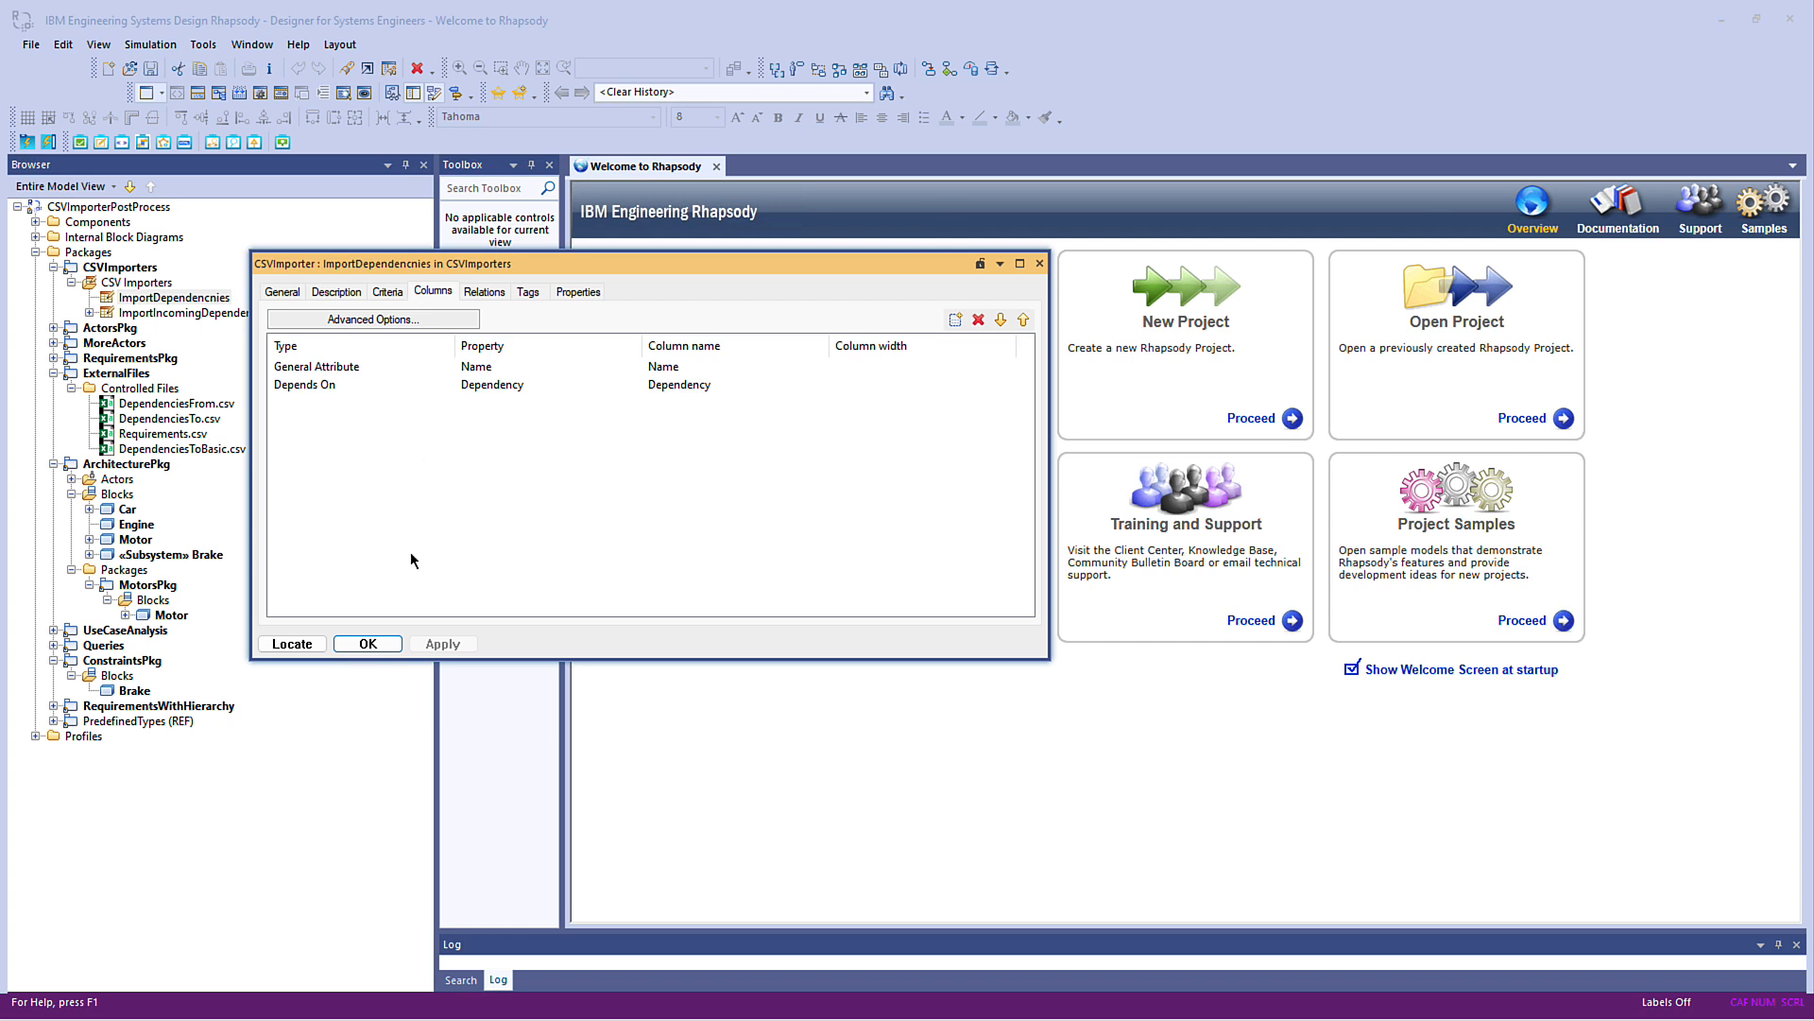
{"action": "left_click", "coordinate": [365, 644]}
Import DependenciesToBasic.csv into ConstraintsPkg using the import settings of the ImportDependencnies importer
{"action": "right_click", "coordinate": [236, 301]}
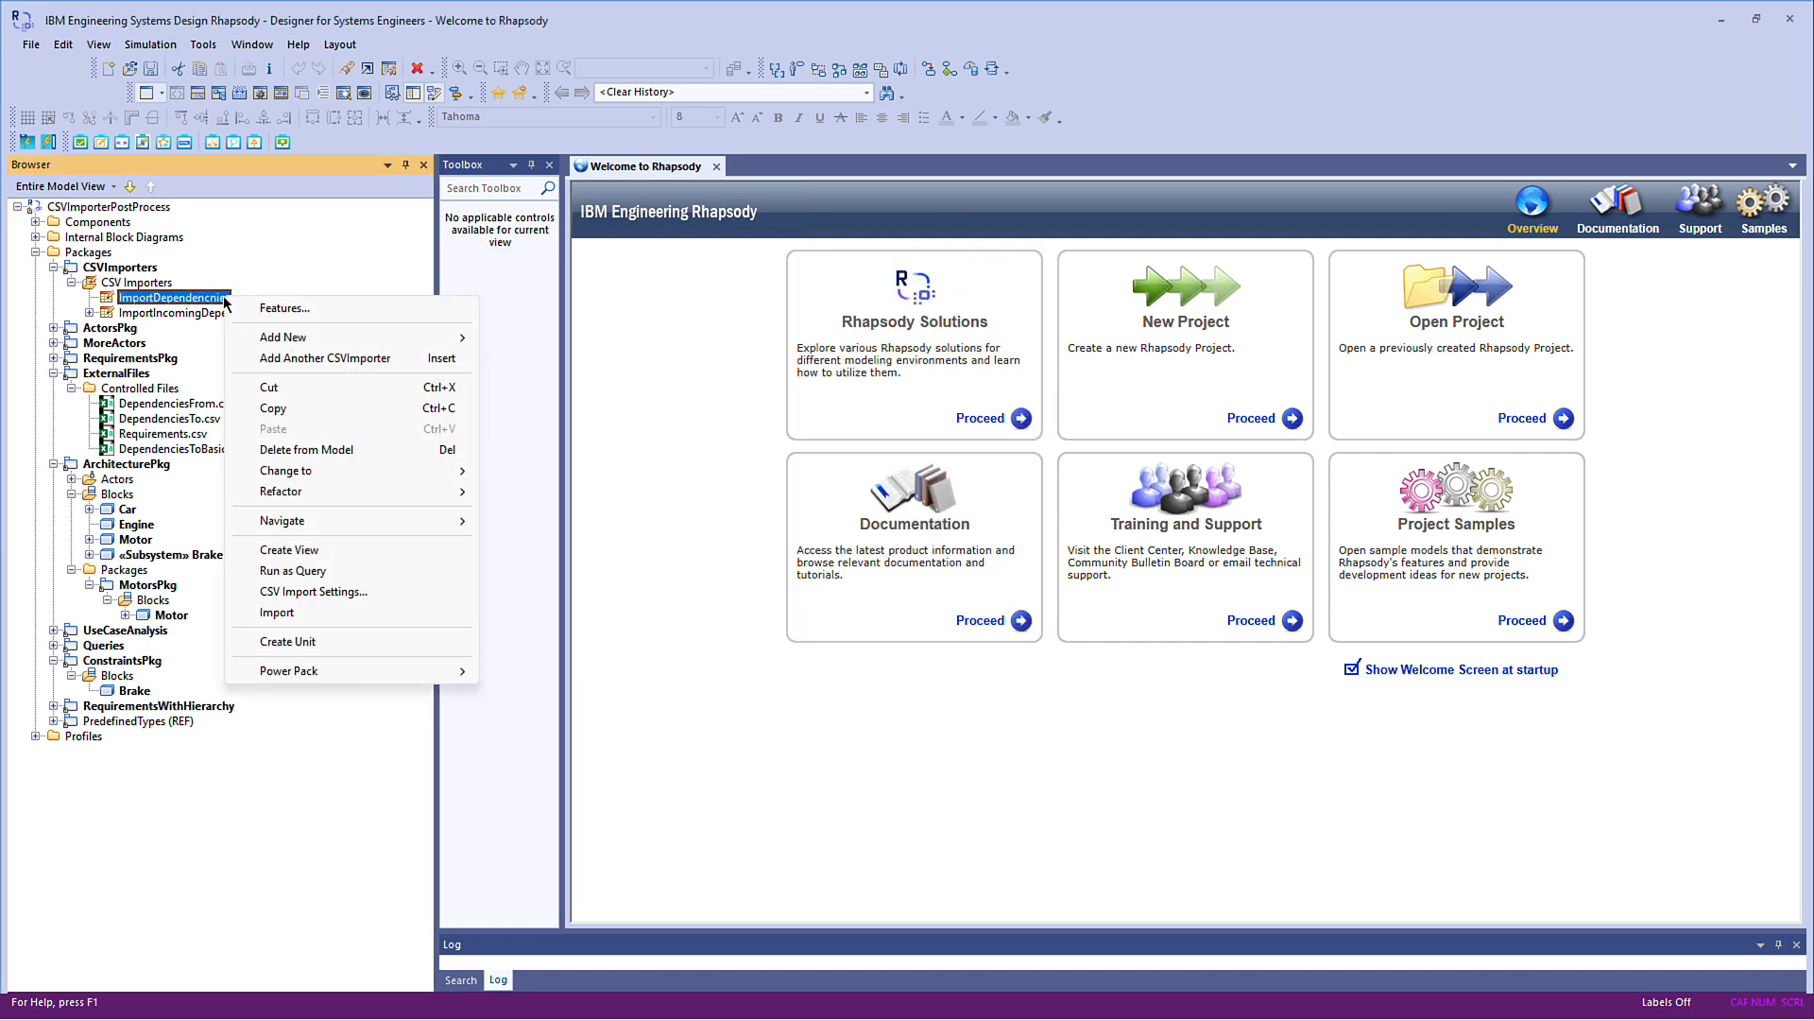
{"action": "left_click", "coordinate": [330, 593]}
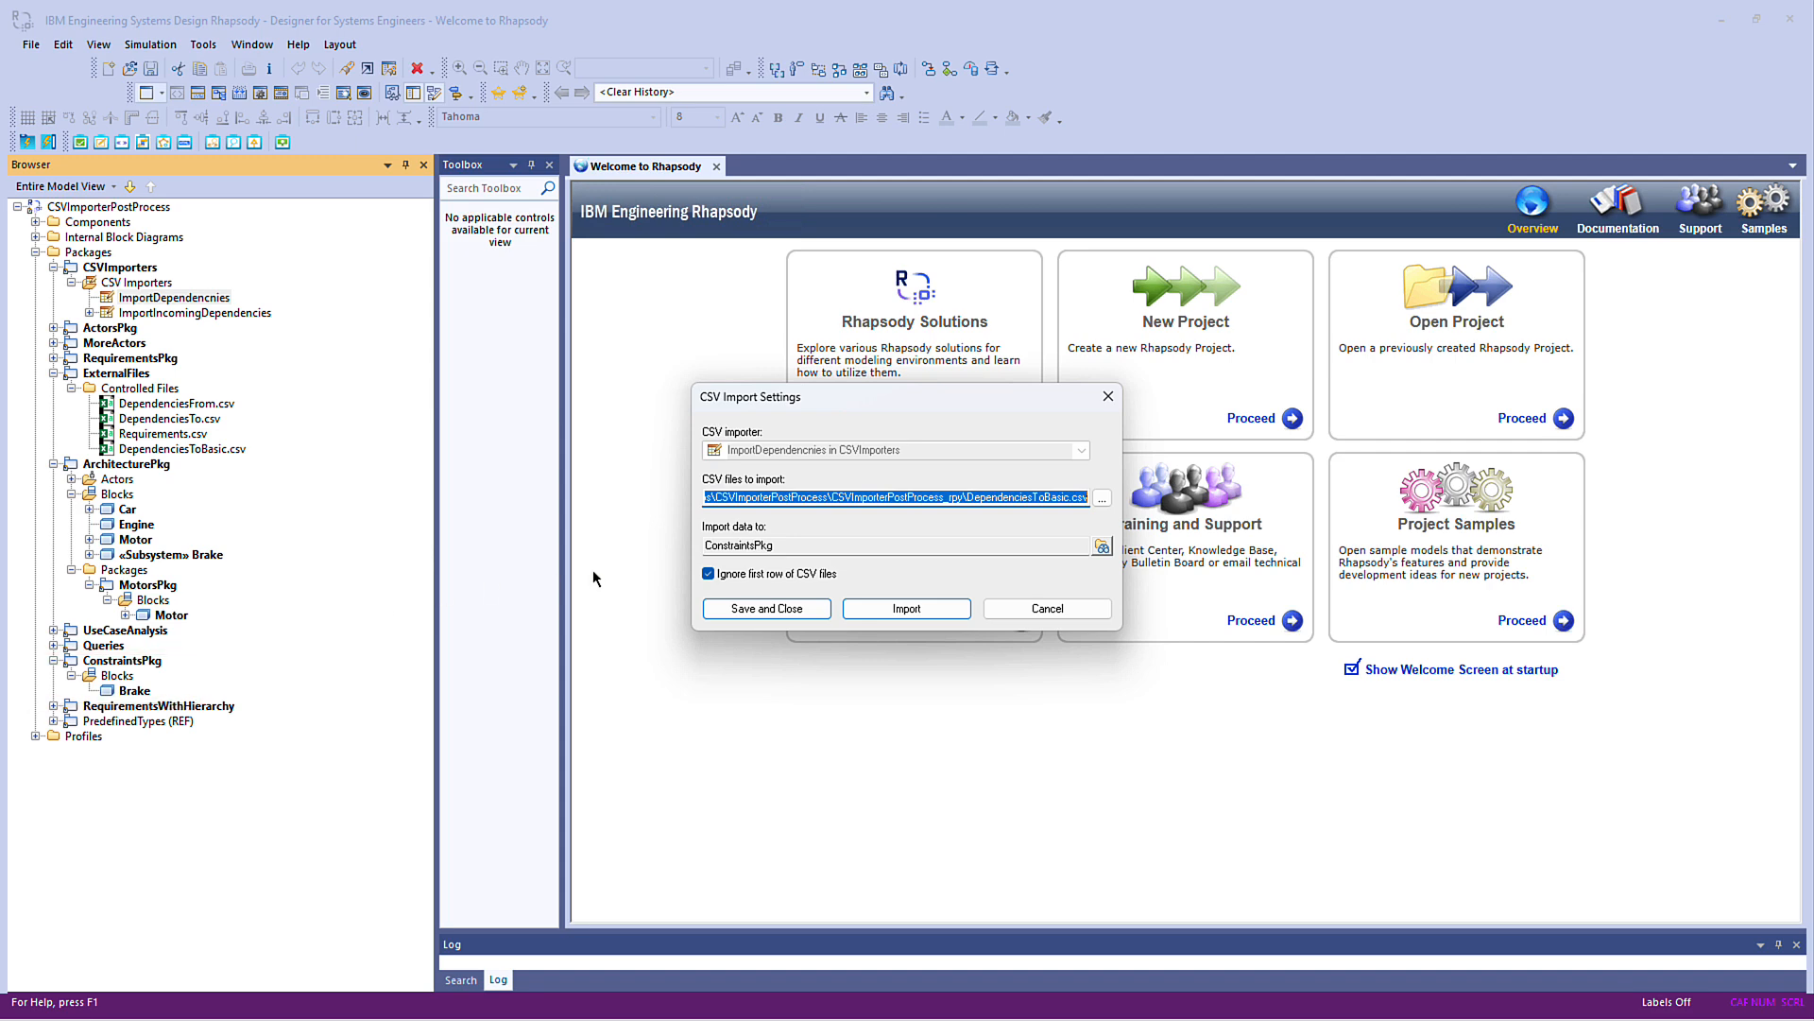
{"action": "left_click", "coordinate": [846, 612]}
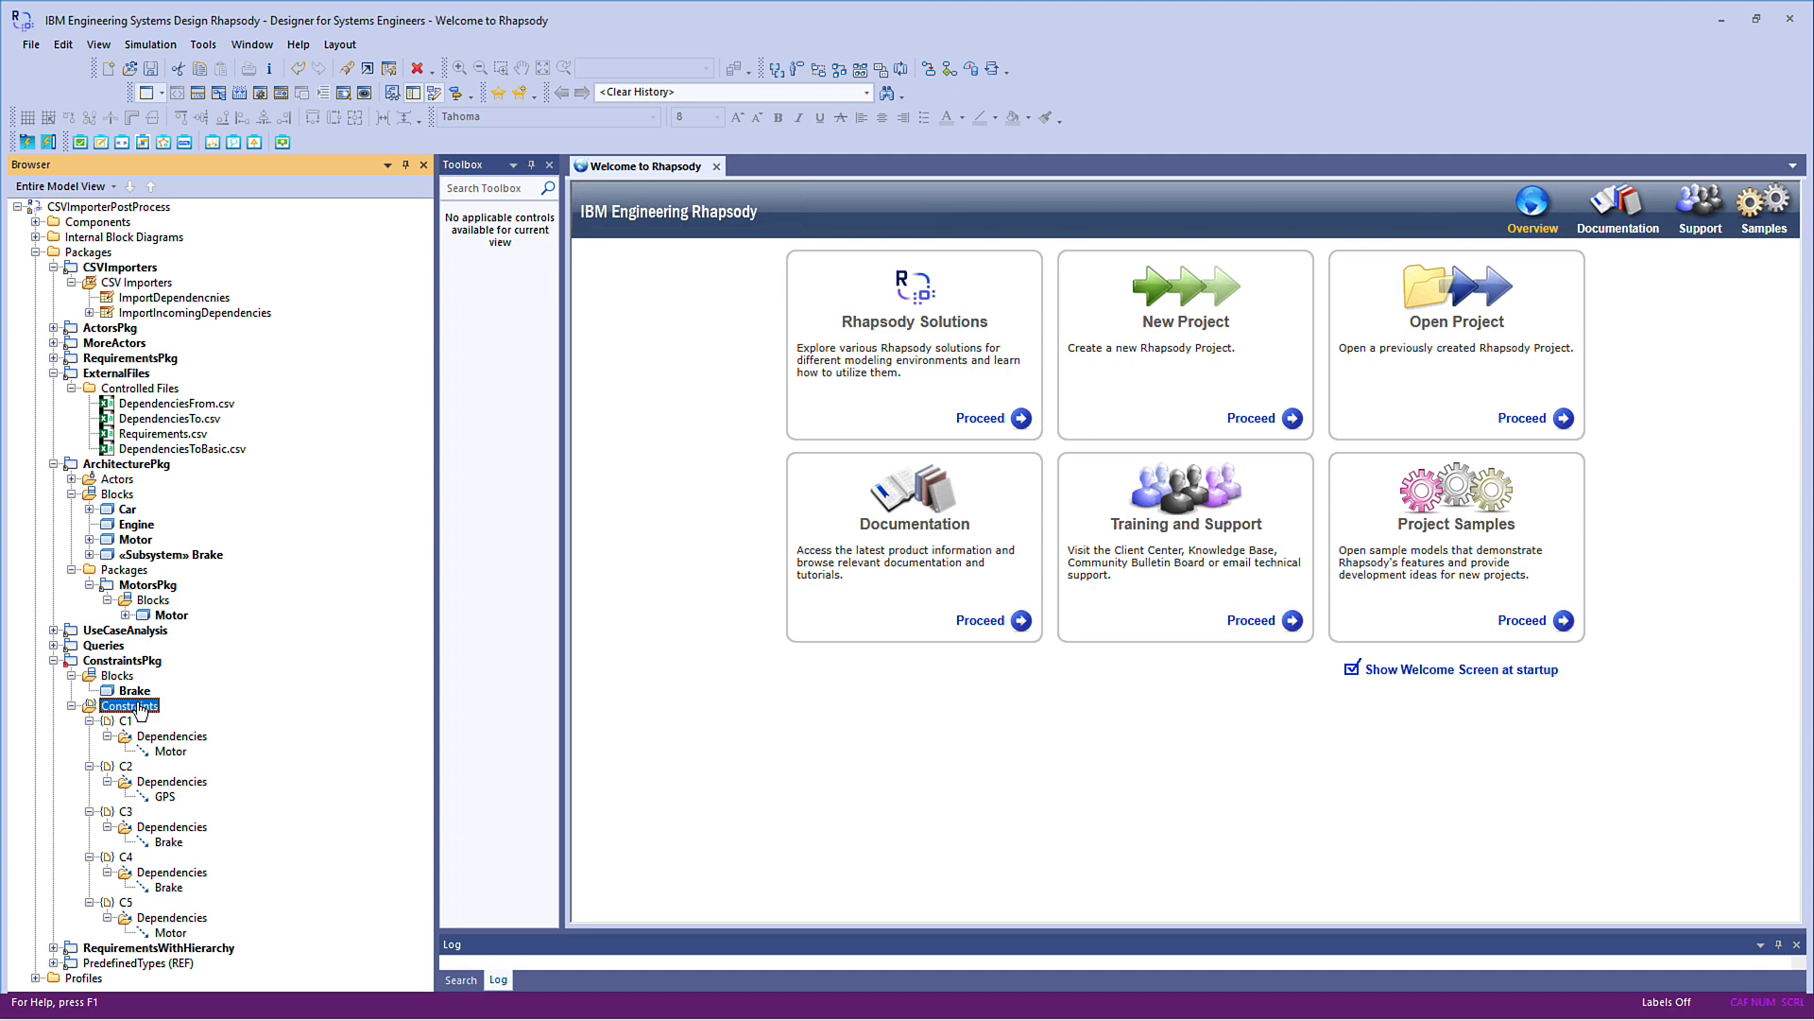
Create a table view from the ImportDependencnies importer, open it to check the imported dependencies, and close it
{"action": "right_click", "coordinate": [192, 301]}
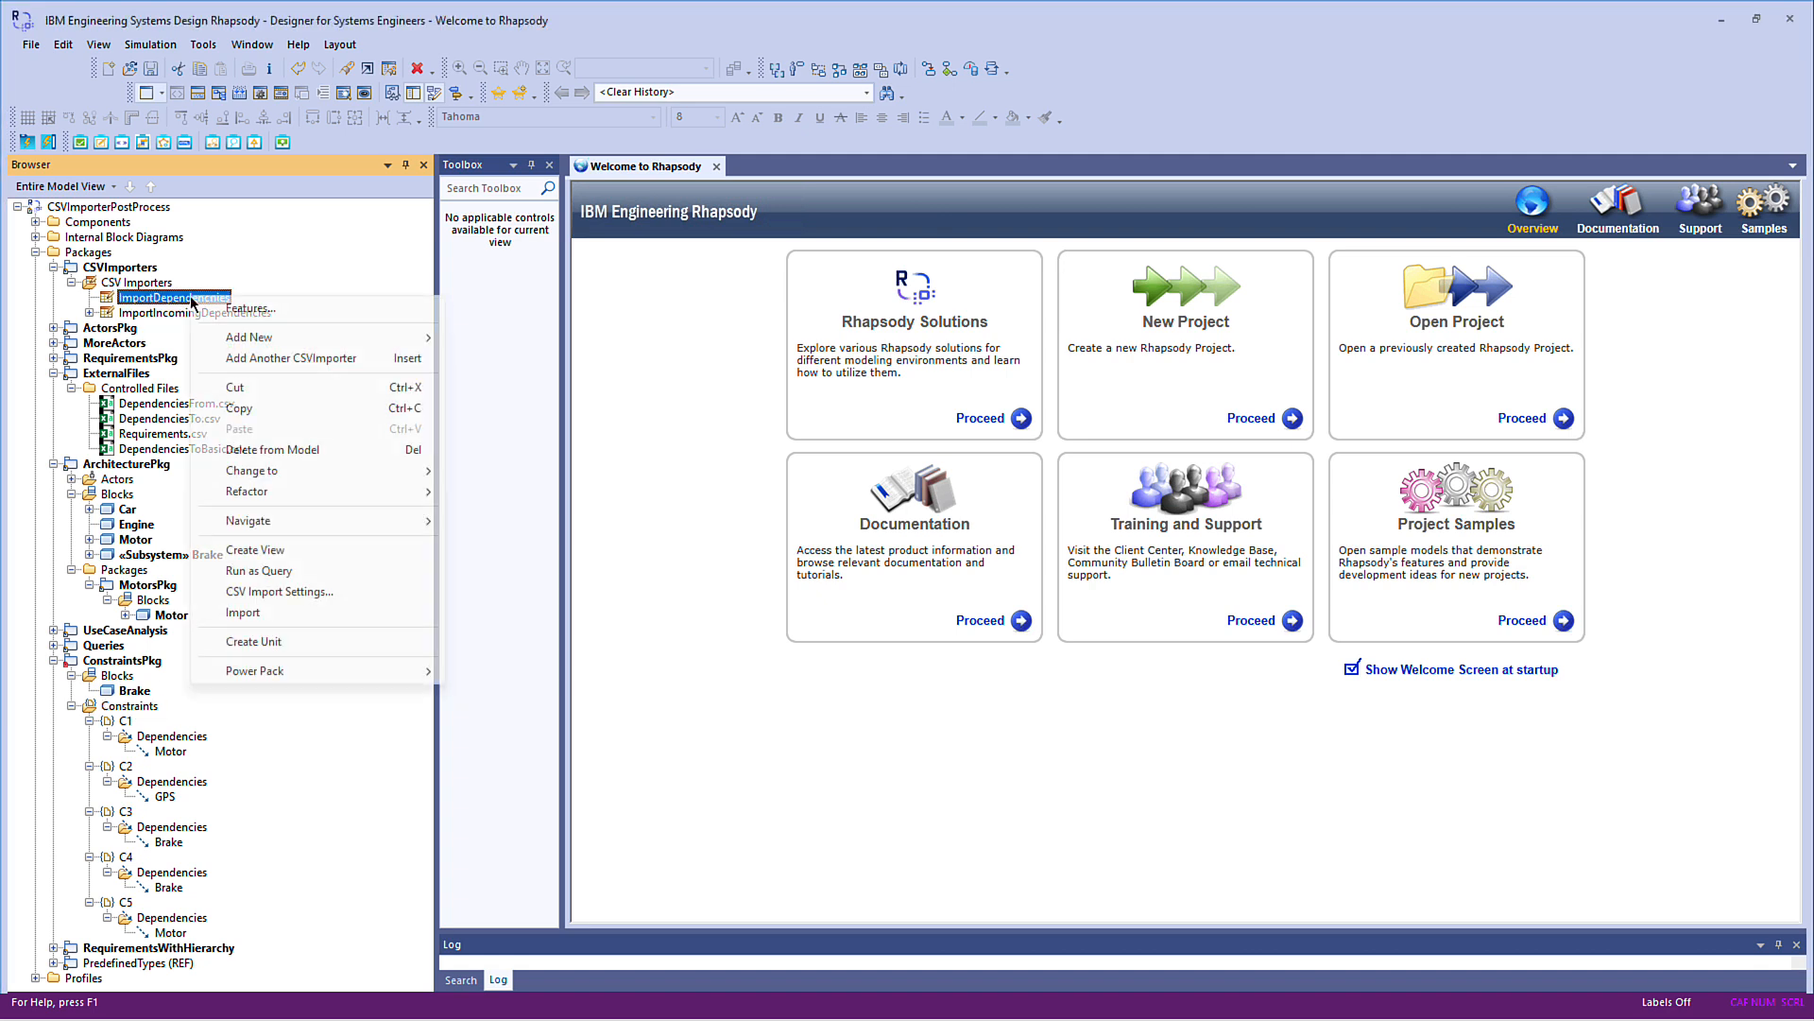
{"action": "left_click", "coordinate": [253, 550]}
{"action": "double_click", "coordinate": [170, 345]}
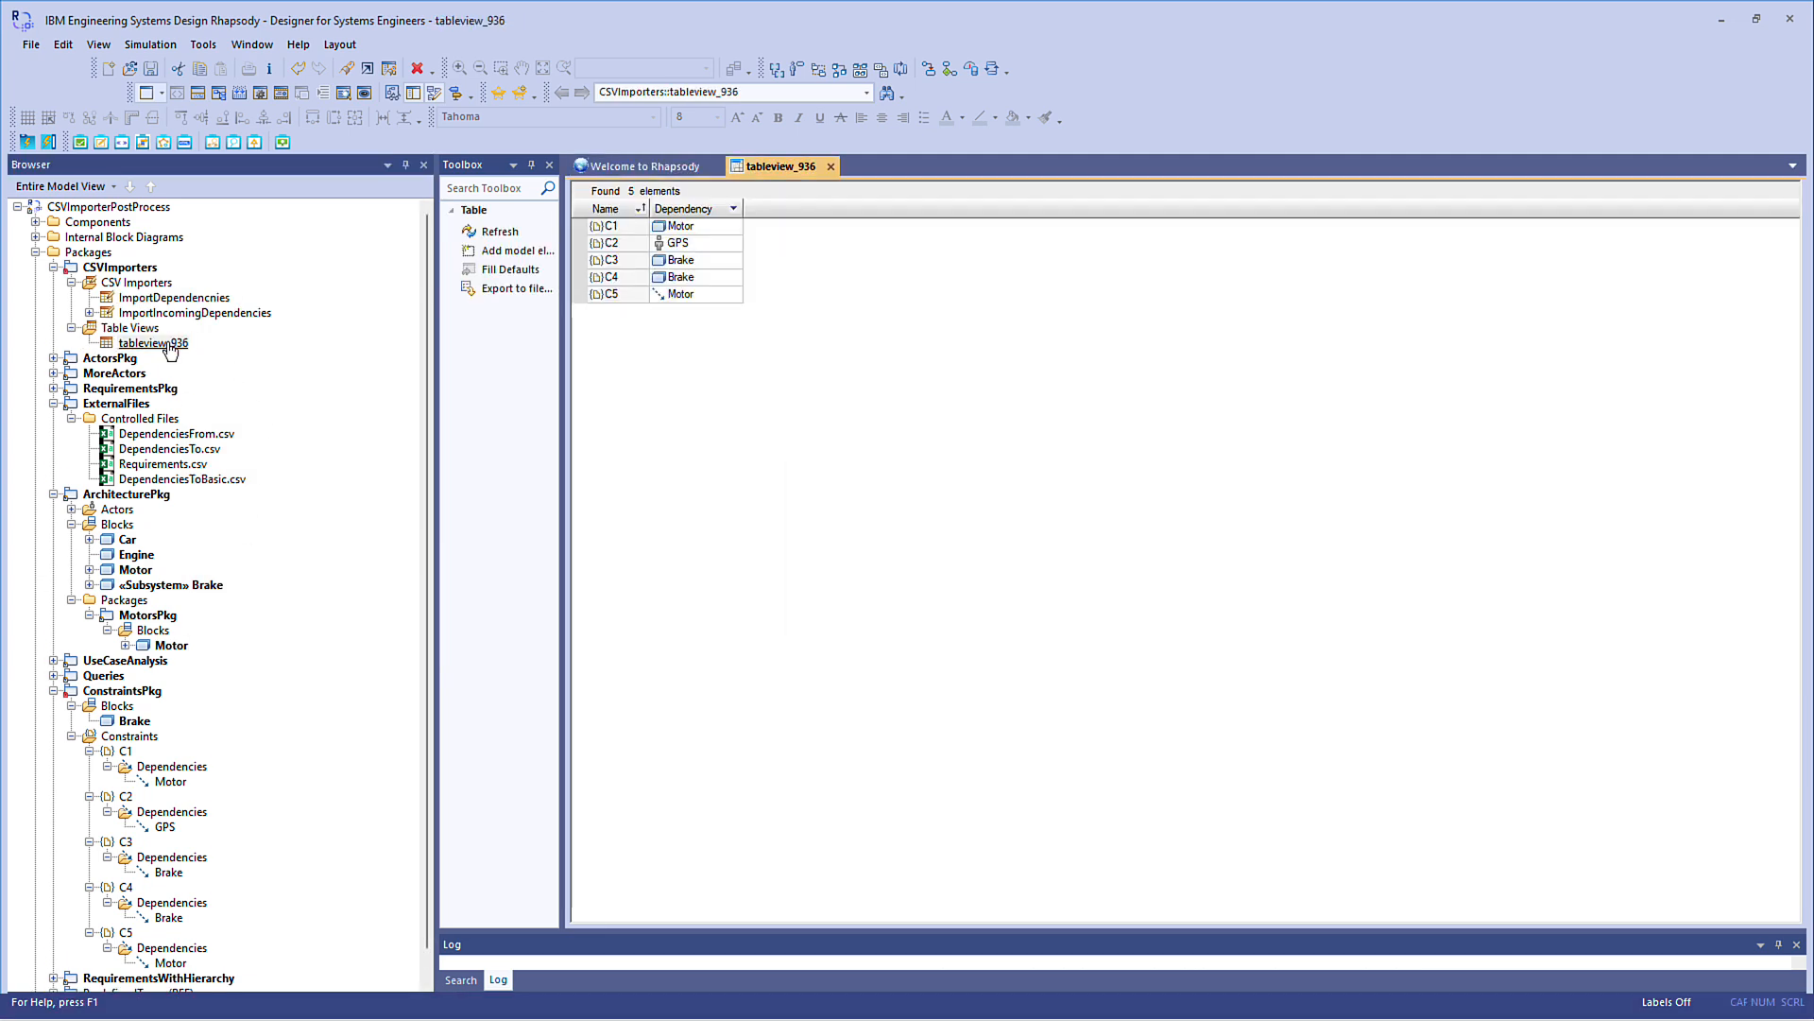
{"action": "left_click", "coordinate": [830, 167]}
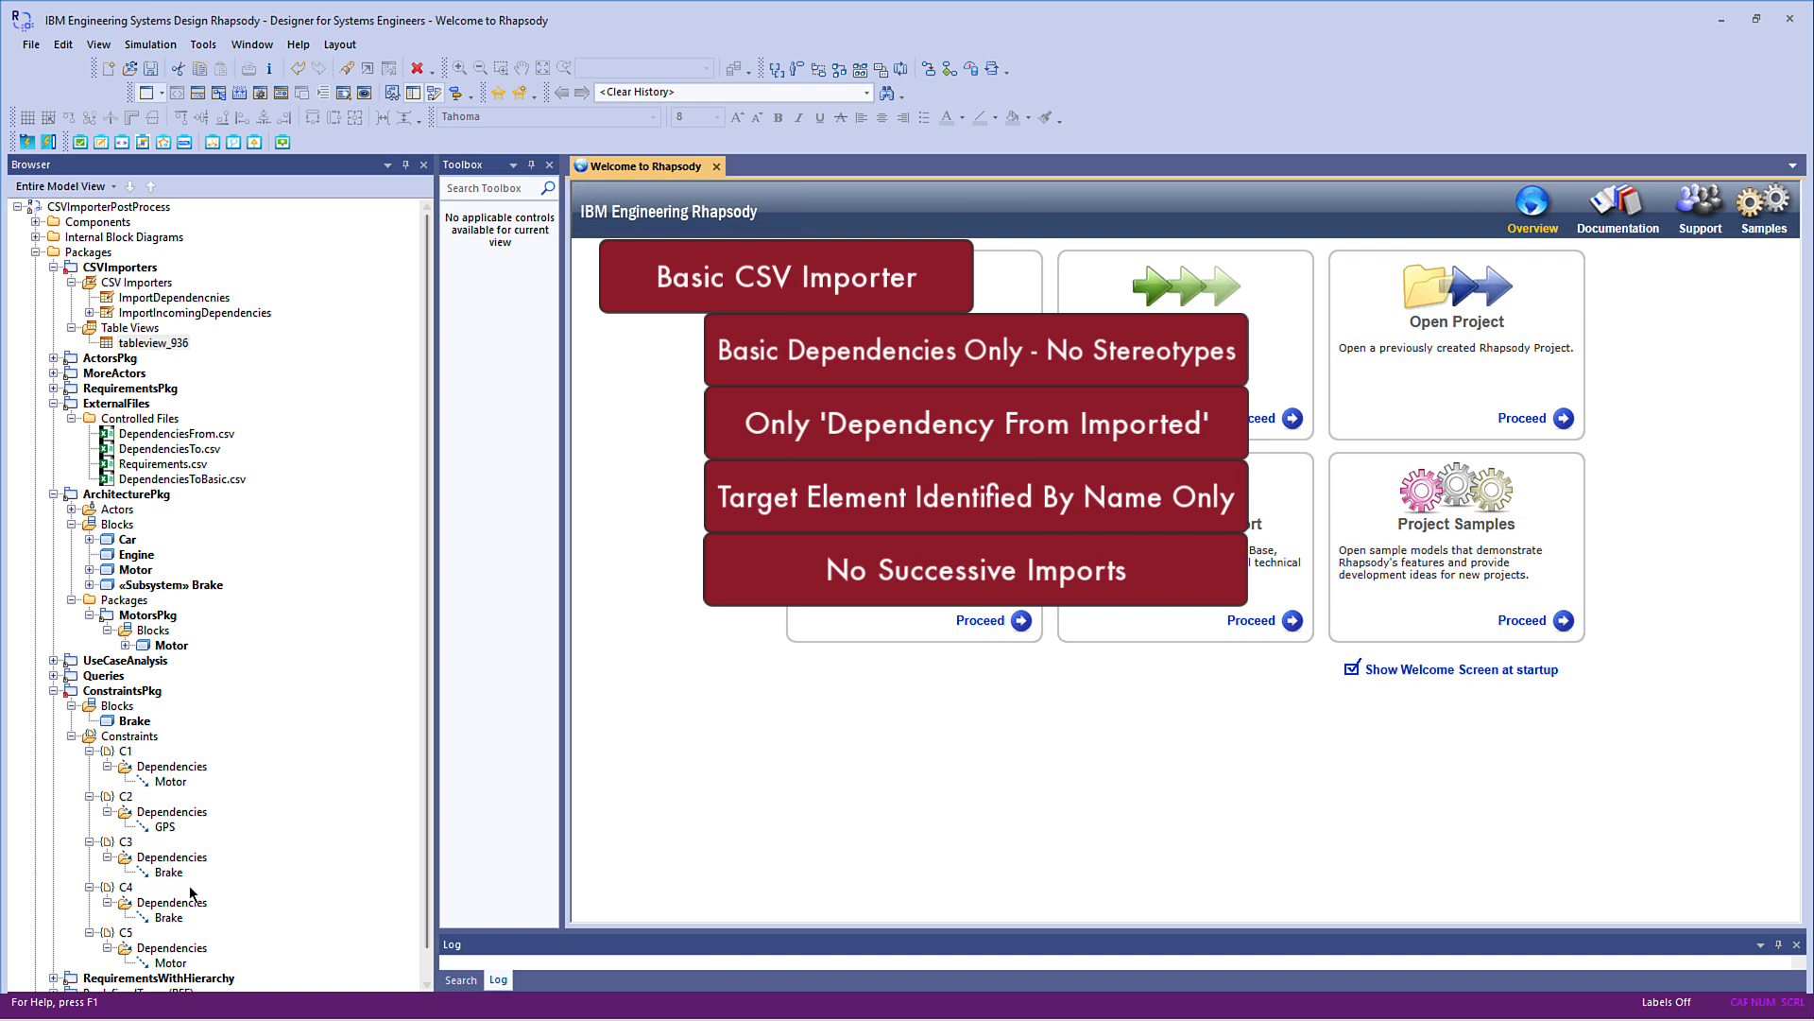
Navigate to the elements that constraint C3's Brake dependency and constraint C5's Motor dependency depend on
{"action": "right_click", "coordinate": [169, 873]}
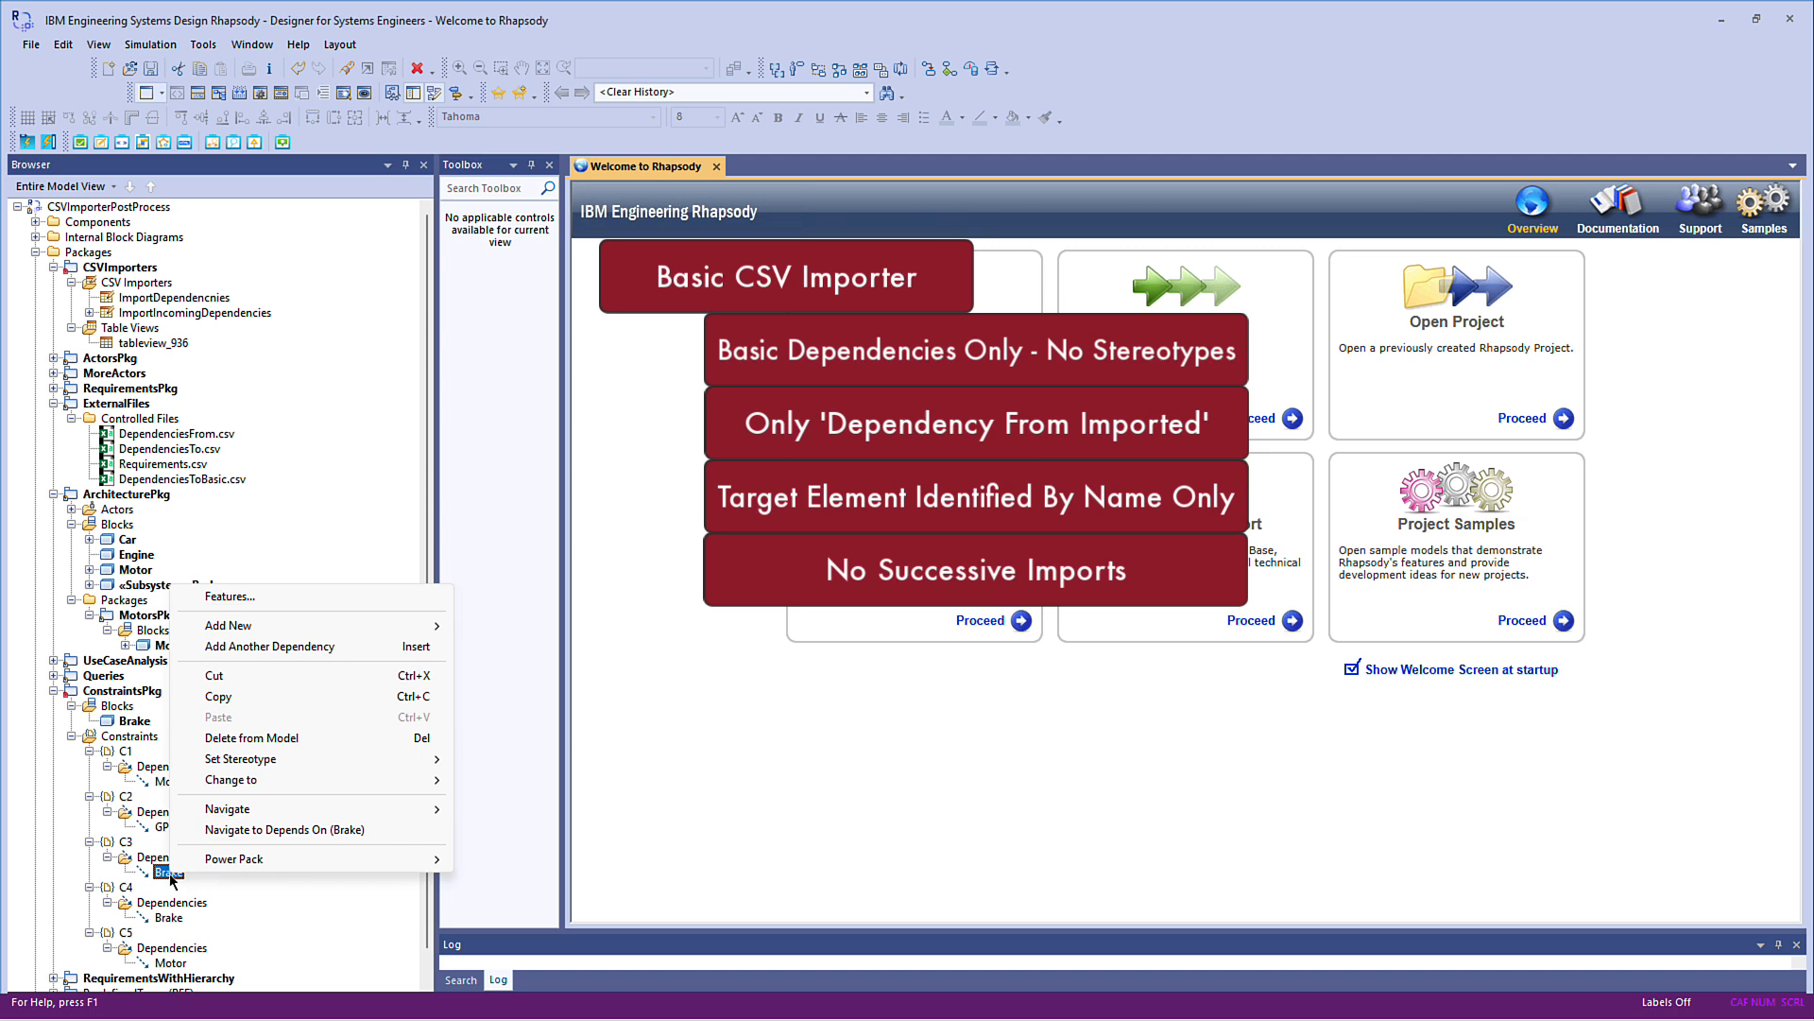
{"action": "left_click", "coordinate": [299, 827]}
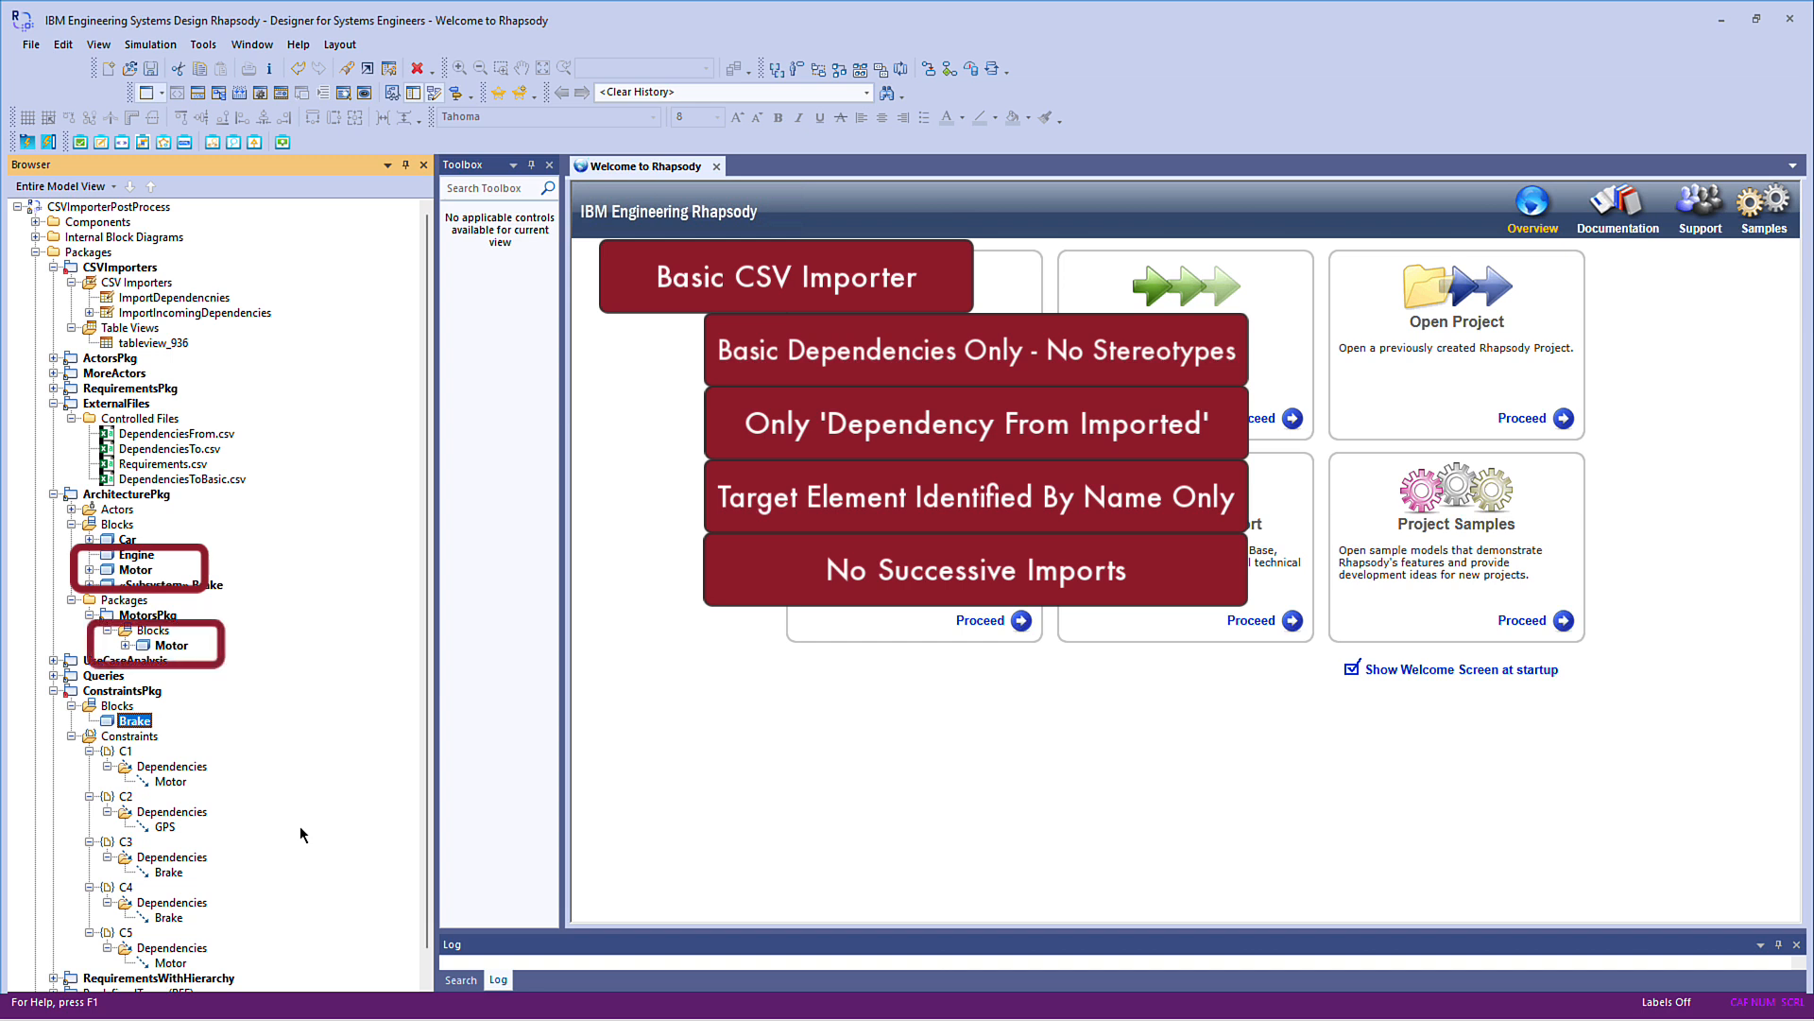
{"action": "right_click", "coordinate": [177, 962]}
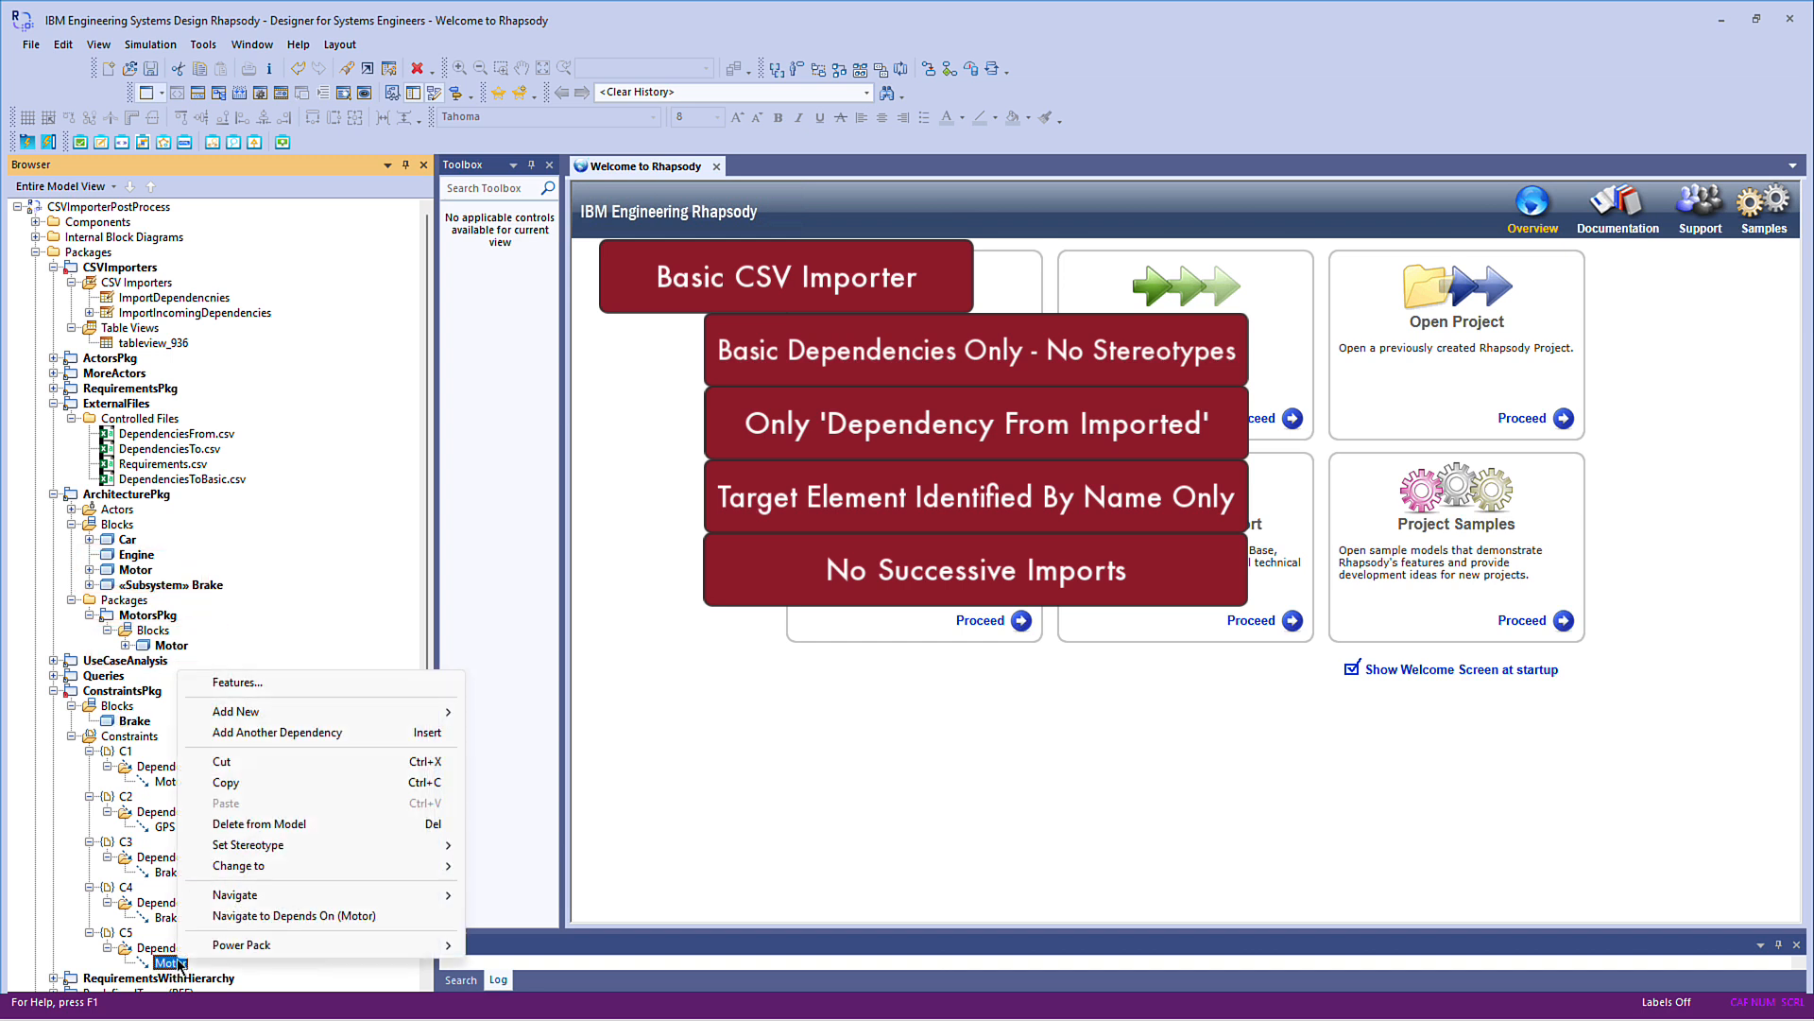
{"action": "left_click", "coordinate": [293, 915]}
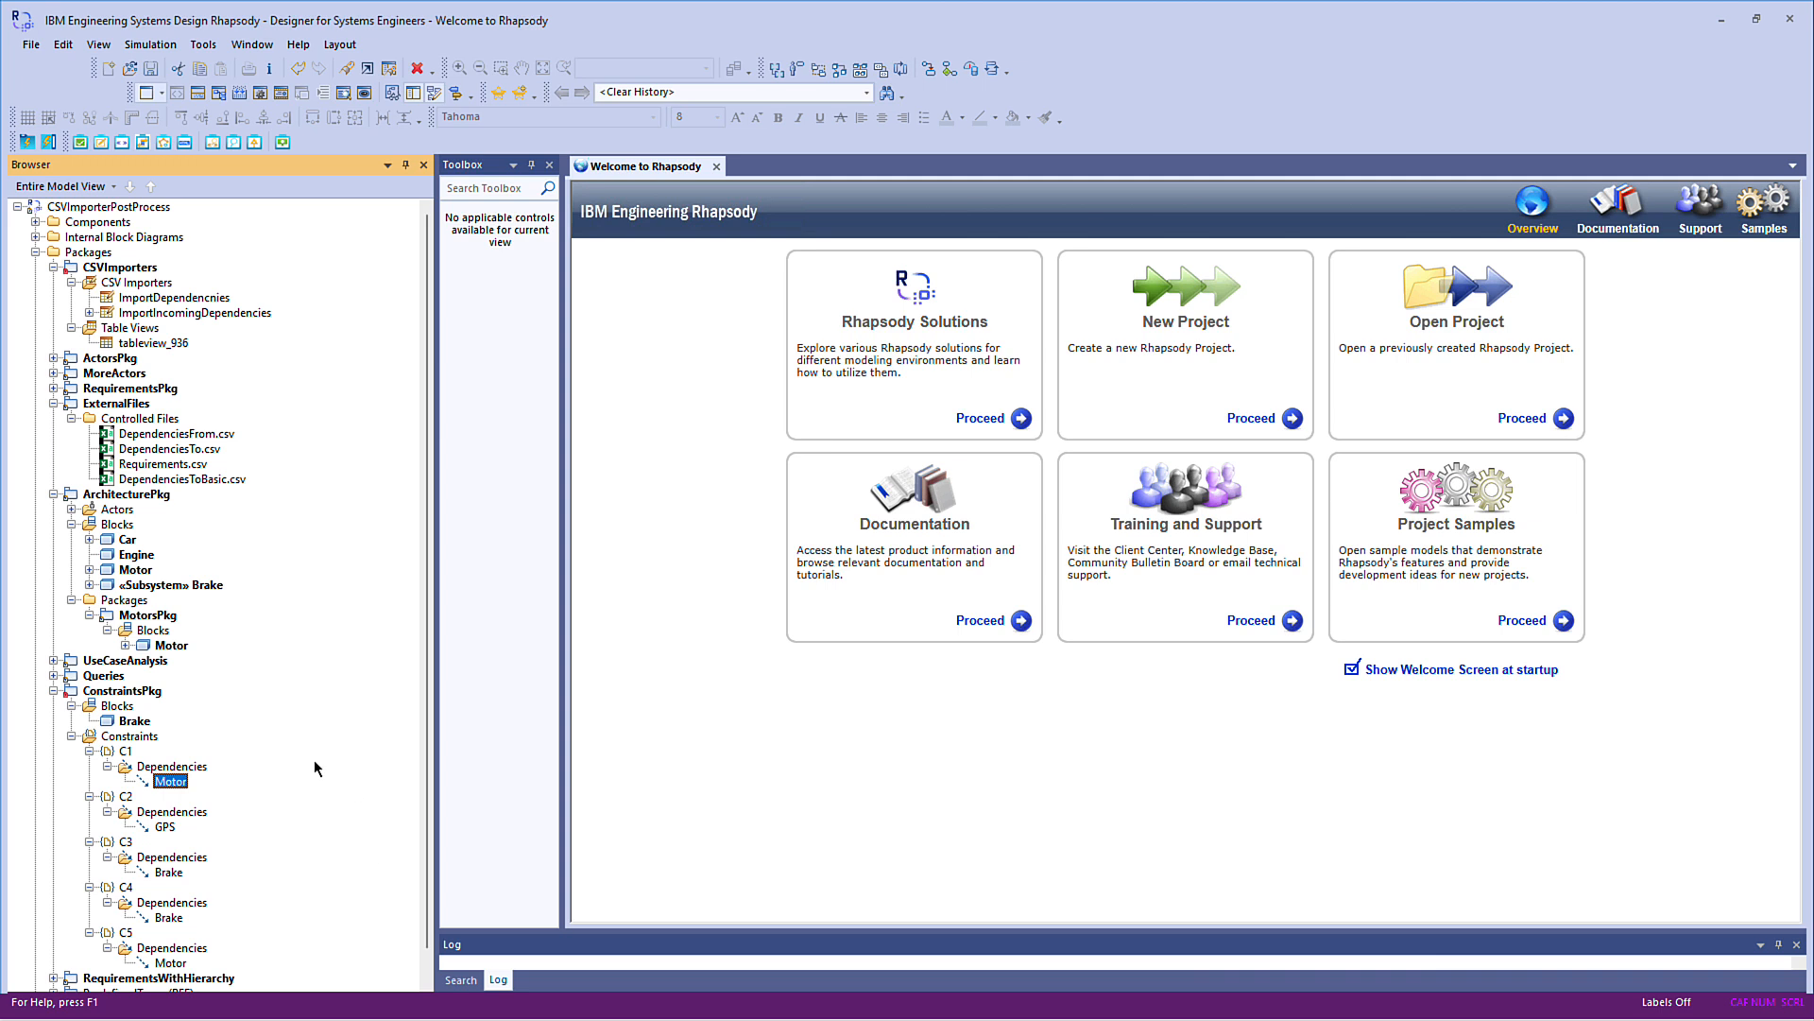
Delete all the imported constraints in ConstraintsPkg from the model
{"action": "right_click", "coordinate": [140, 737]}
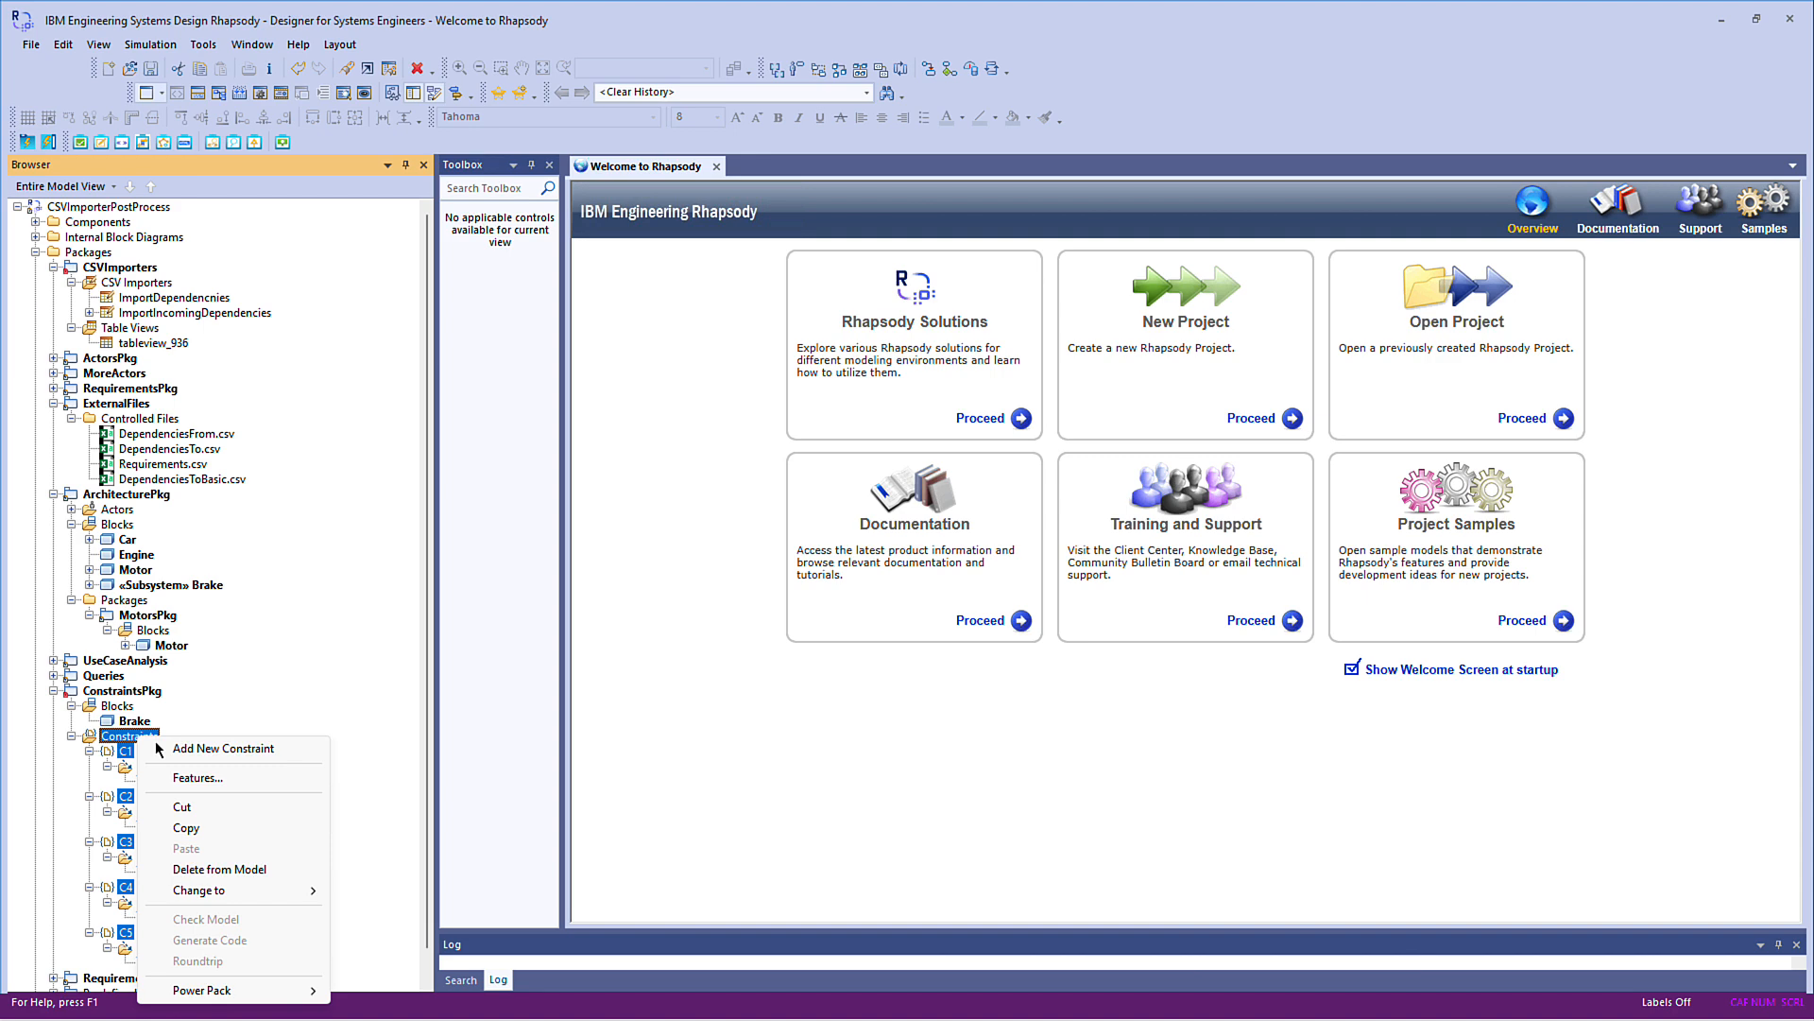
{"action": "left_click", "coordinate": [234, 867]}
{"action": "left_click", "coordinate": [816, 538]}
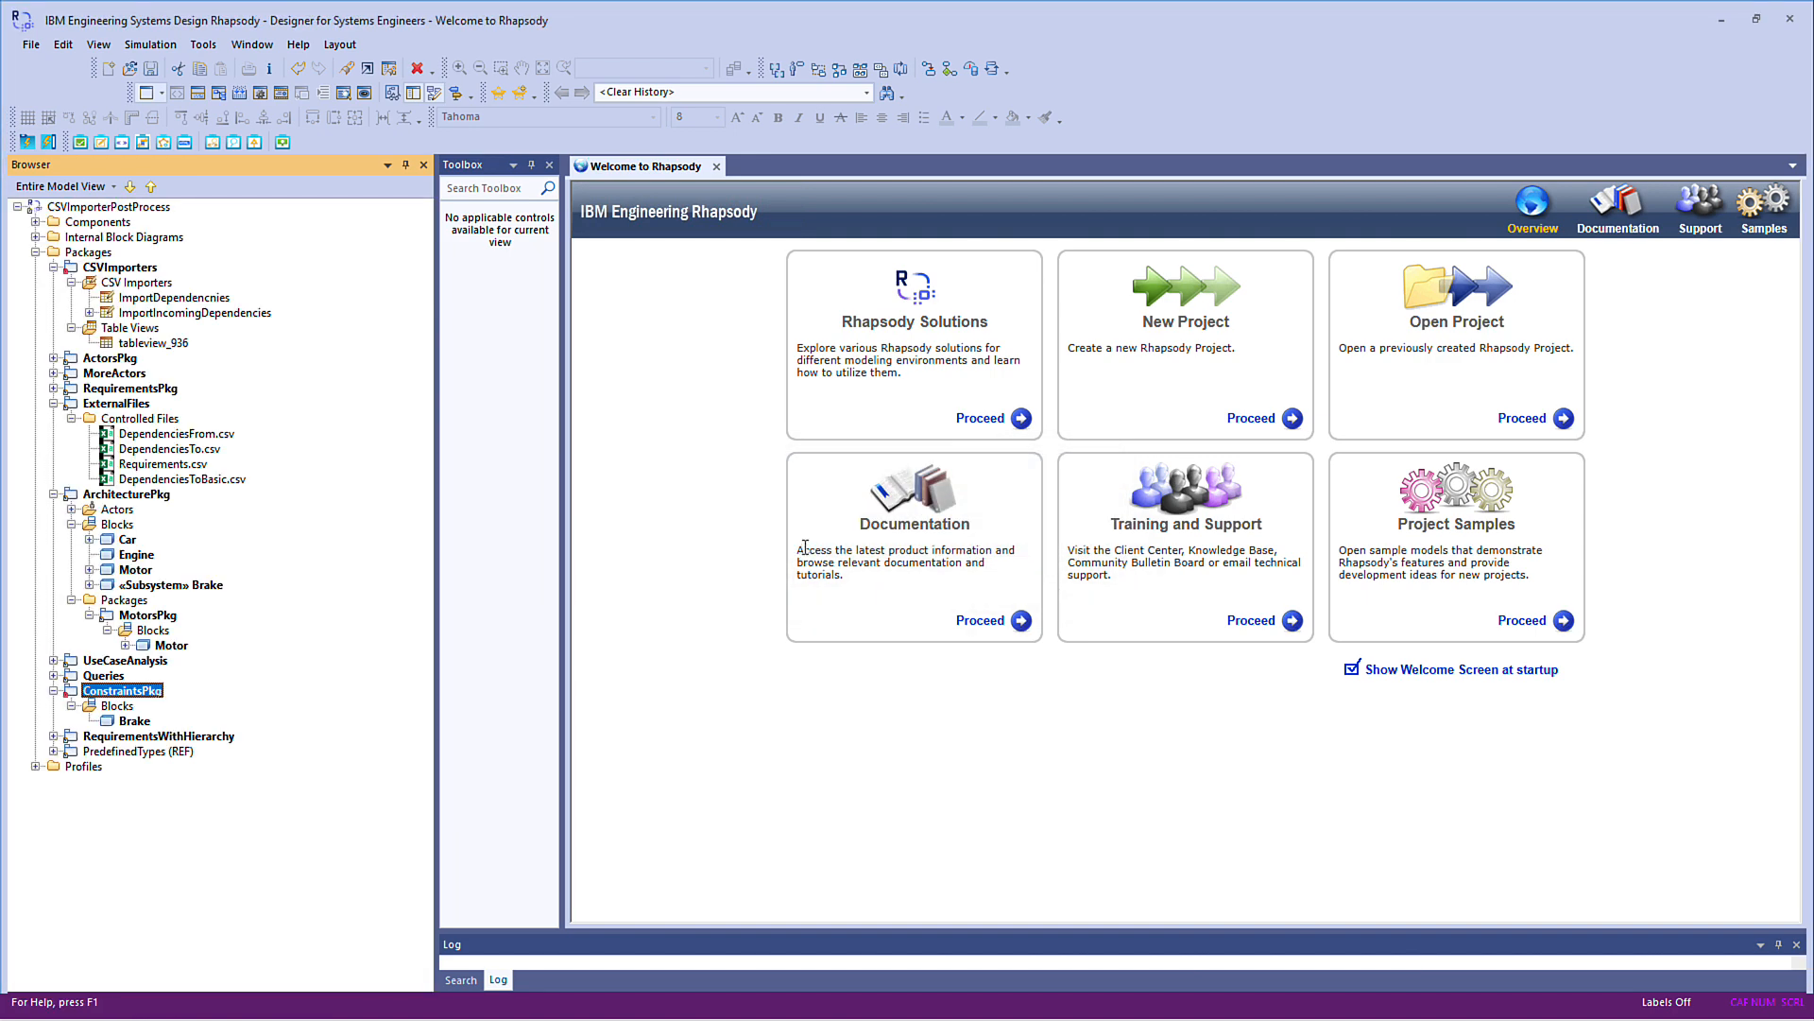
Add a Dependency CSV importer post processor to ImportDependencnies and expand it to show its tags
{"action": "right_click", "coordinate": [193, 300]}
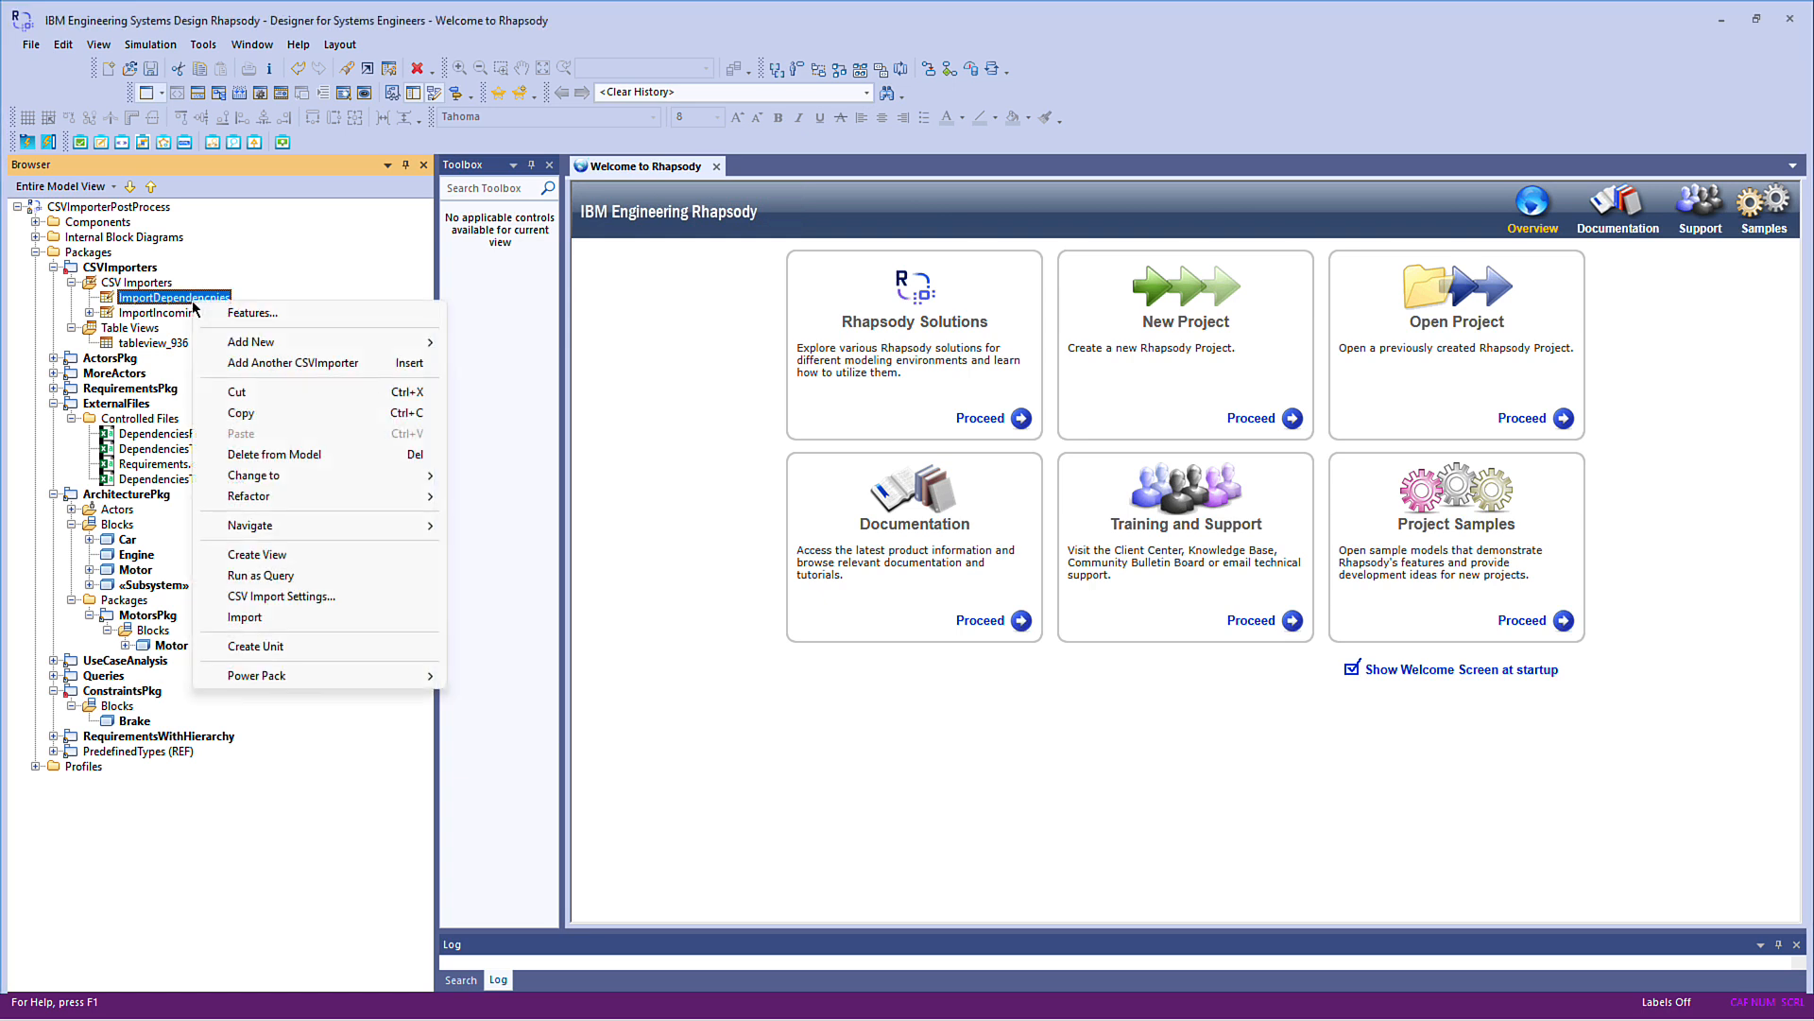
{"action": "mouse_move", "coordinate": [384, 678]}
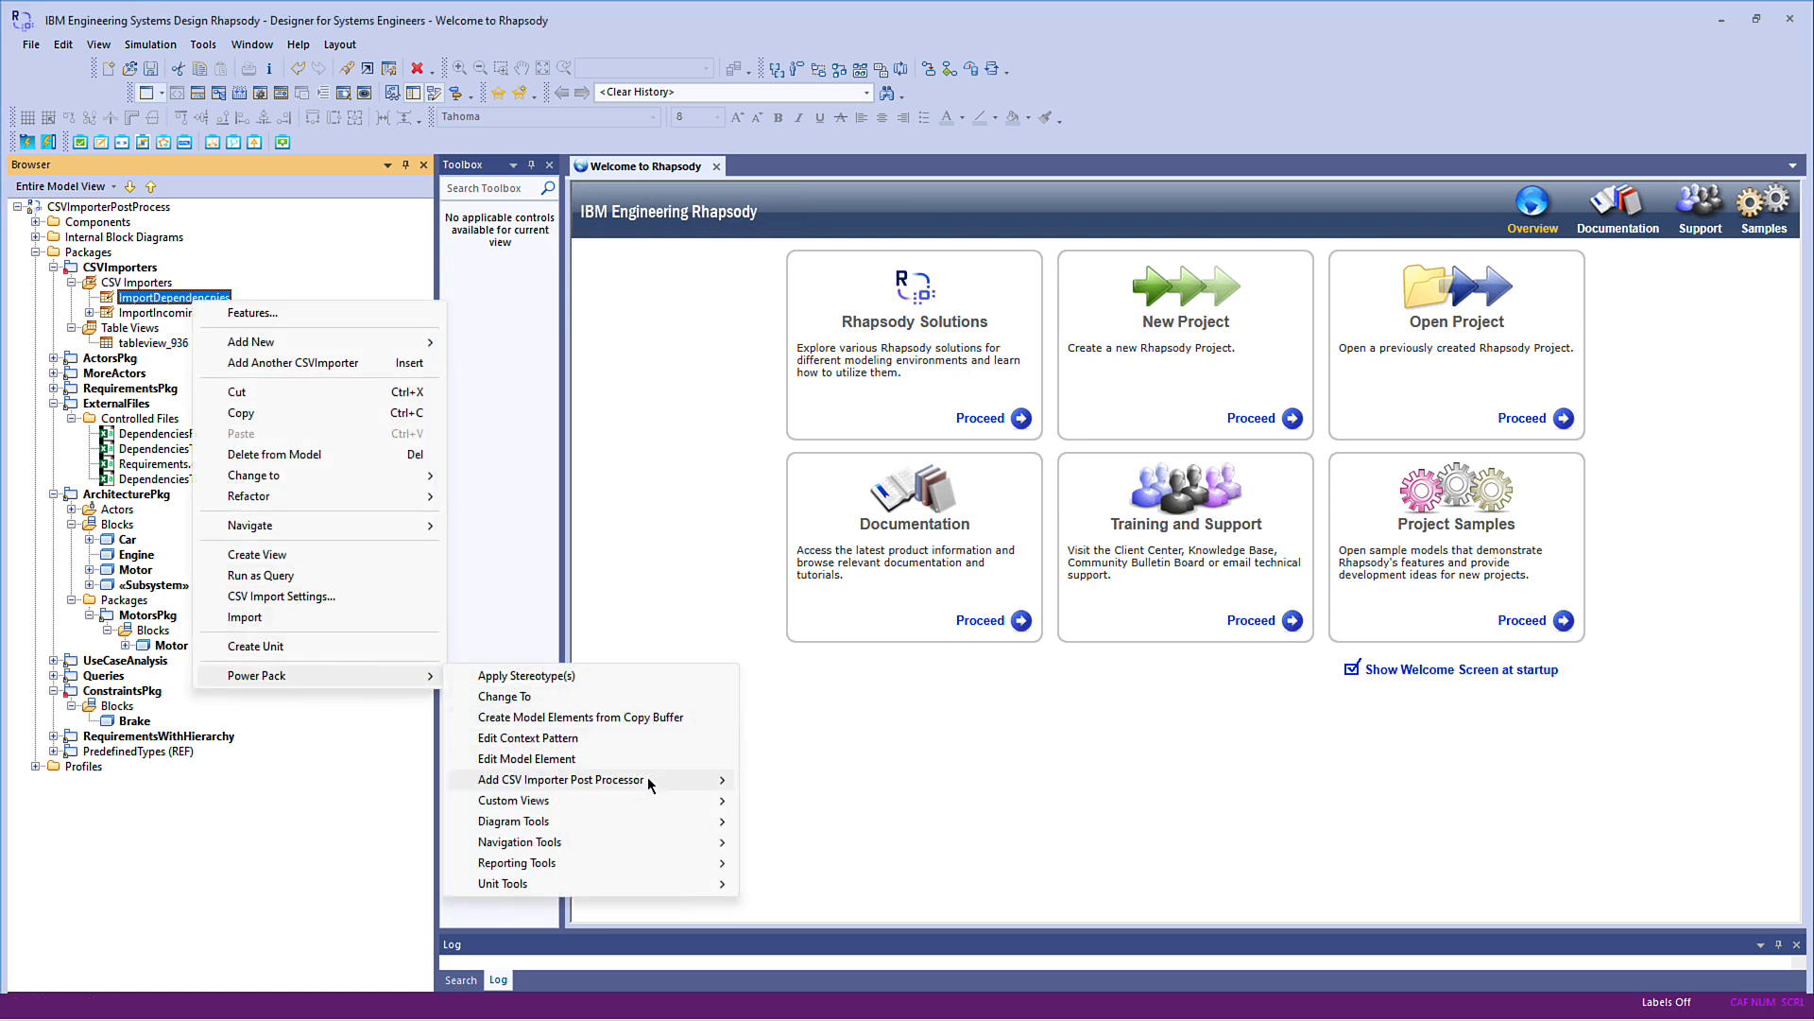
{"action": "mouse_move", "coordinate": [651, 783]}
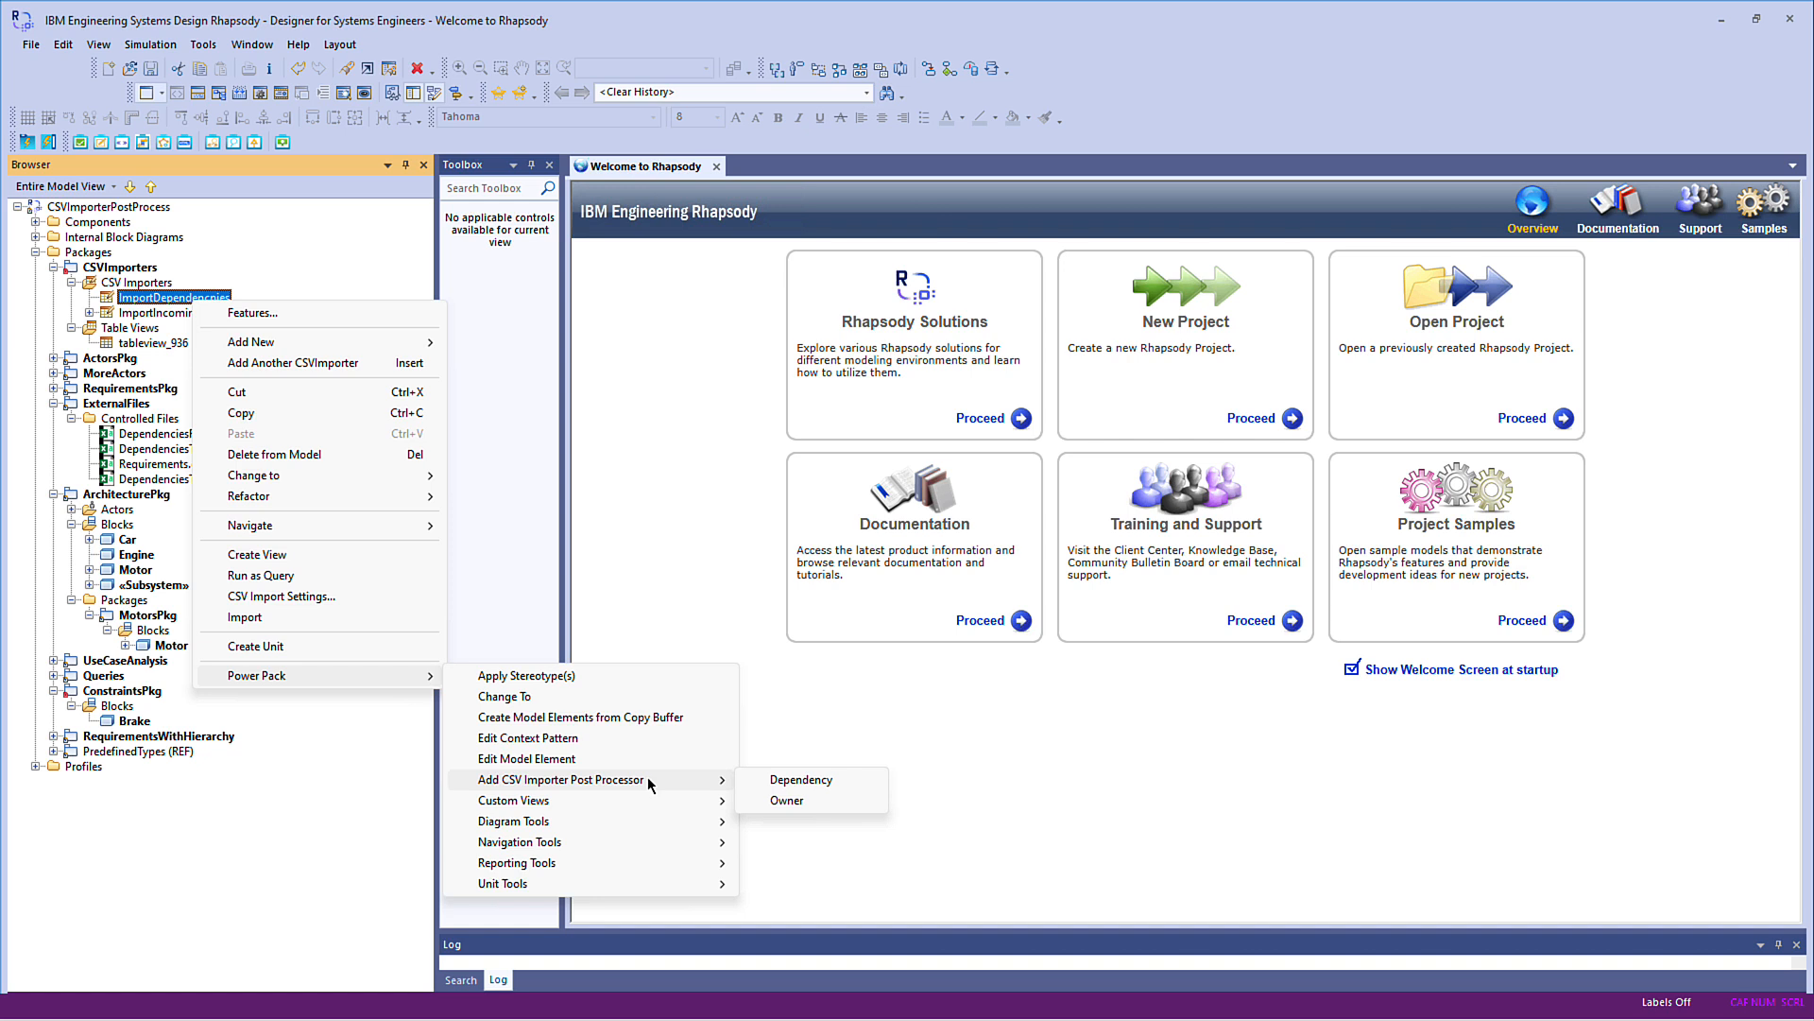
{"action": "left_click", "coordinate": [801, 781]}
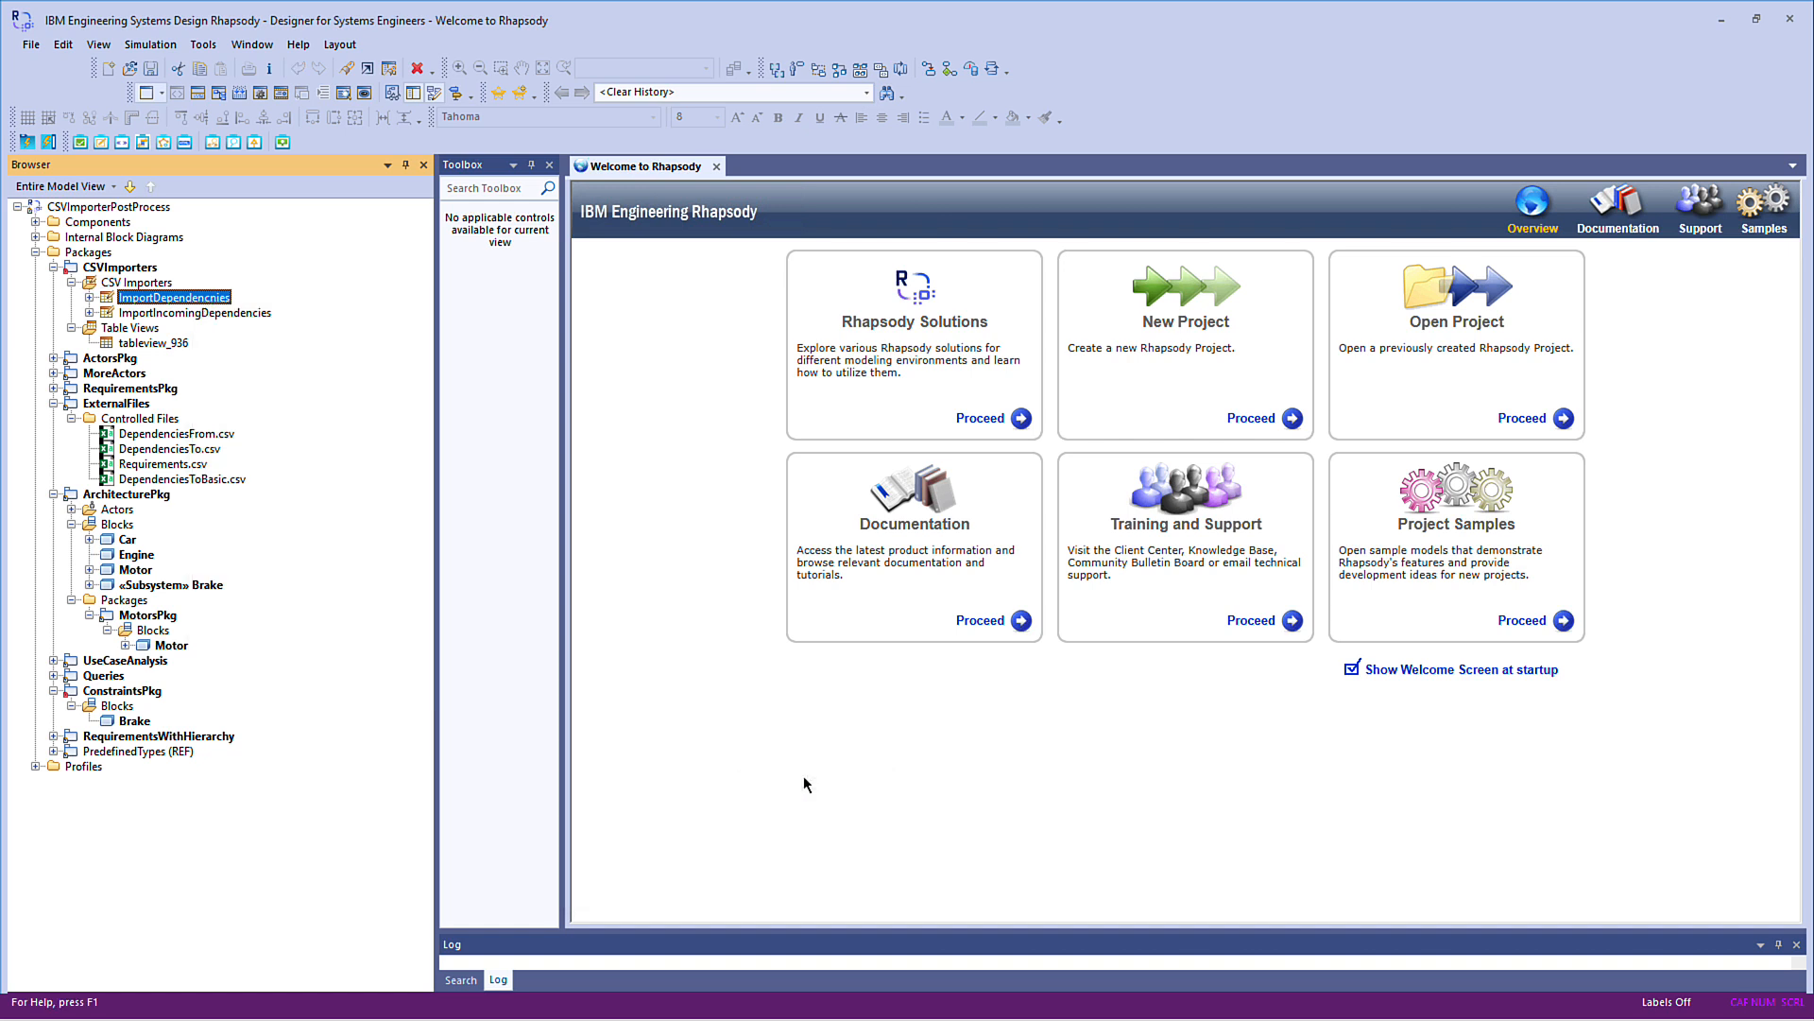
{"action": "left_click", "coordinate": [89, 298]}
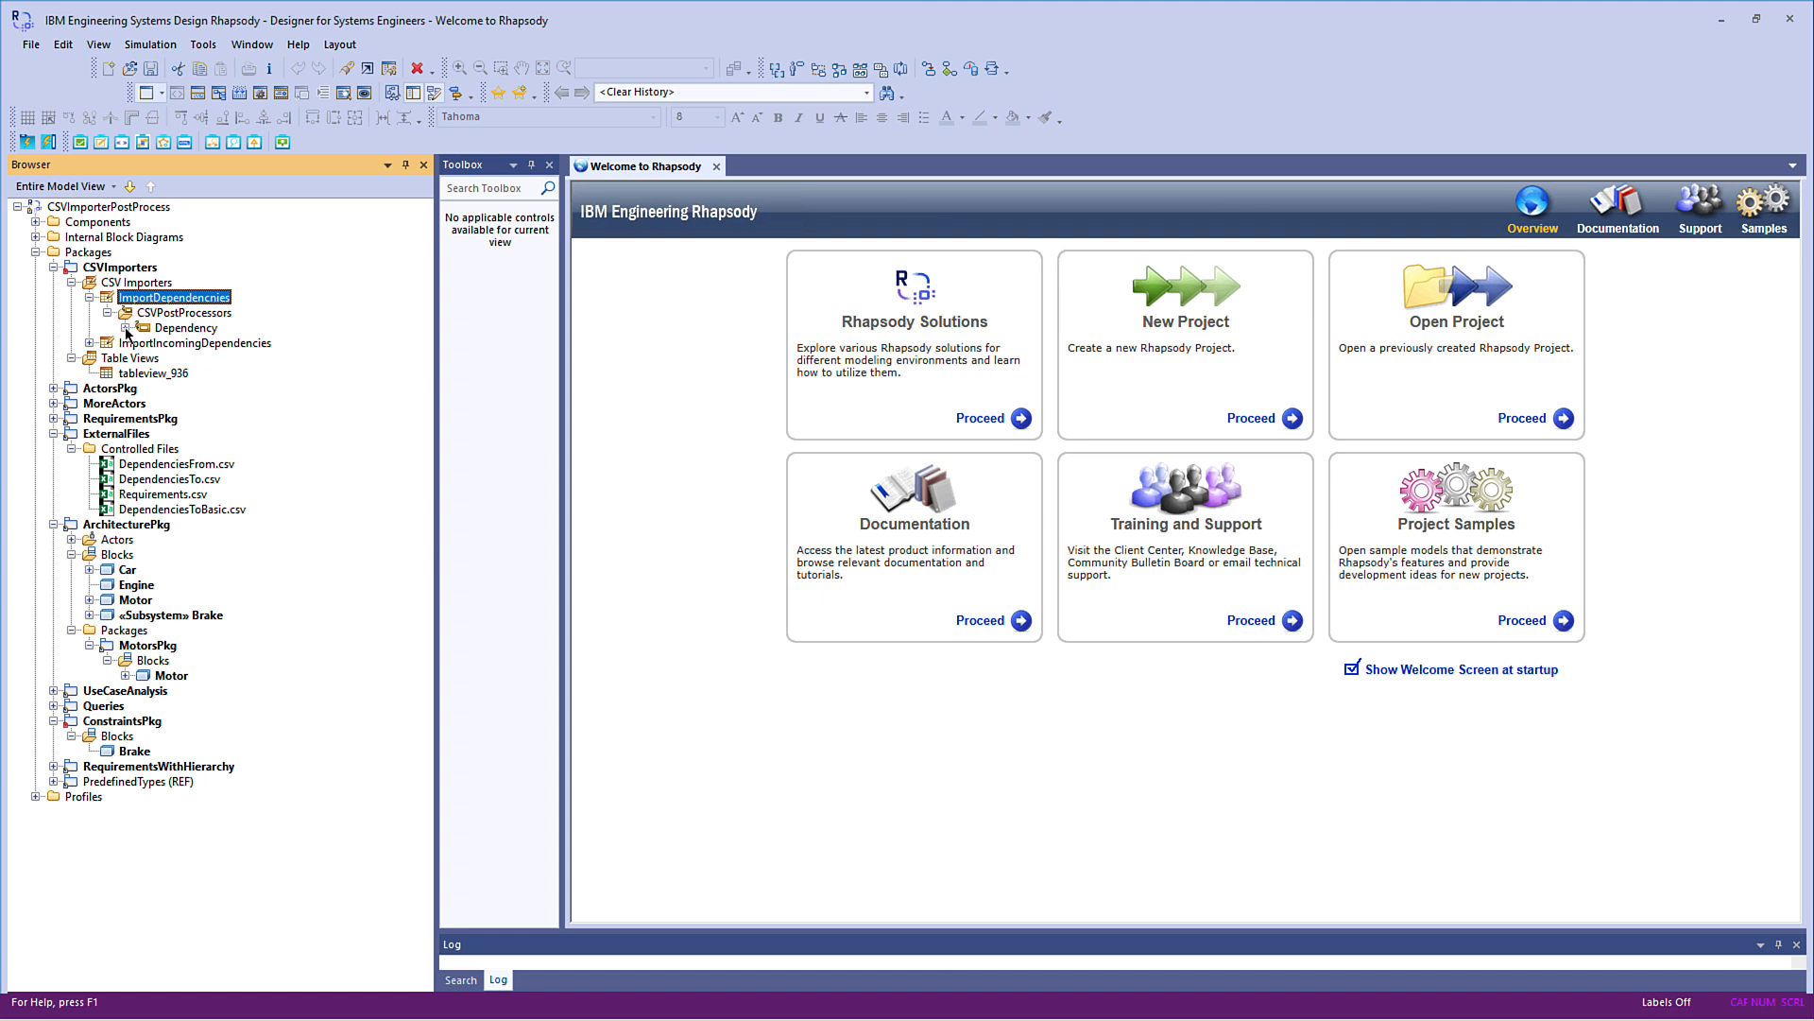
{"action": "left_click", "coordinate": [125, 328]}
{"action": "left_click", "coordinate": [142, 343]}
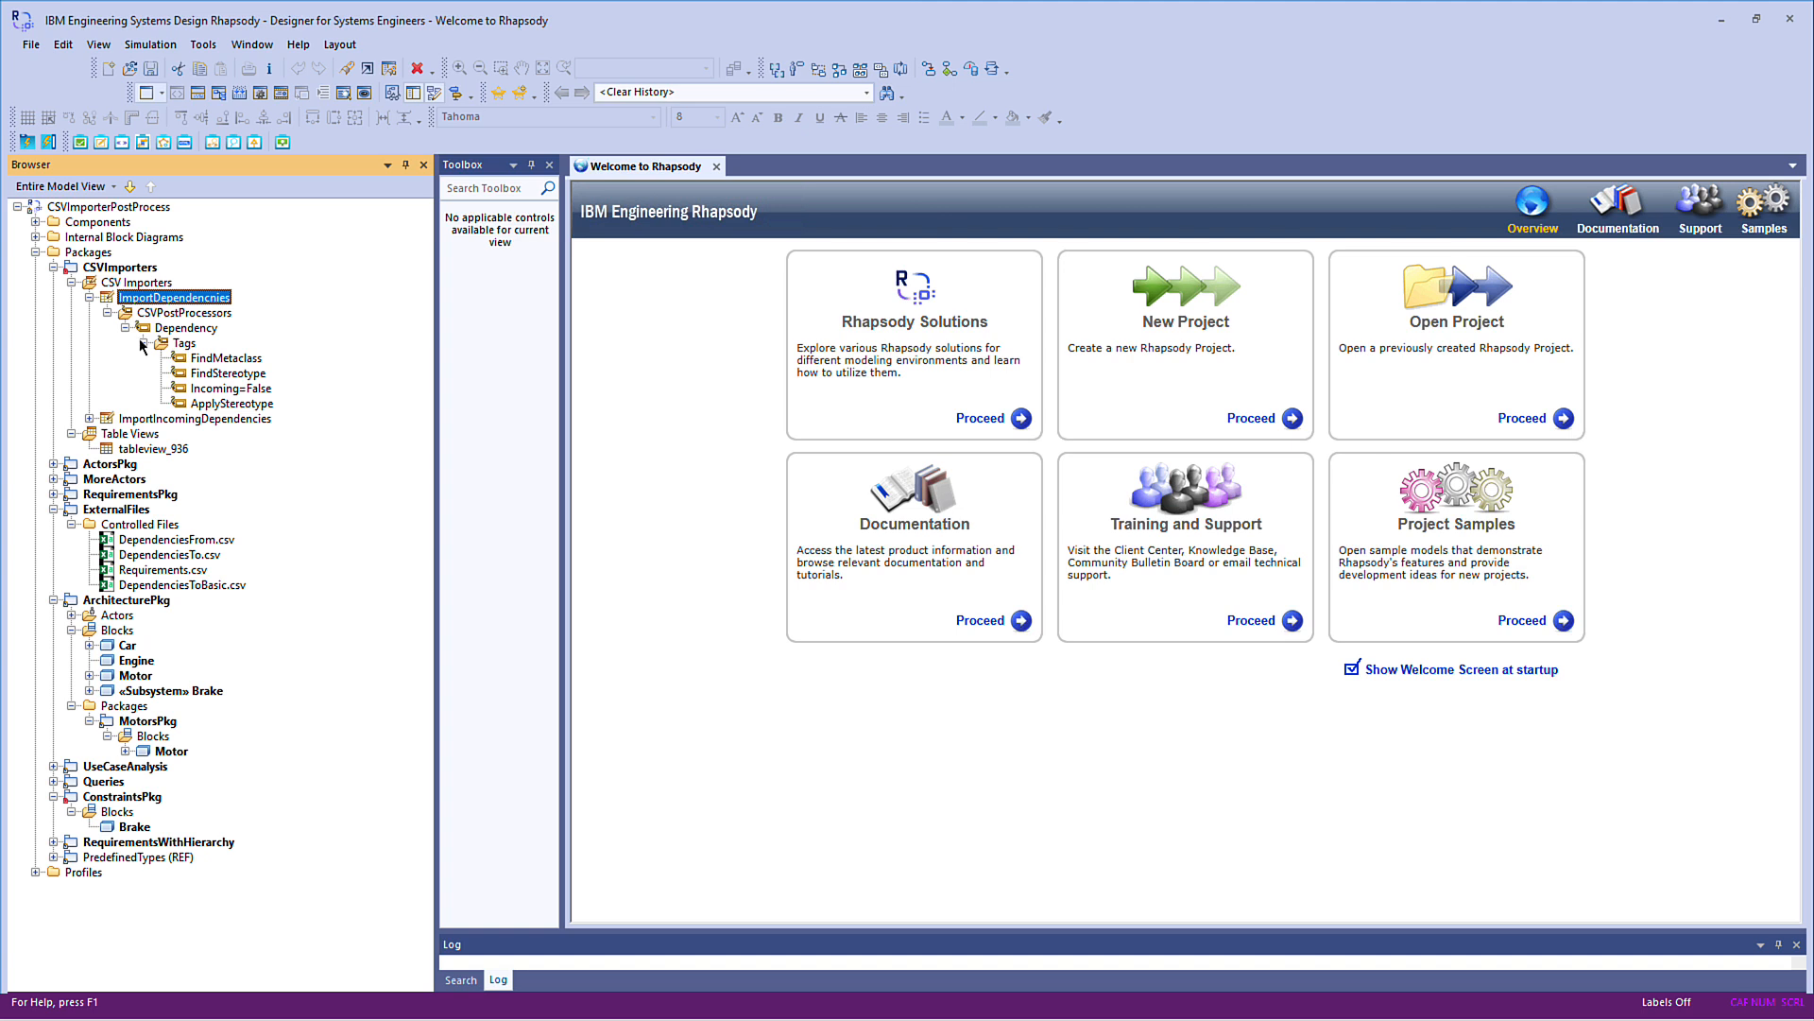
Open the Dependency post processor in the Power Pack element editor and set FindMetaclass to Block,Actor
{"action": "left_click", "coordinate": [192, 328]}
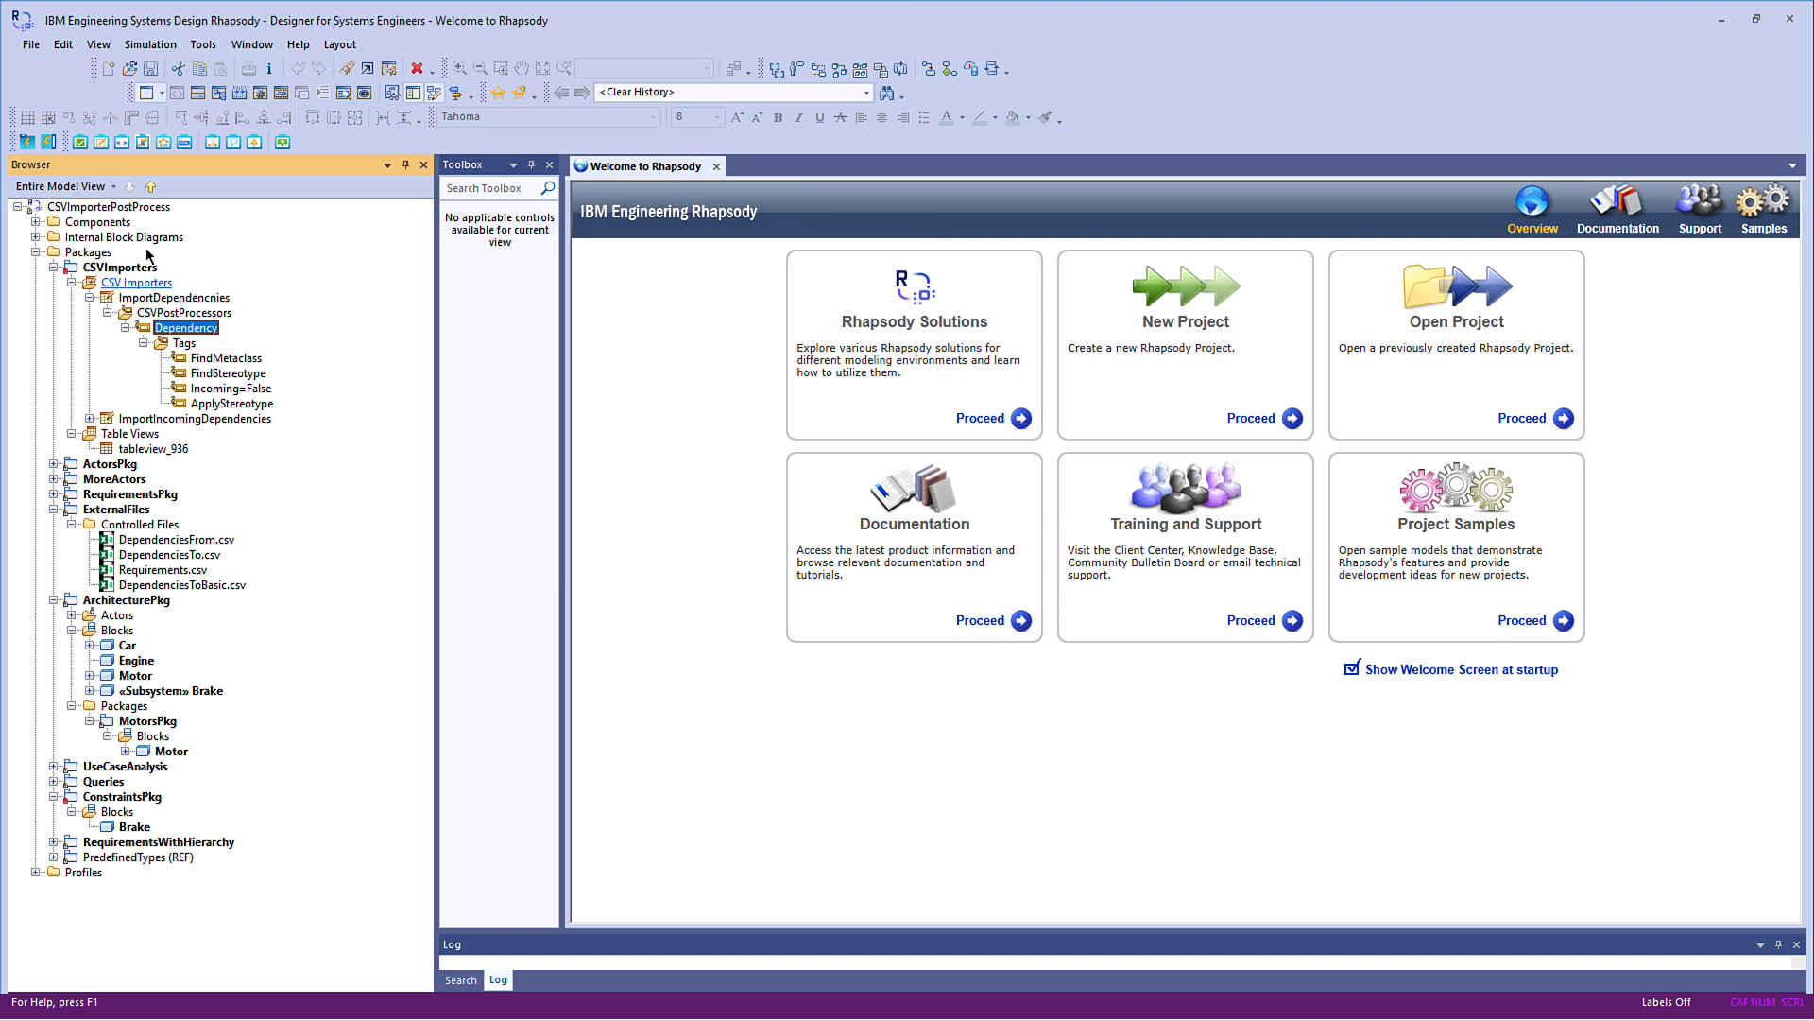
{"action": "left_click", "coordinate": [100, 142]}
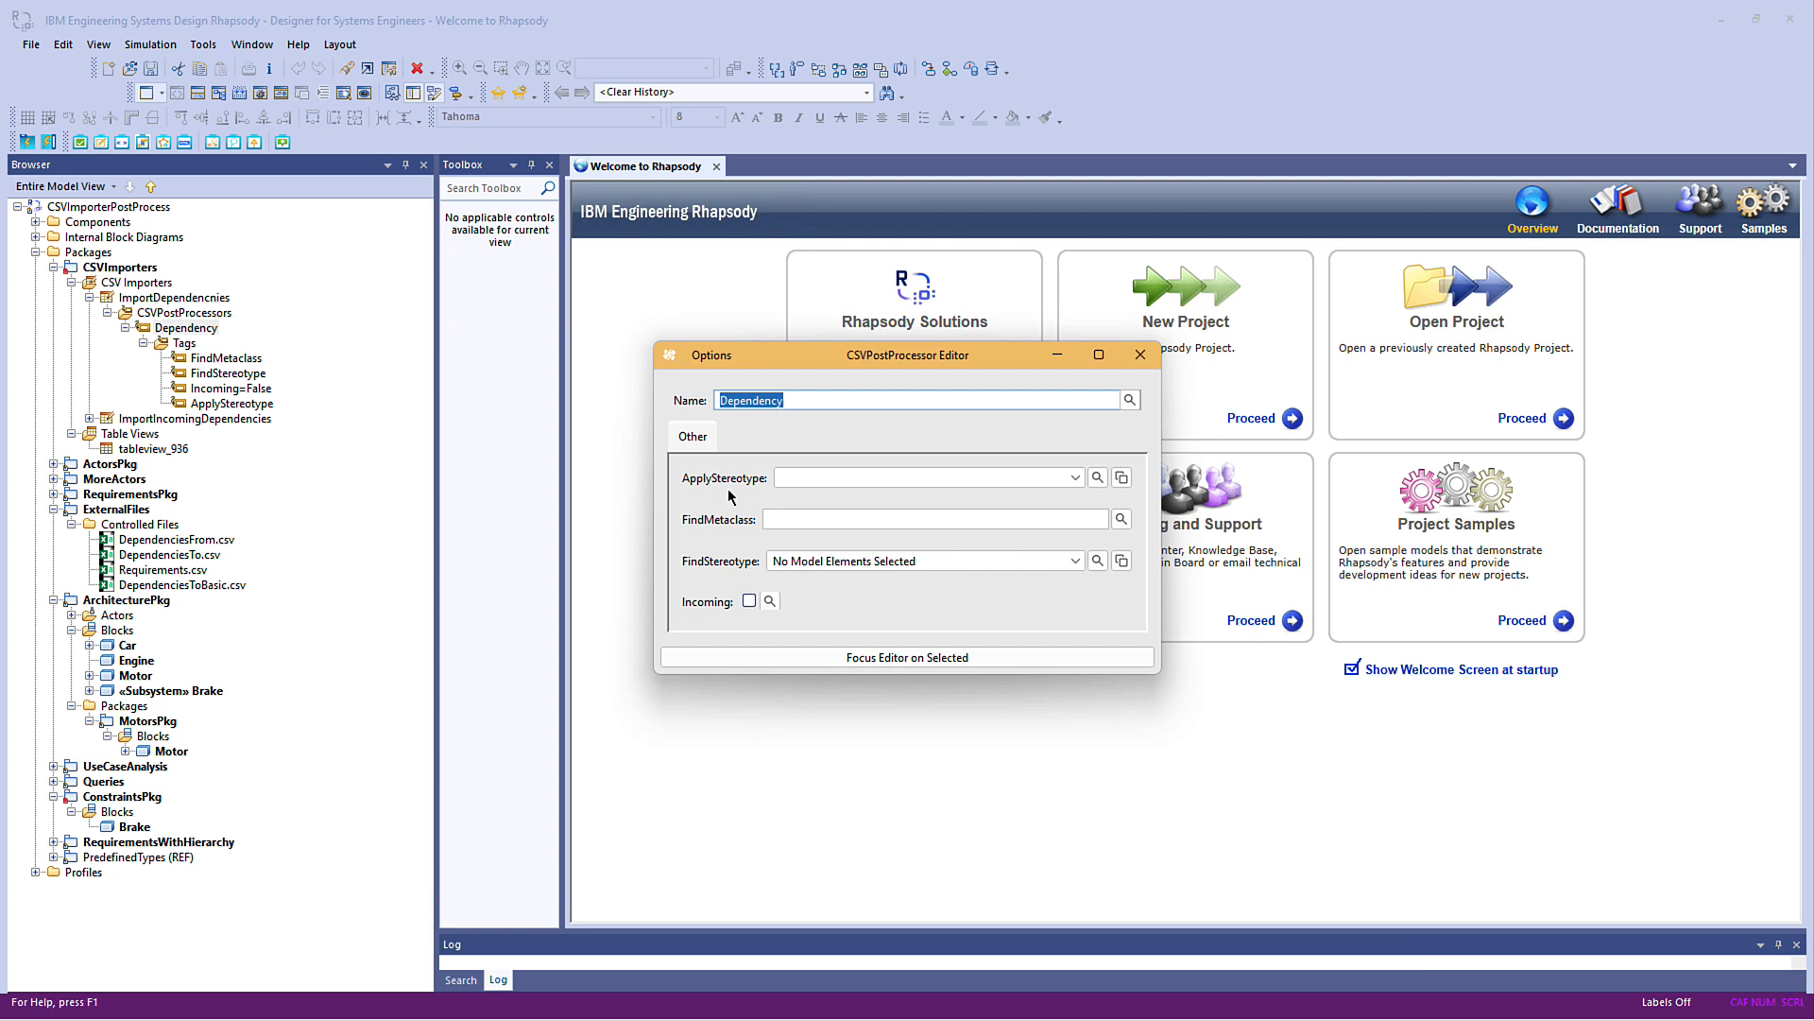
{"action": "left_click", "coordinate": [784, 517]}
{"action": "type", "text": "Block"}
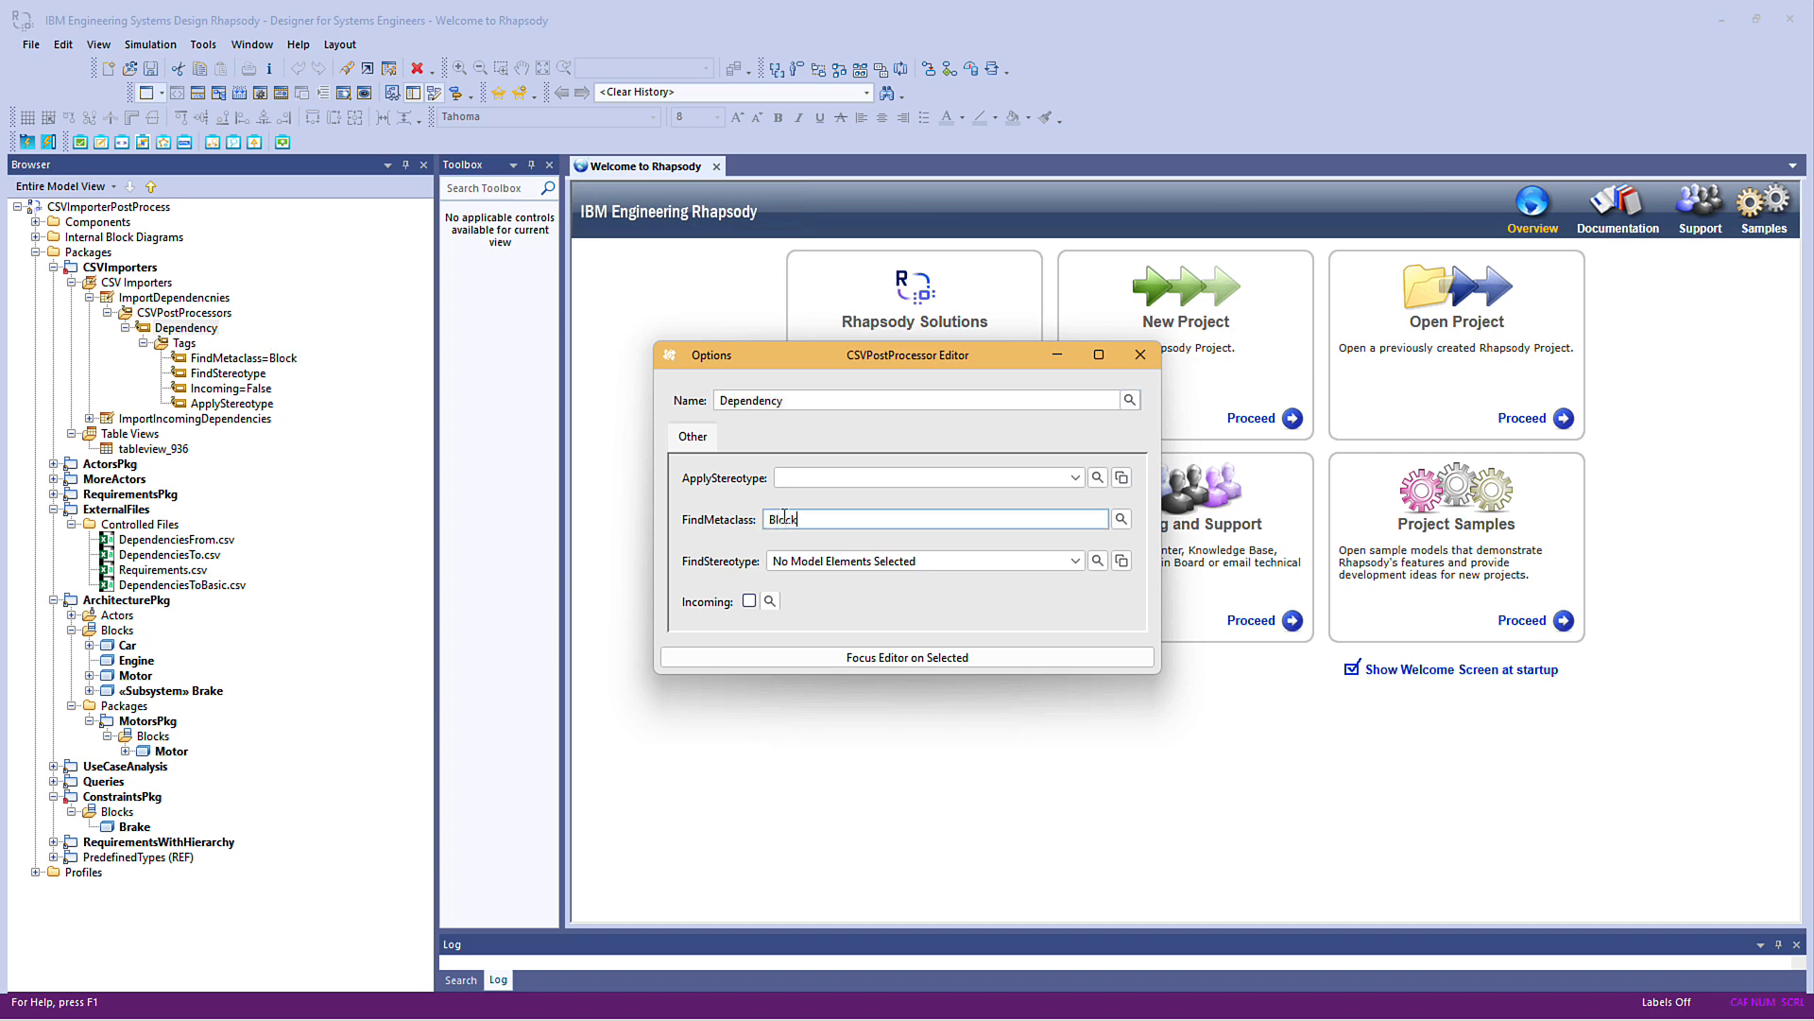
{"action": "type", "text": ",Actor"}
Set the post processor's ApplyStereotype to the trace stereotype, filtering the list by "tr", and close the editor
{"action": "left_click", "coordinate": [1097, 477]}
{"action": "left_click", "coordinate": [837, 651]}
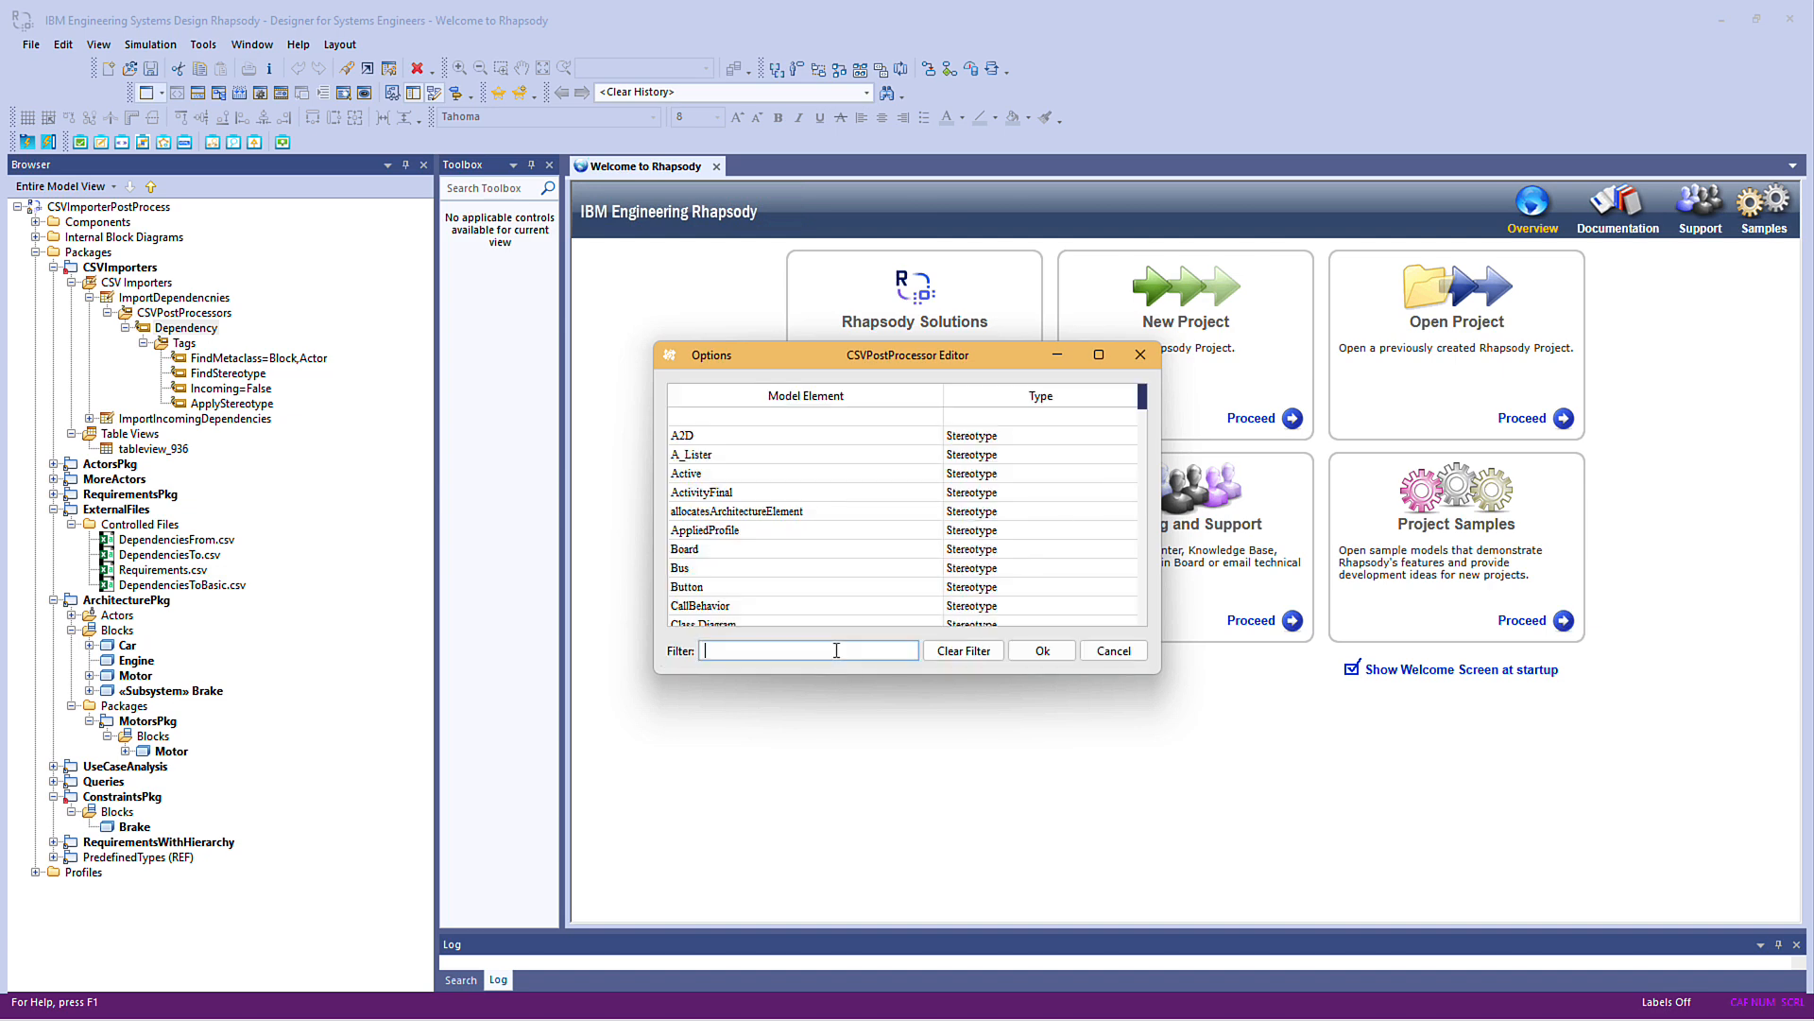
{"action": "type", "text": "tr"}
{"action": "left_click", "coordinate": [720, 473]}
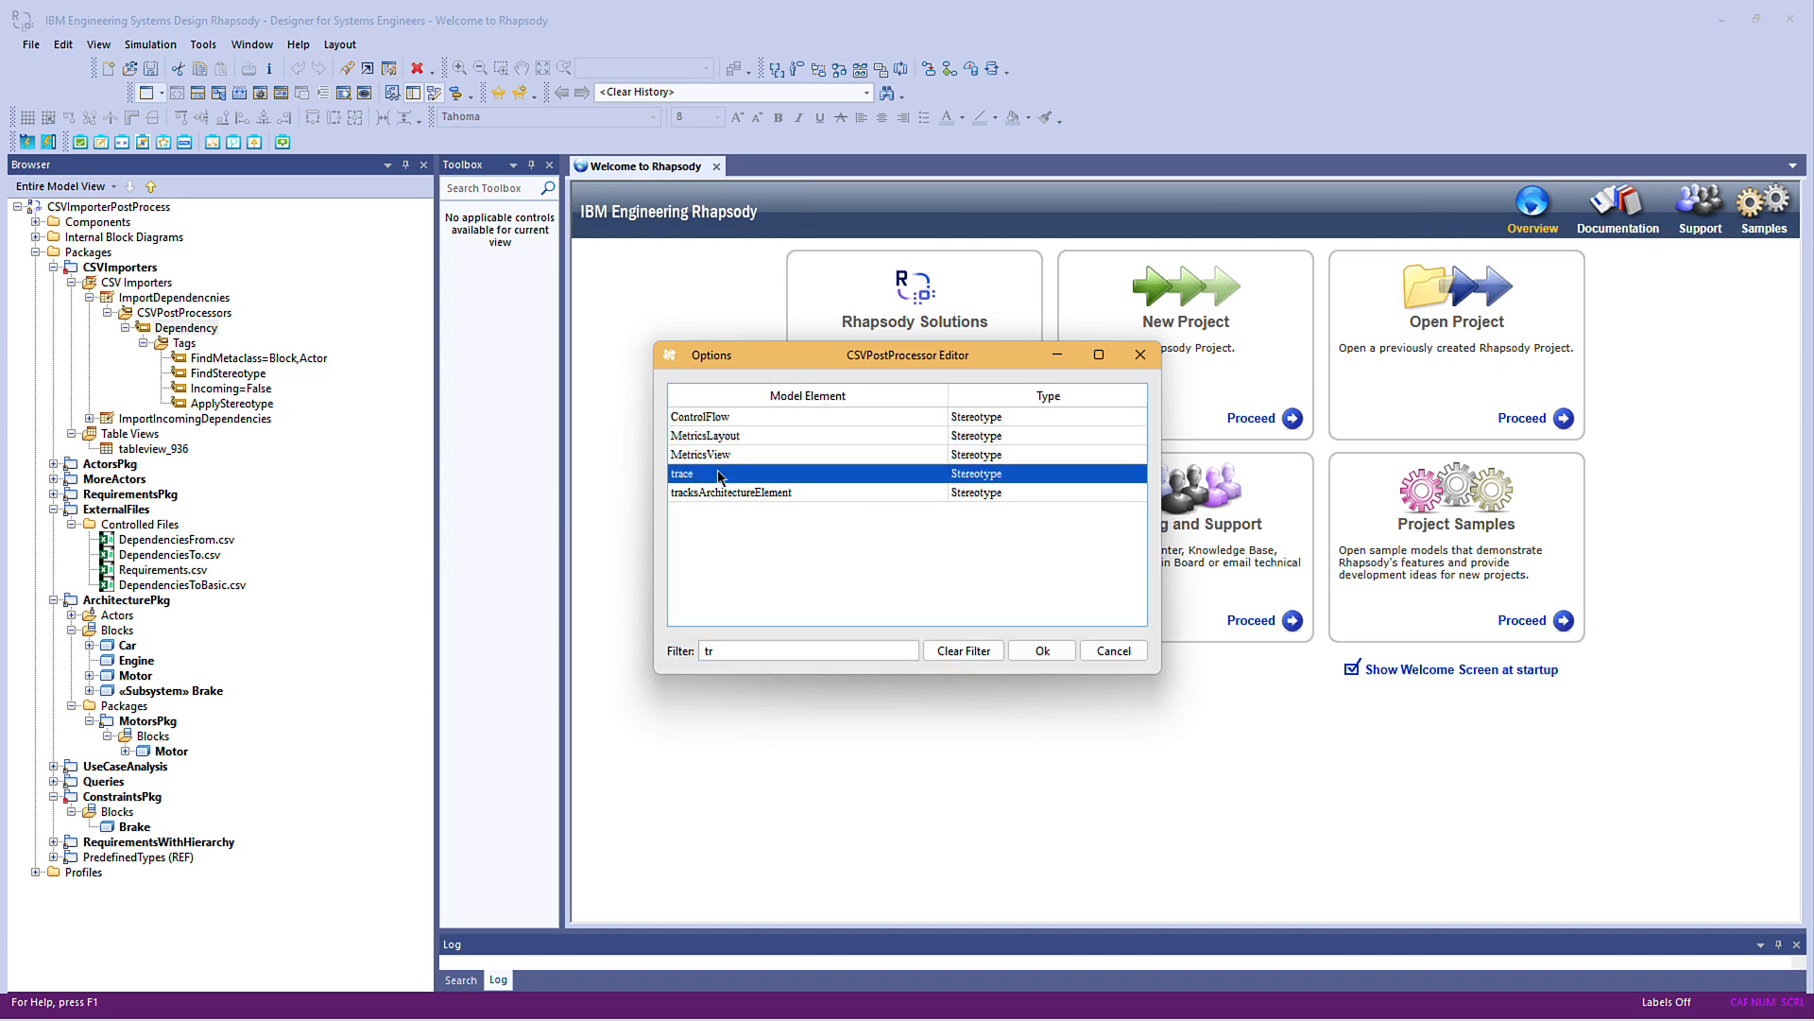
{"action": "left_click", "coordinate": [1030, 653]}
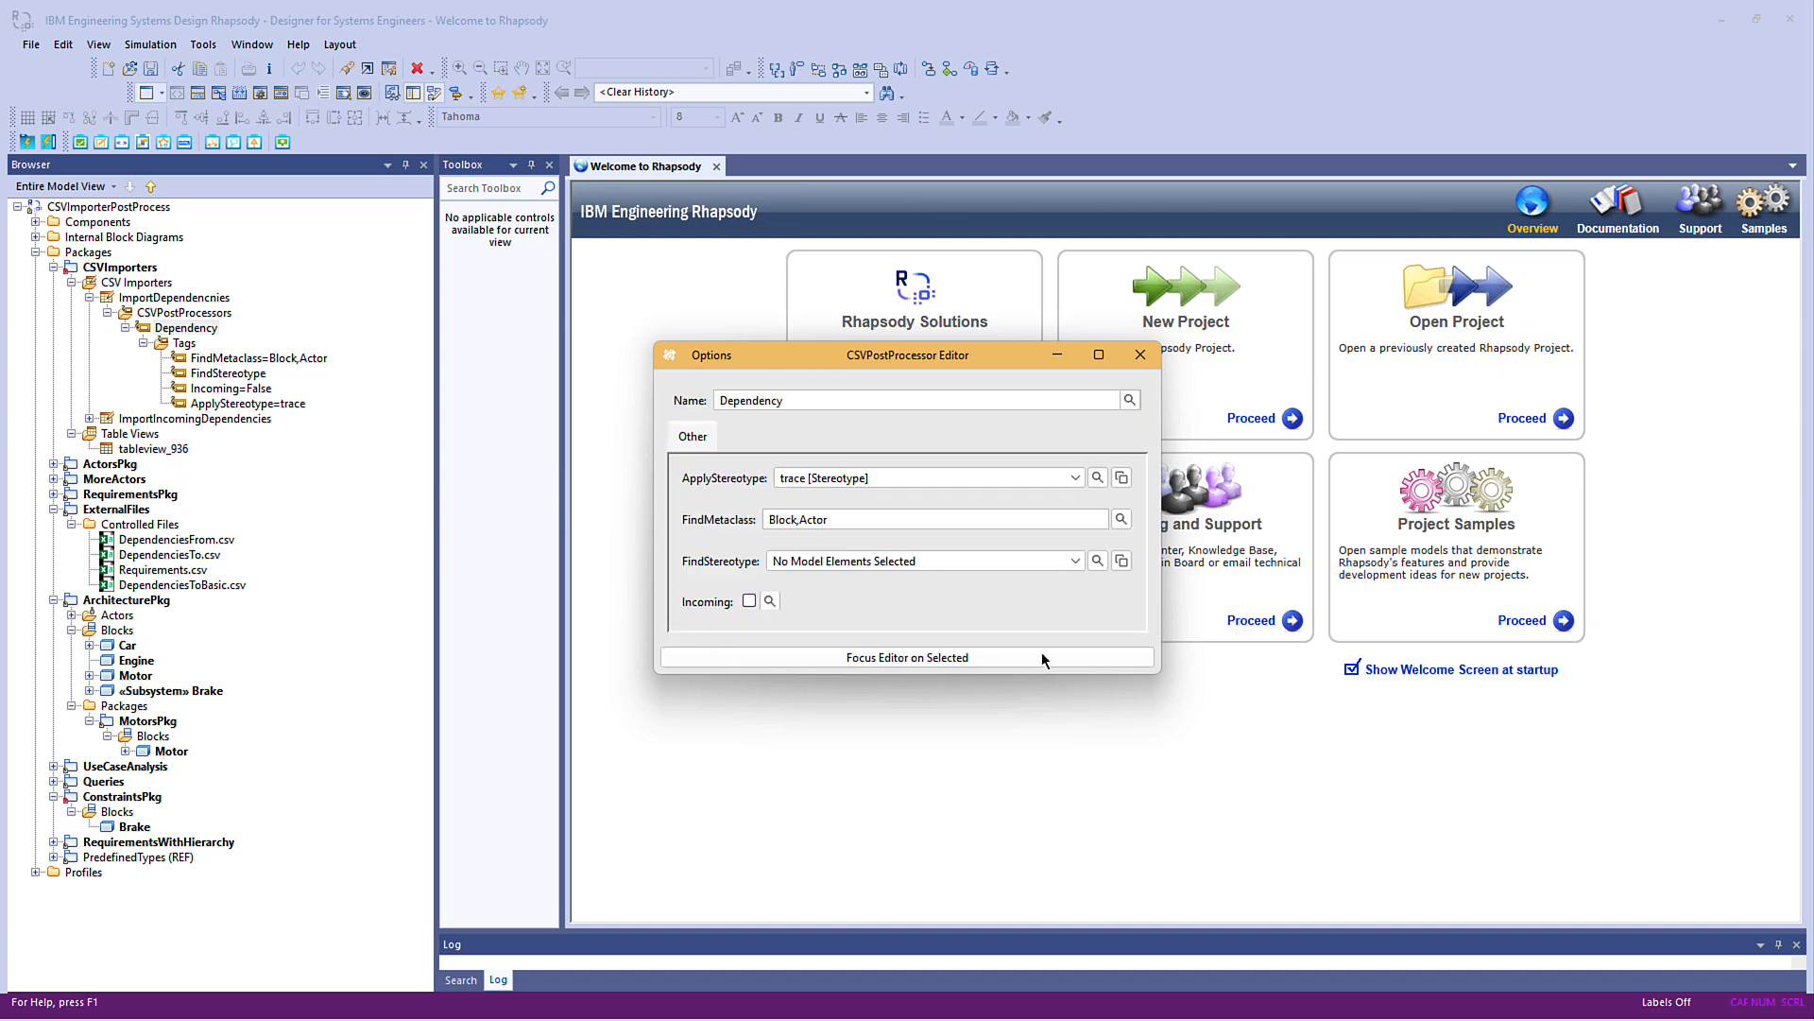
{"action": "left_click", "coordinate": [1141, 356]}
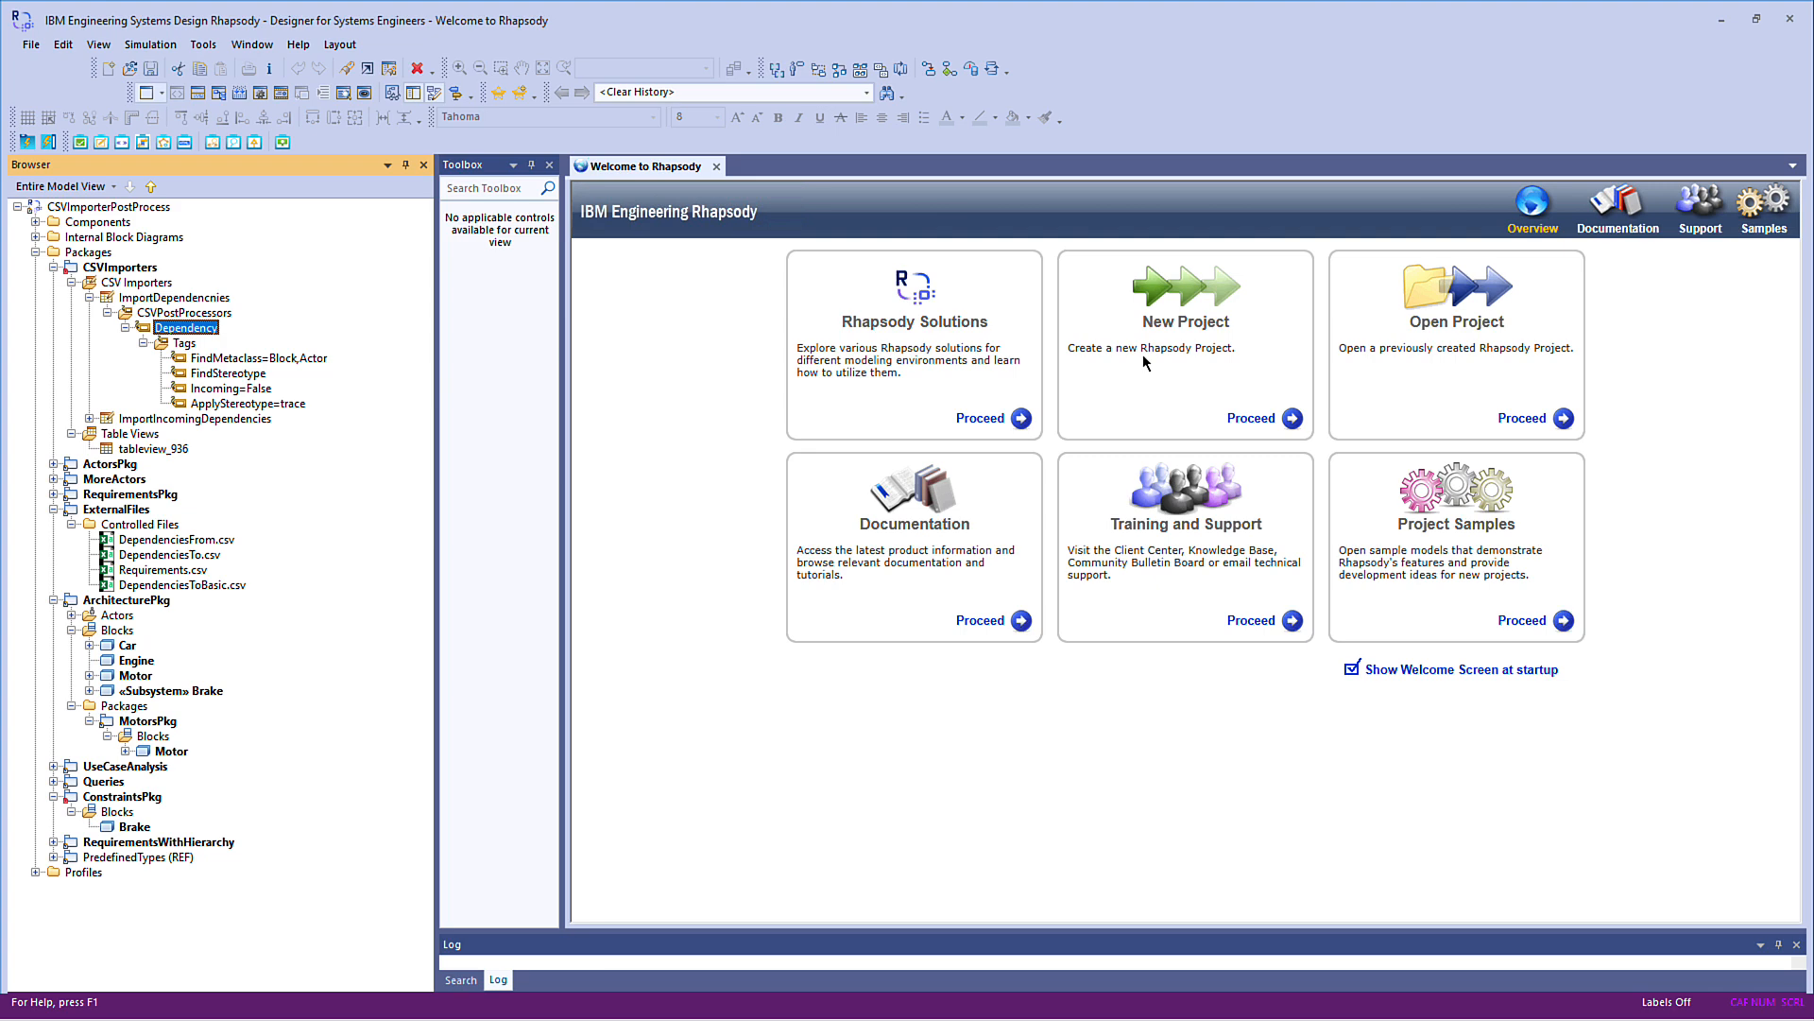
Change the type of the Dependency column in the ImportDependencnies importer from Depends On to Tag
{"action": "right_click", "coordinate": [218, 298]}
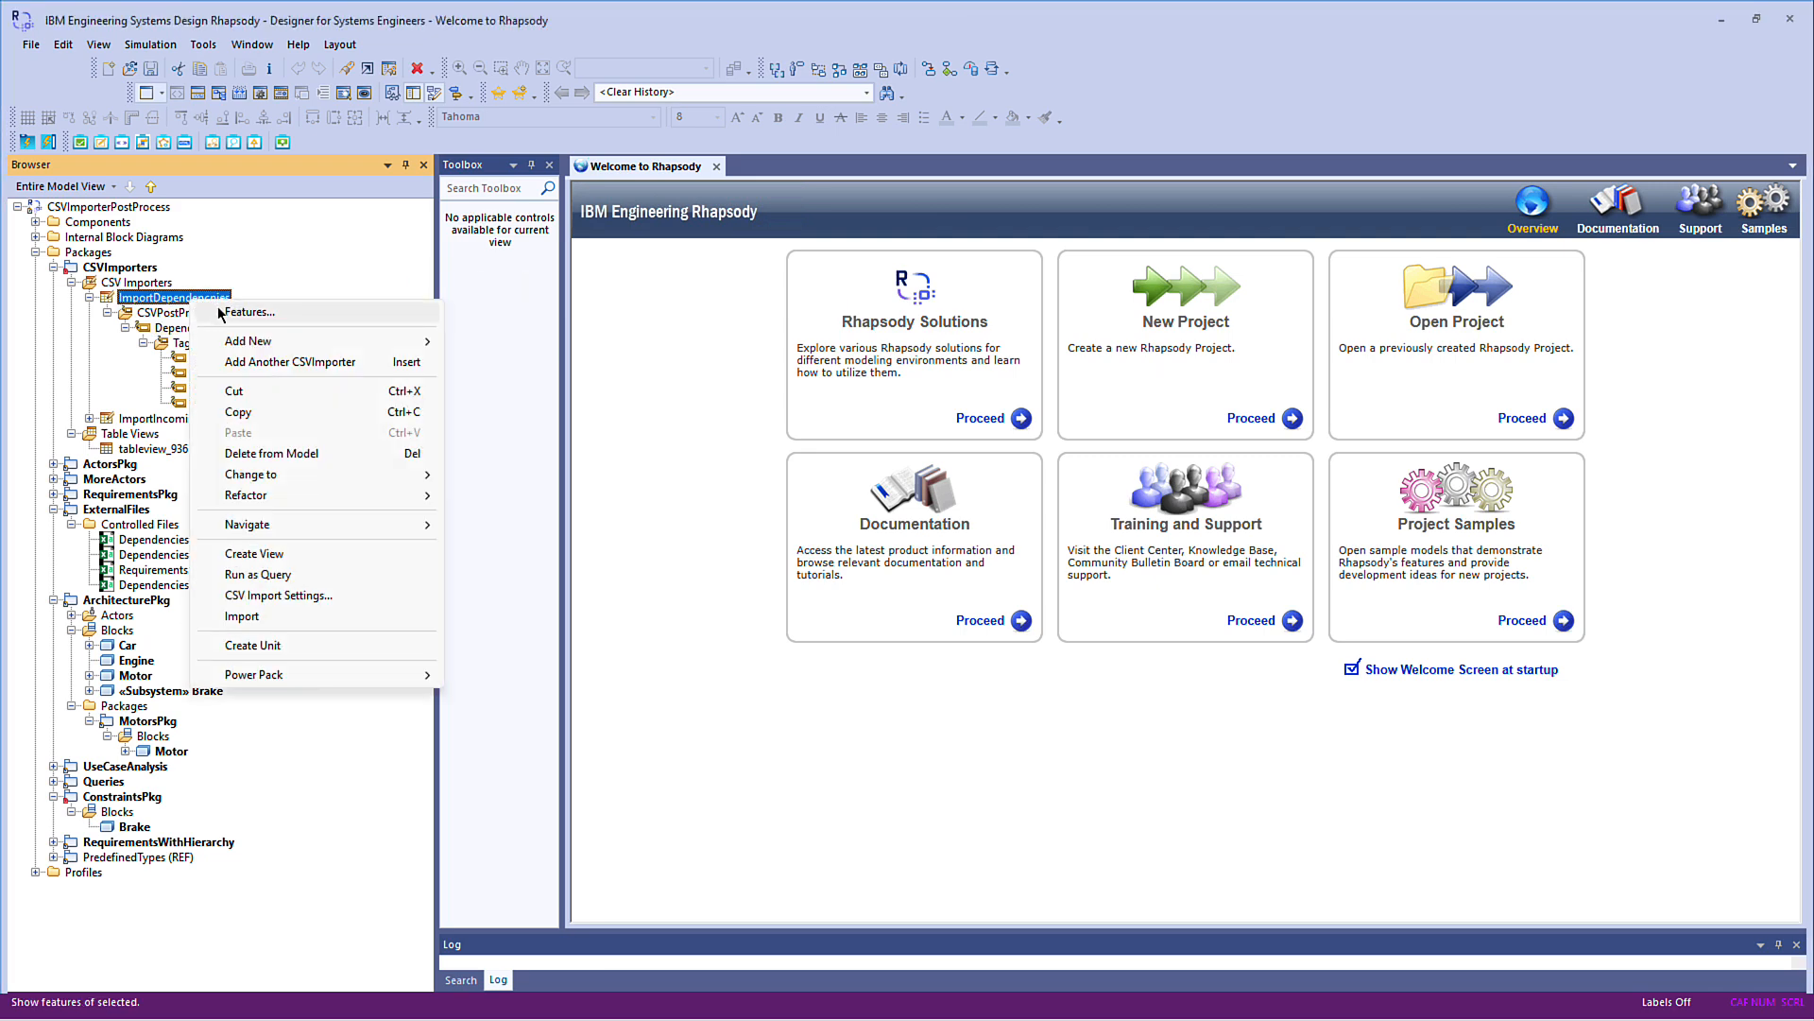
{"action": "left_click", "coordinate": [220, 313]}
{"action": "left_click", "coordinate": [325, 386]}
{"action": "left_click", "coordinate": [324, 387]}
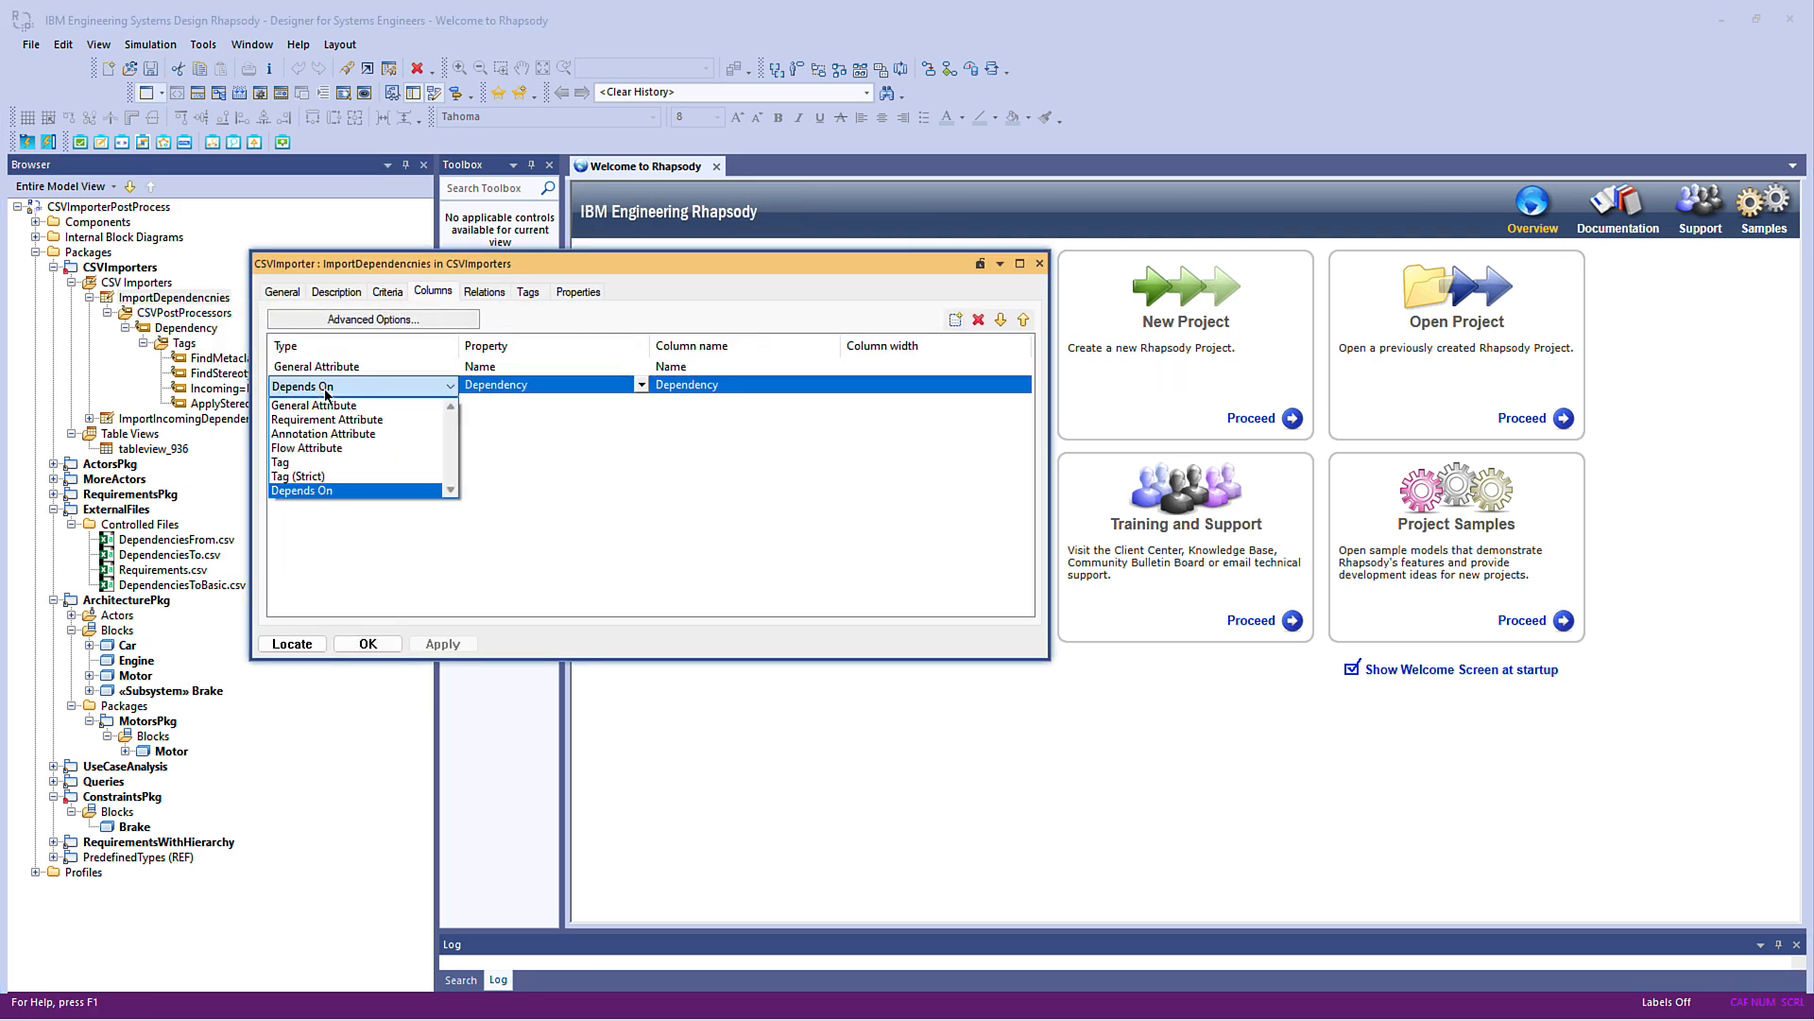
{"action": "left_click", "coordinate": [293, 462]}
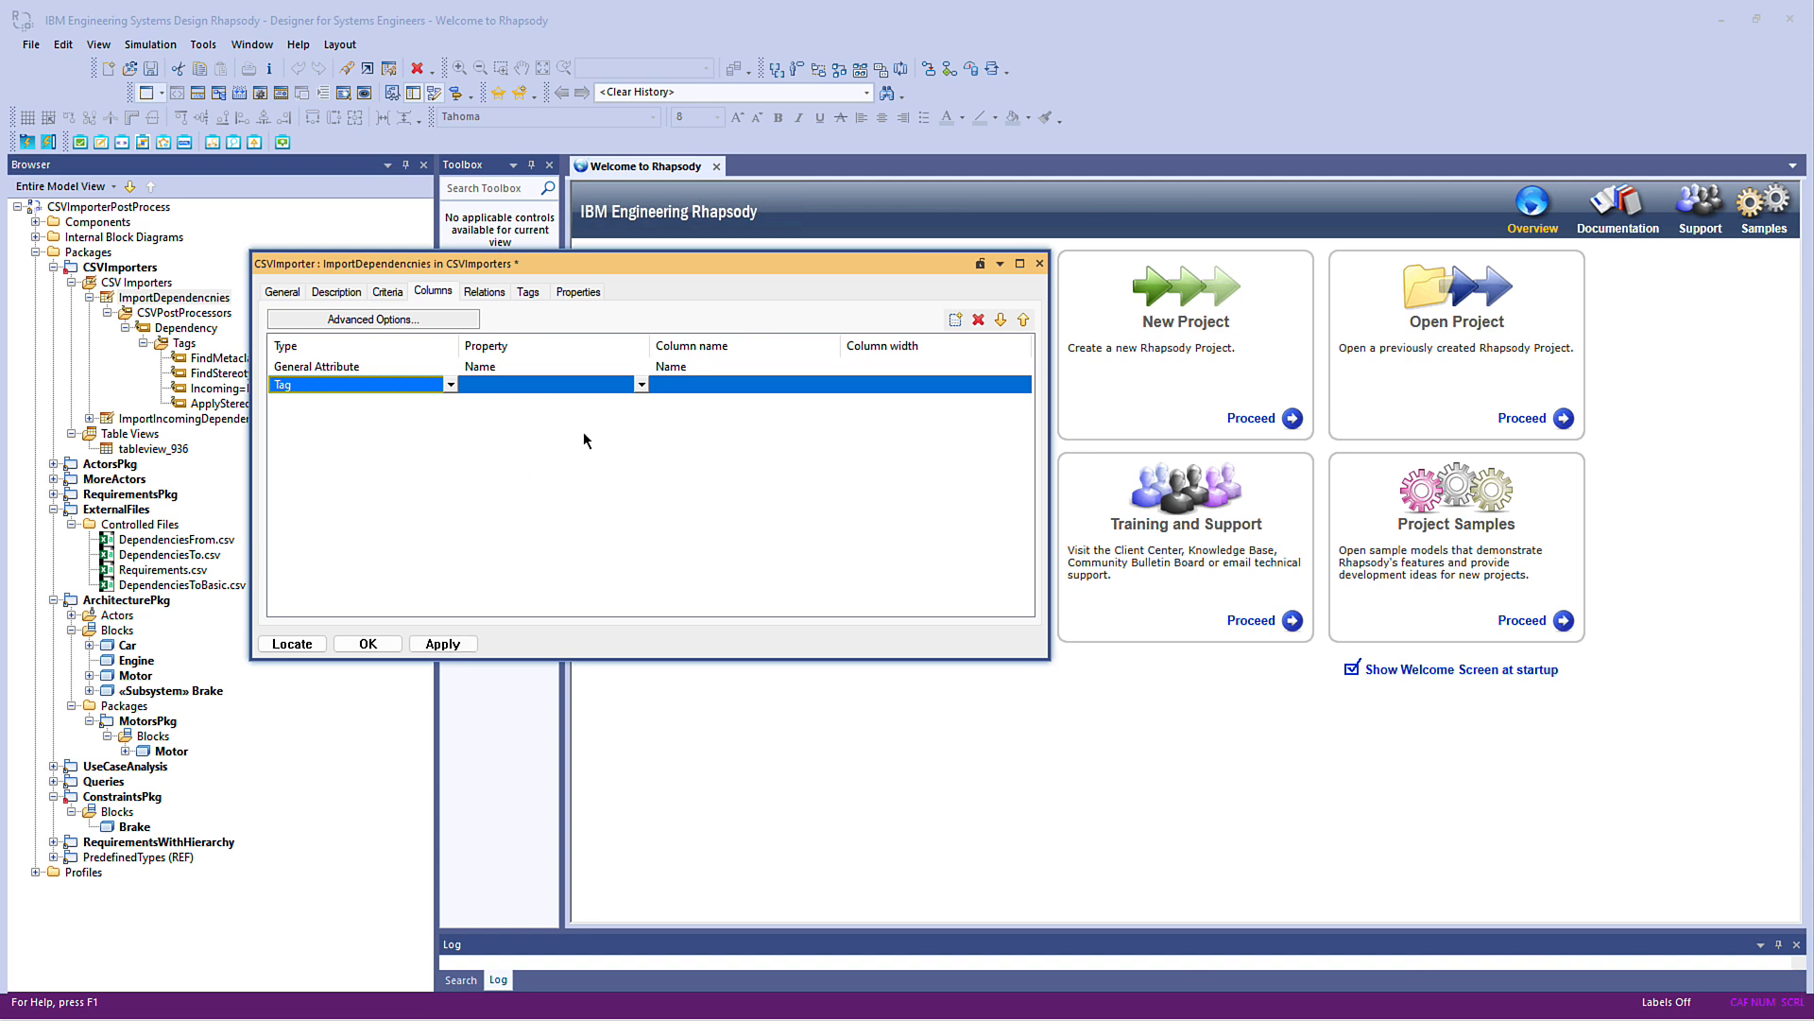
Set the Tag column's property to the Dependency post processor under ImportDependencnies in CSVImporters, and accept the importer changes
{"action": "left_click", "coordinate": [606, 385]}
{"action": "left_click", "coordinate": [510, 405]}
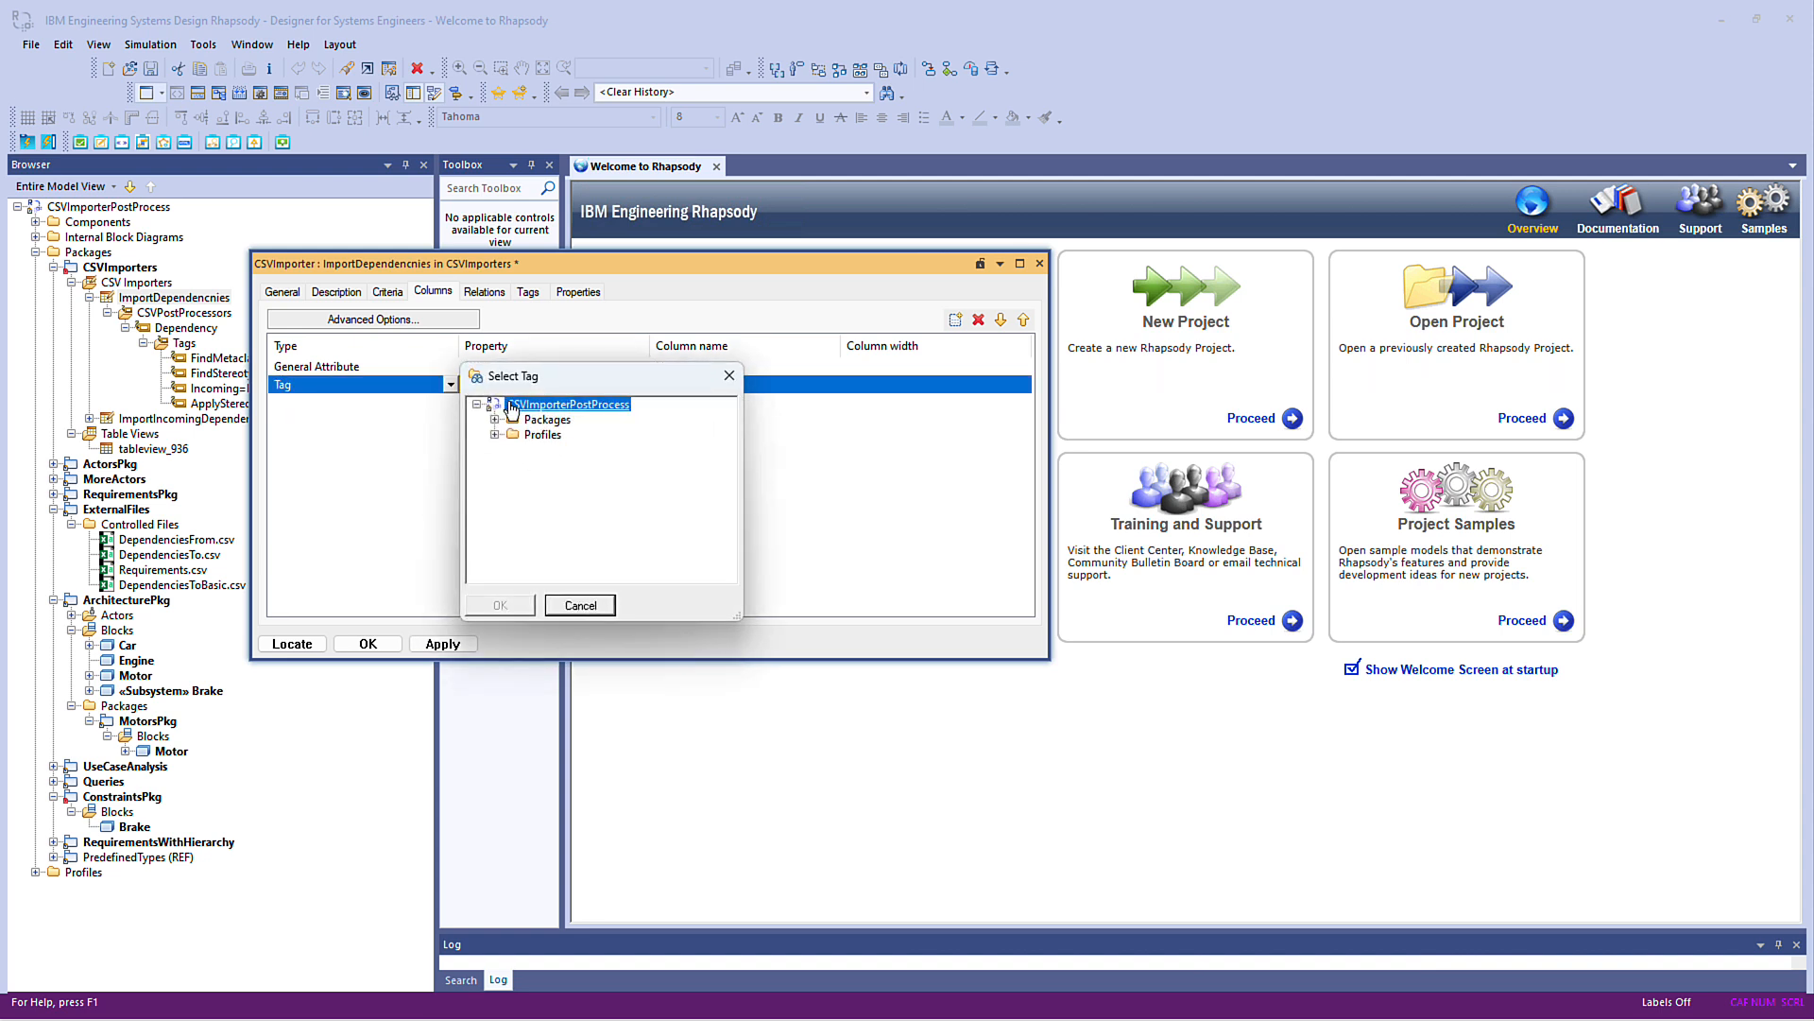
{"action": "left_click", "coordinate": [495, 420]}
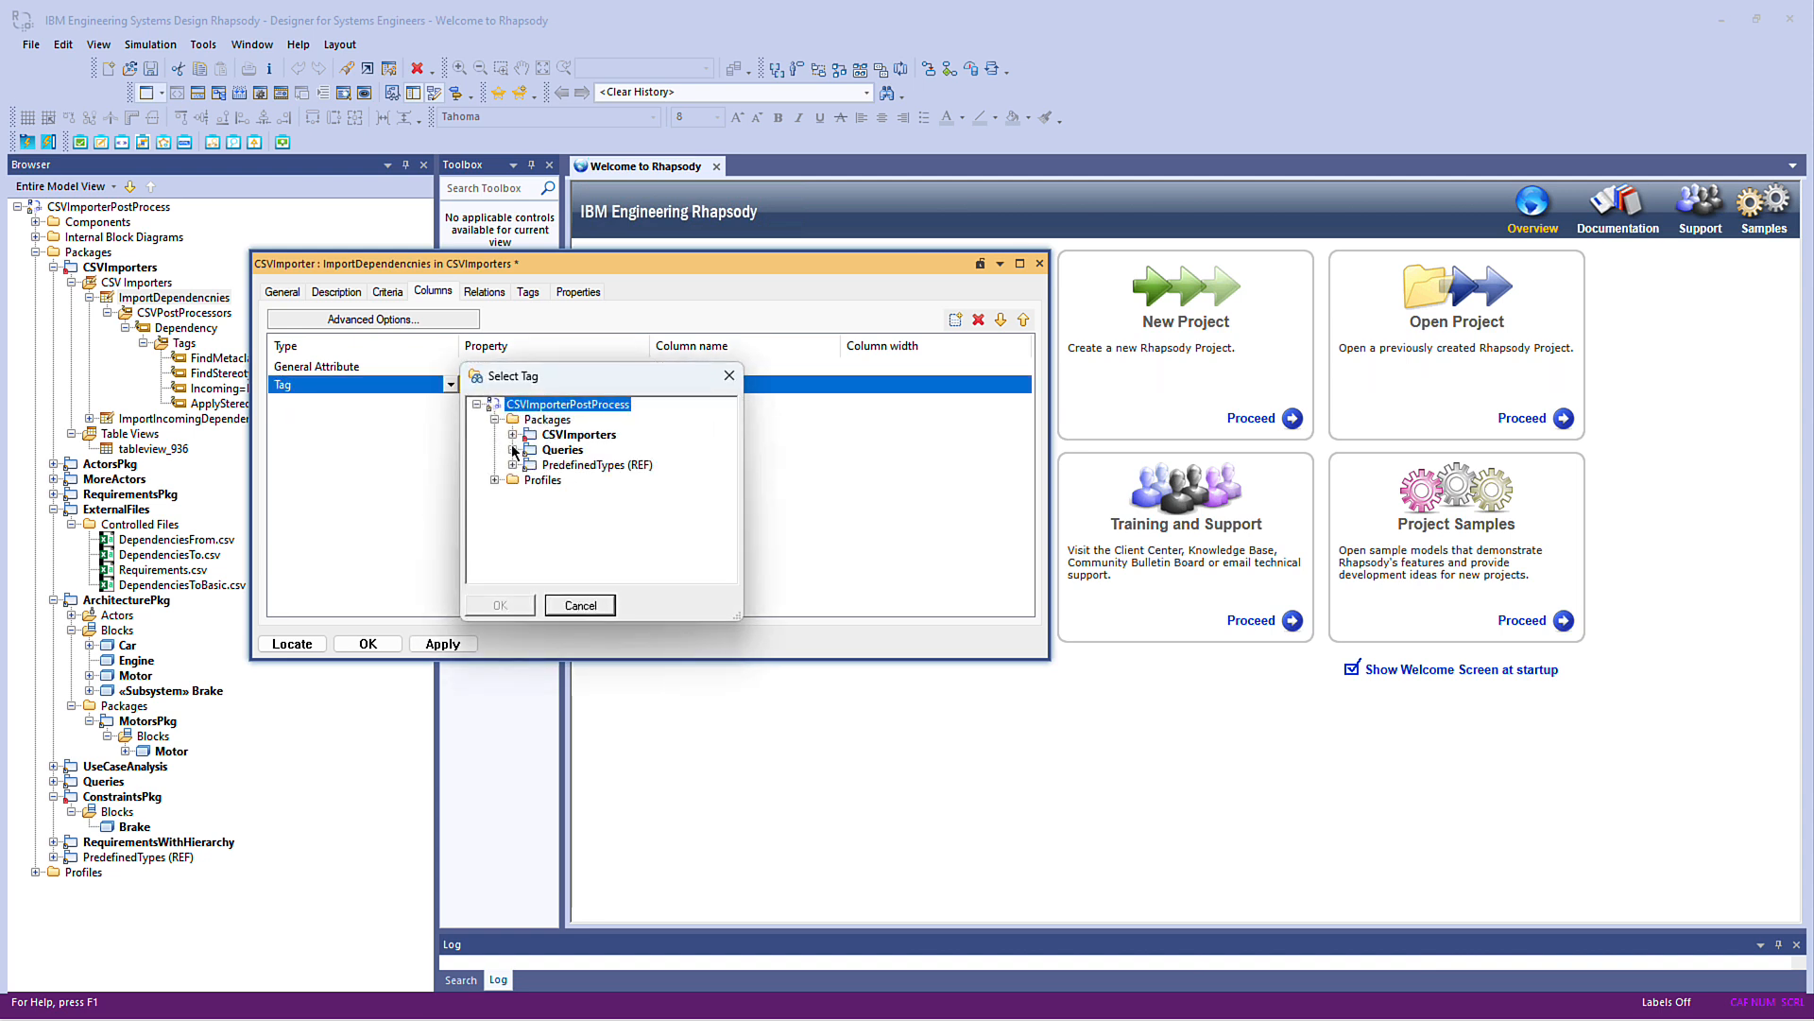
{"action": "left_click", "coordinate": [513, 435]}
{"action": "left_click", "coordinate": [530, 450]}
{"action": "left_click", "coordinate": [548, 465]}
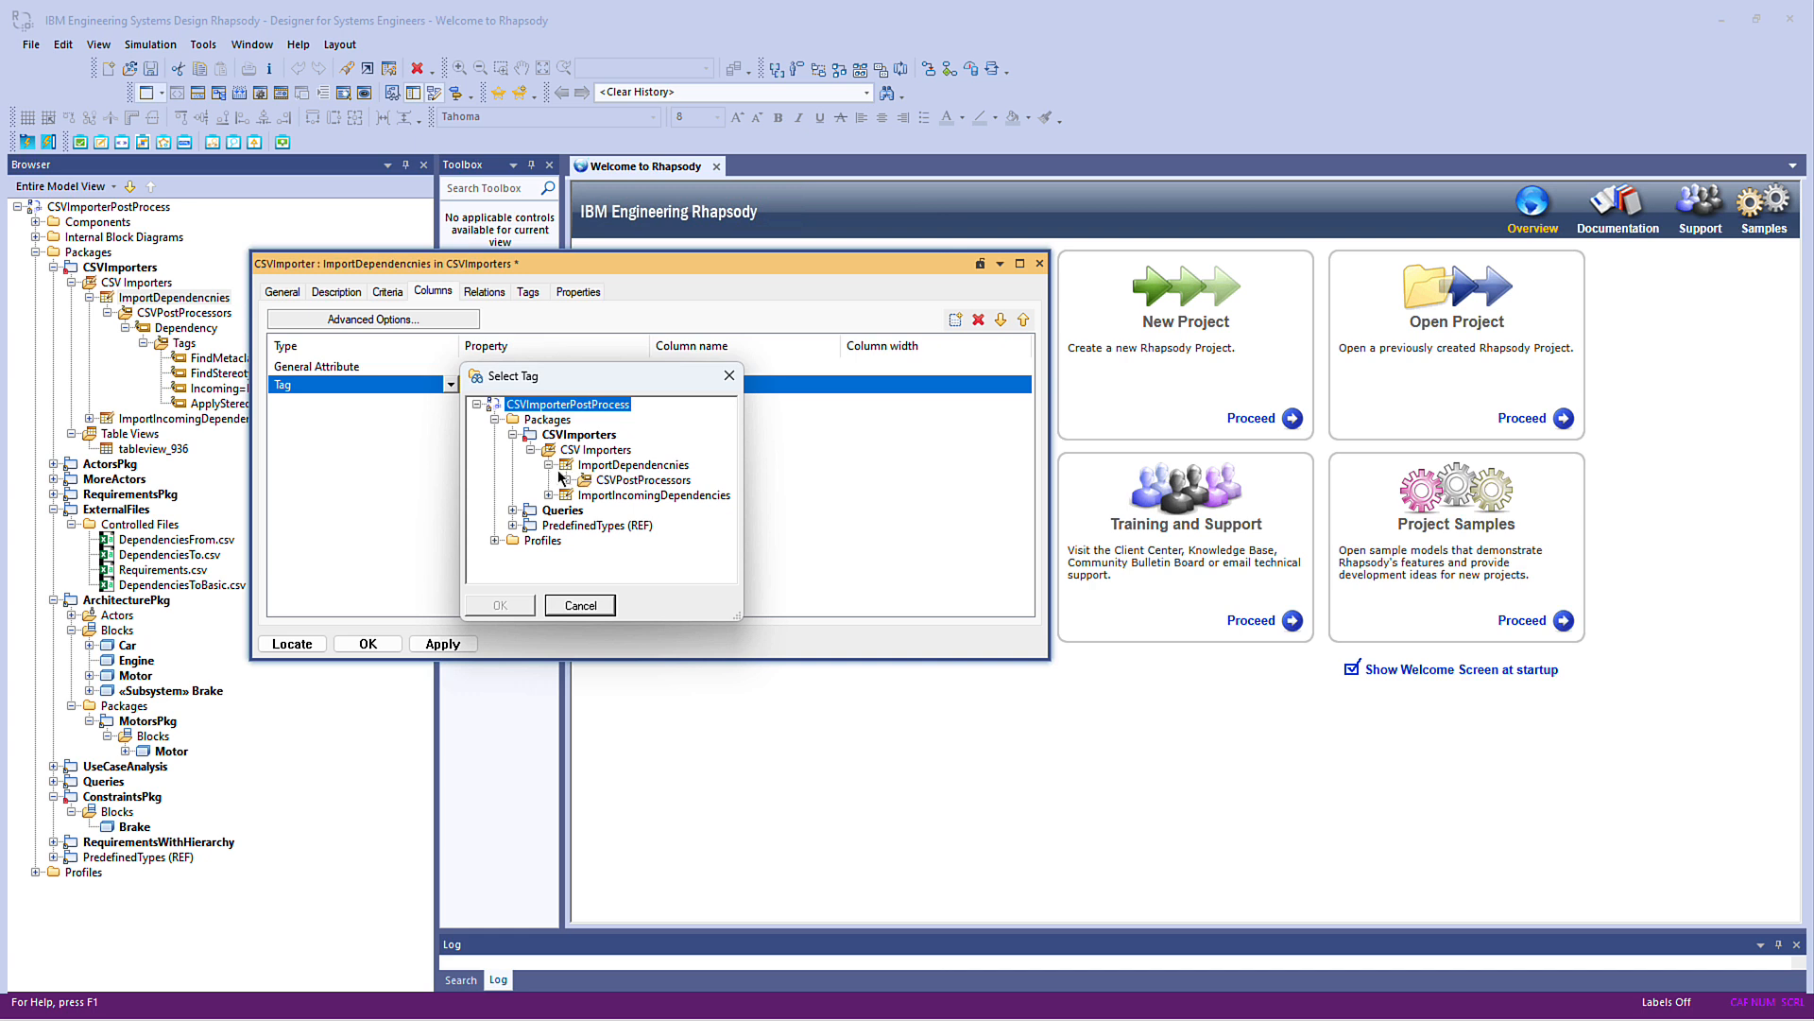
{"action": "left_click", "coordinate": [566, 480]}
{"action": "left_click", "coordinate": [584, 495]}
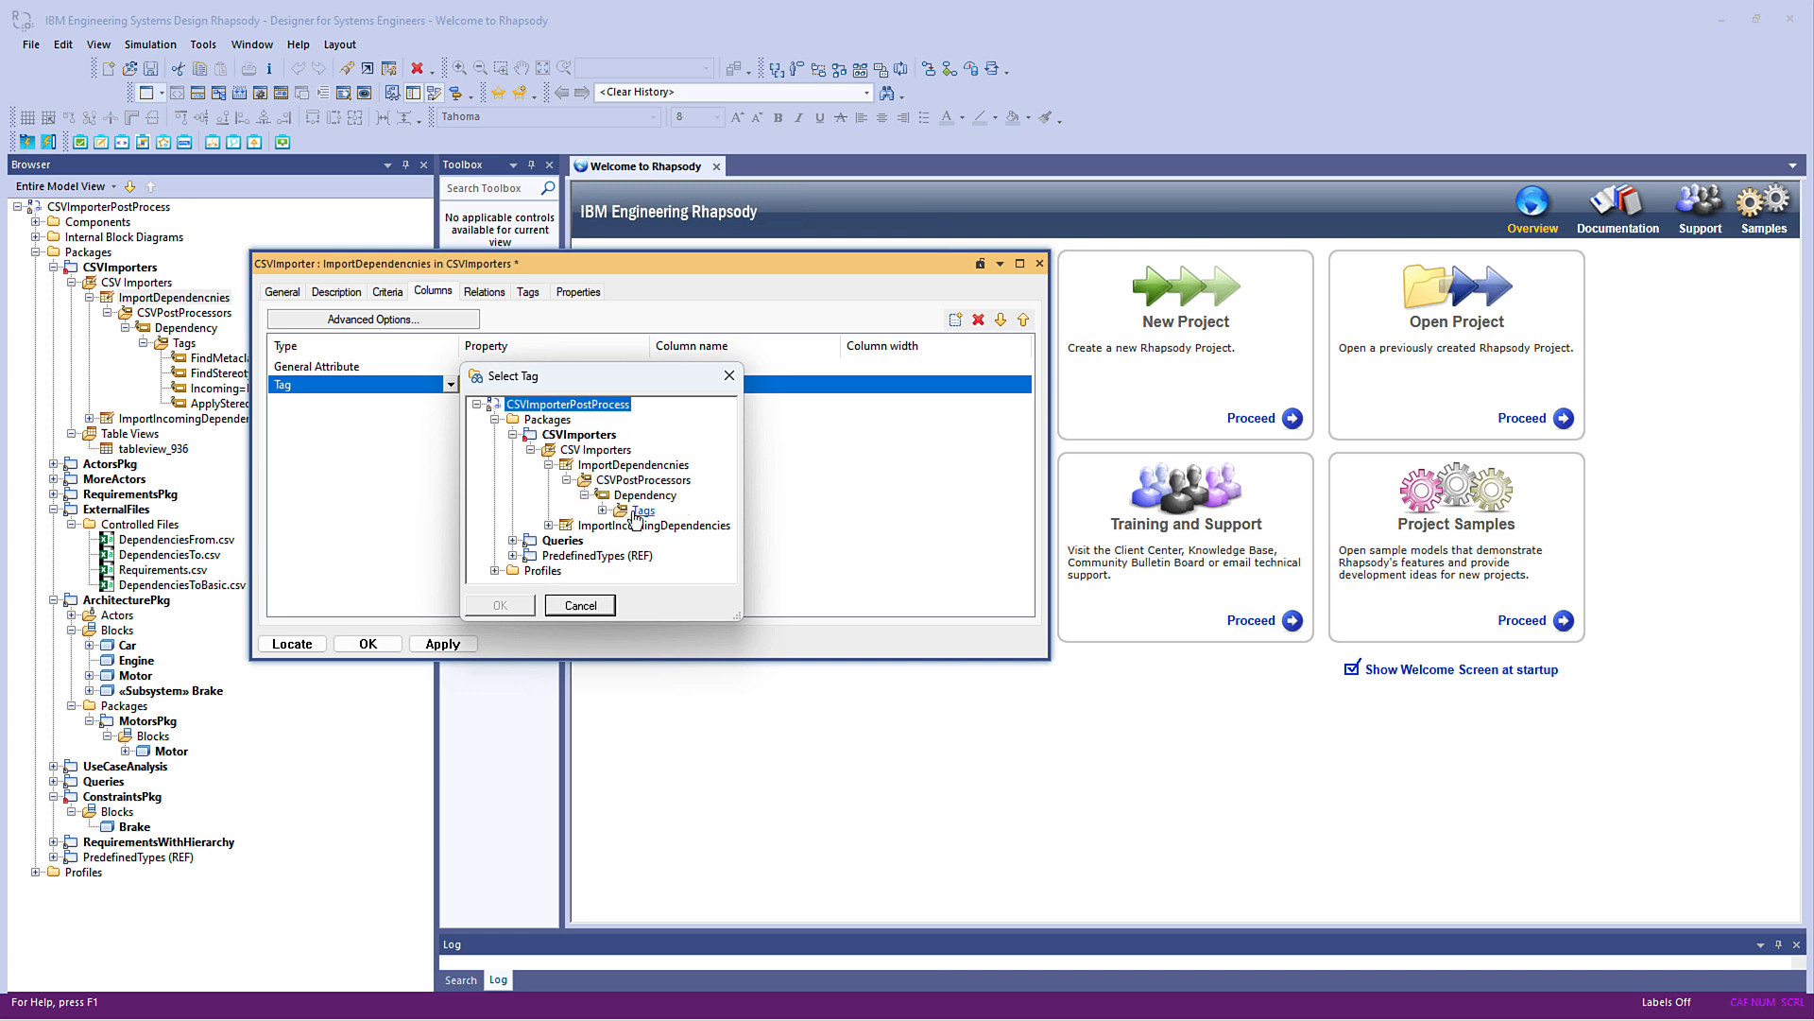
{"action": "left_click", "coordinate": [667, 493]}
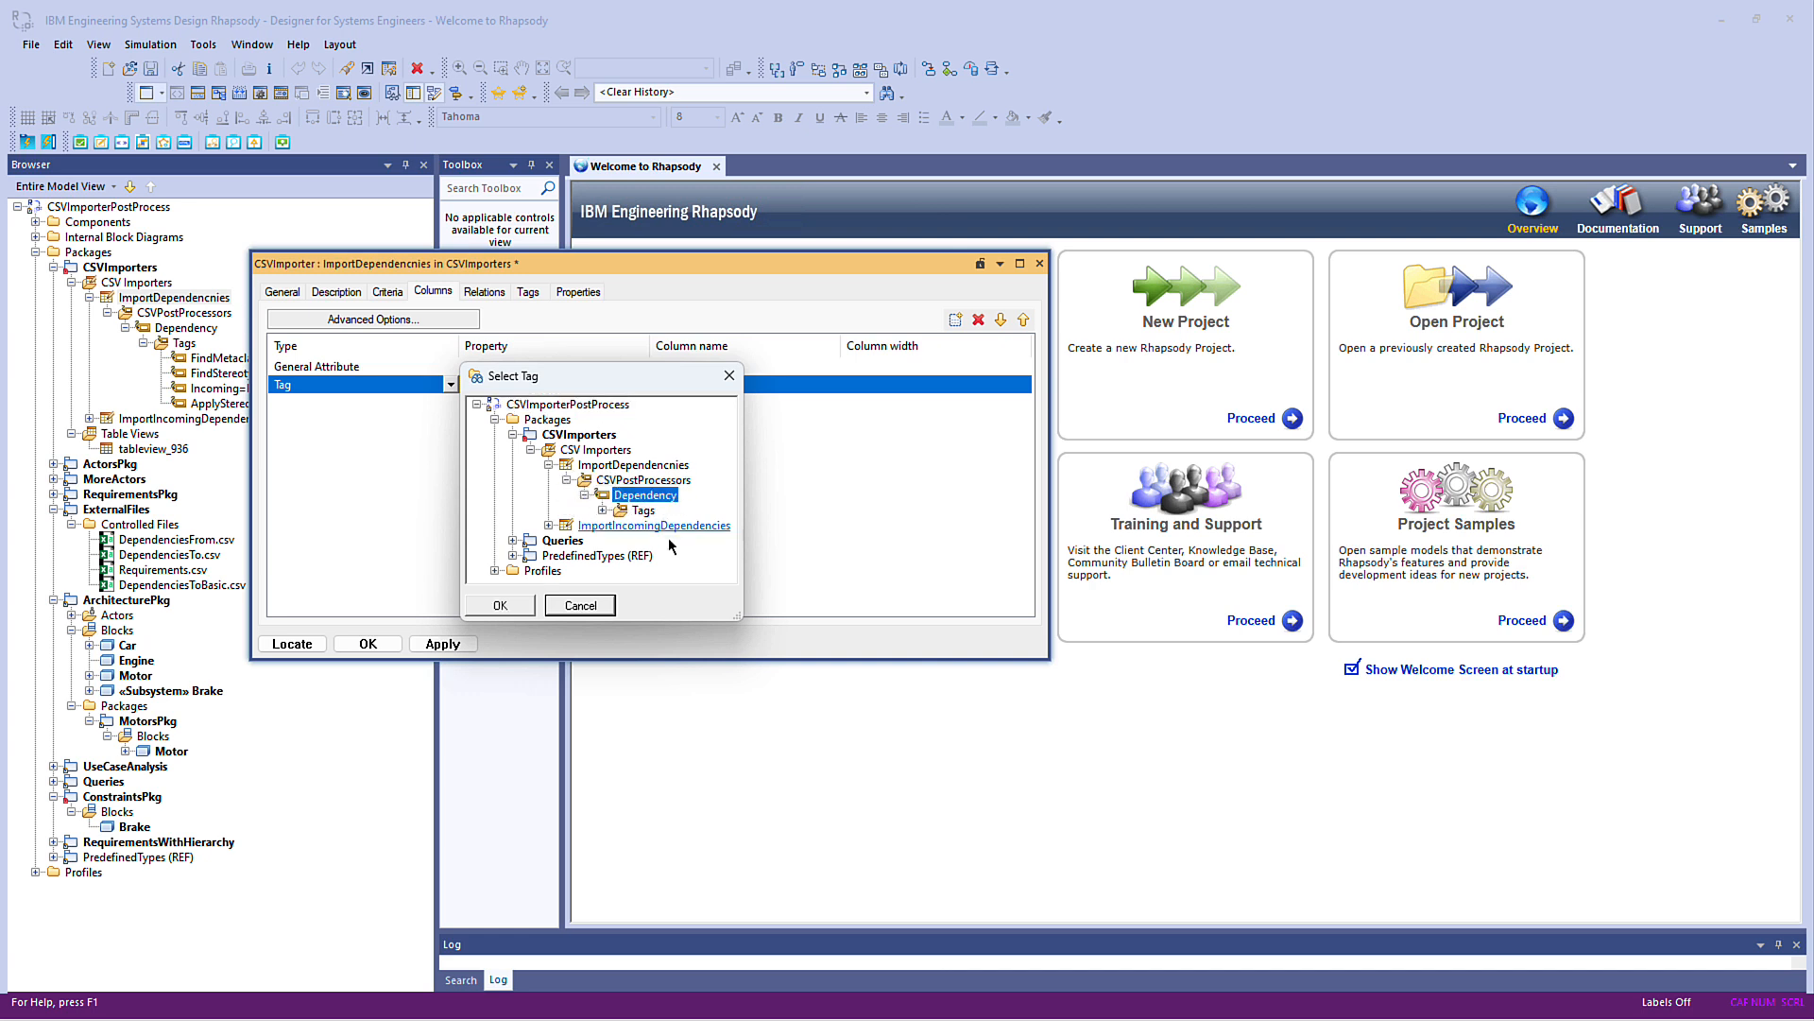
{"action": "left_click", "coordinate": [497, 604]}
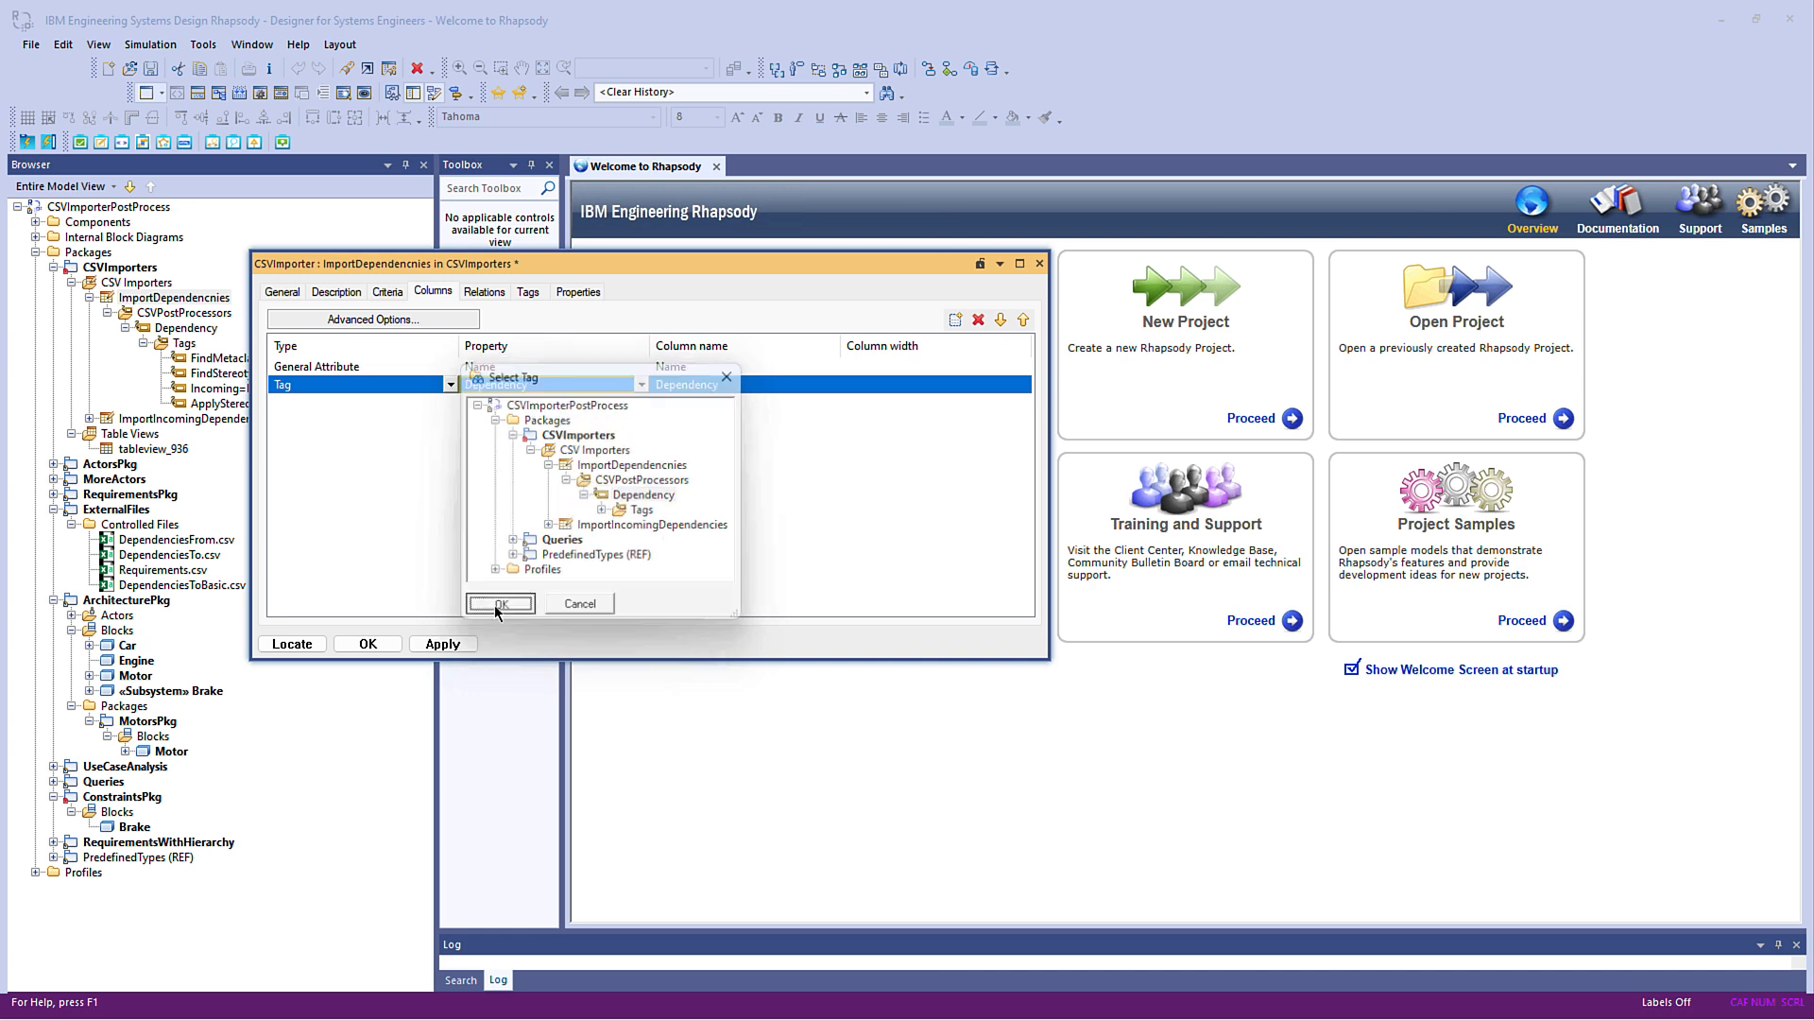
{"action": "left_click", "coordinate": [383, 644]}
Run the ImportDependencnies import and expand the Constraints in ConstraintsPkg to show their dependencies
{"action": "right_click", "coordinate": [220, 300]}
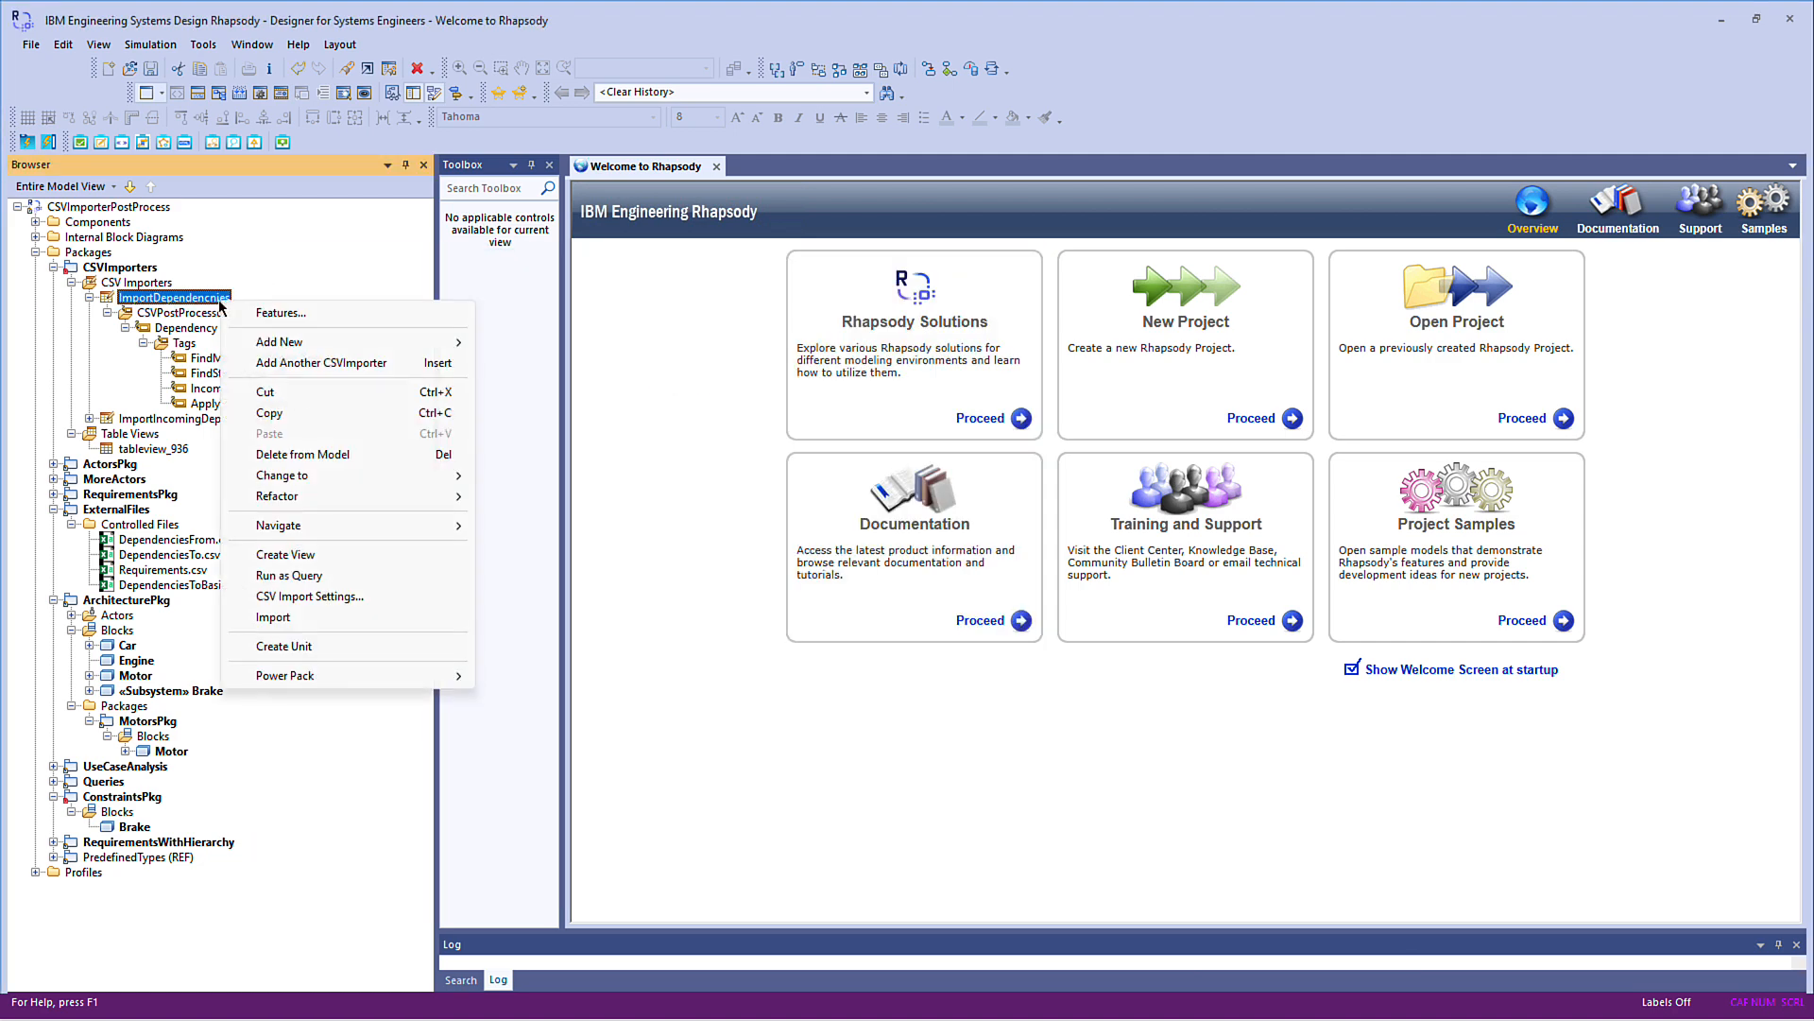
{"action": "left_click", "coordinate": [295, 616]}
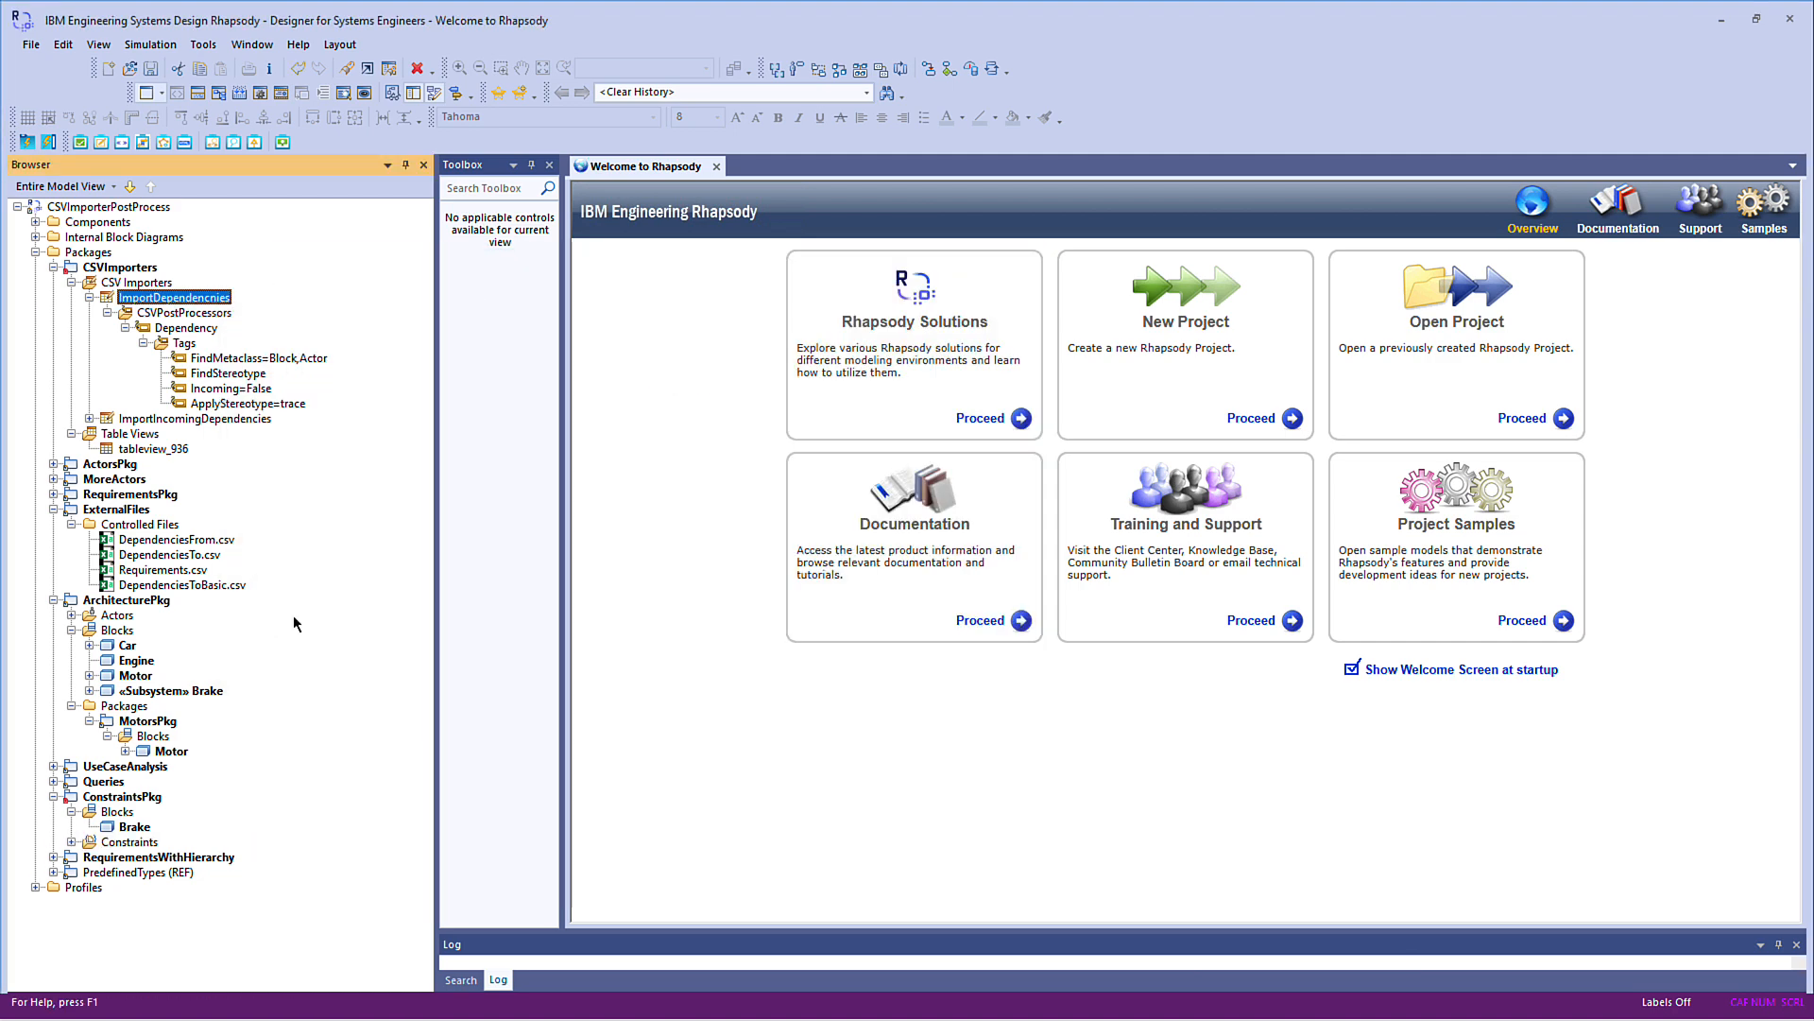
{"action": "left_click", "coordinate": [141, 841]}
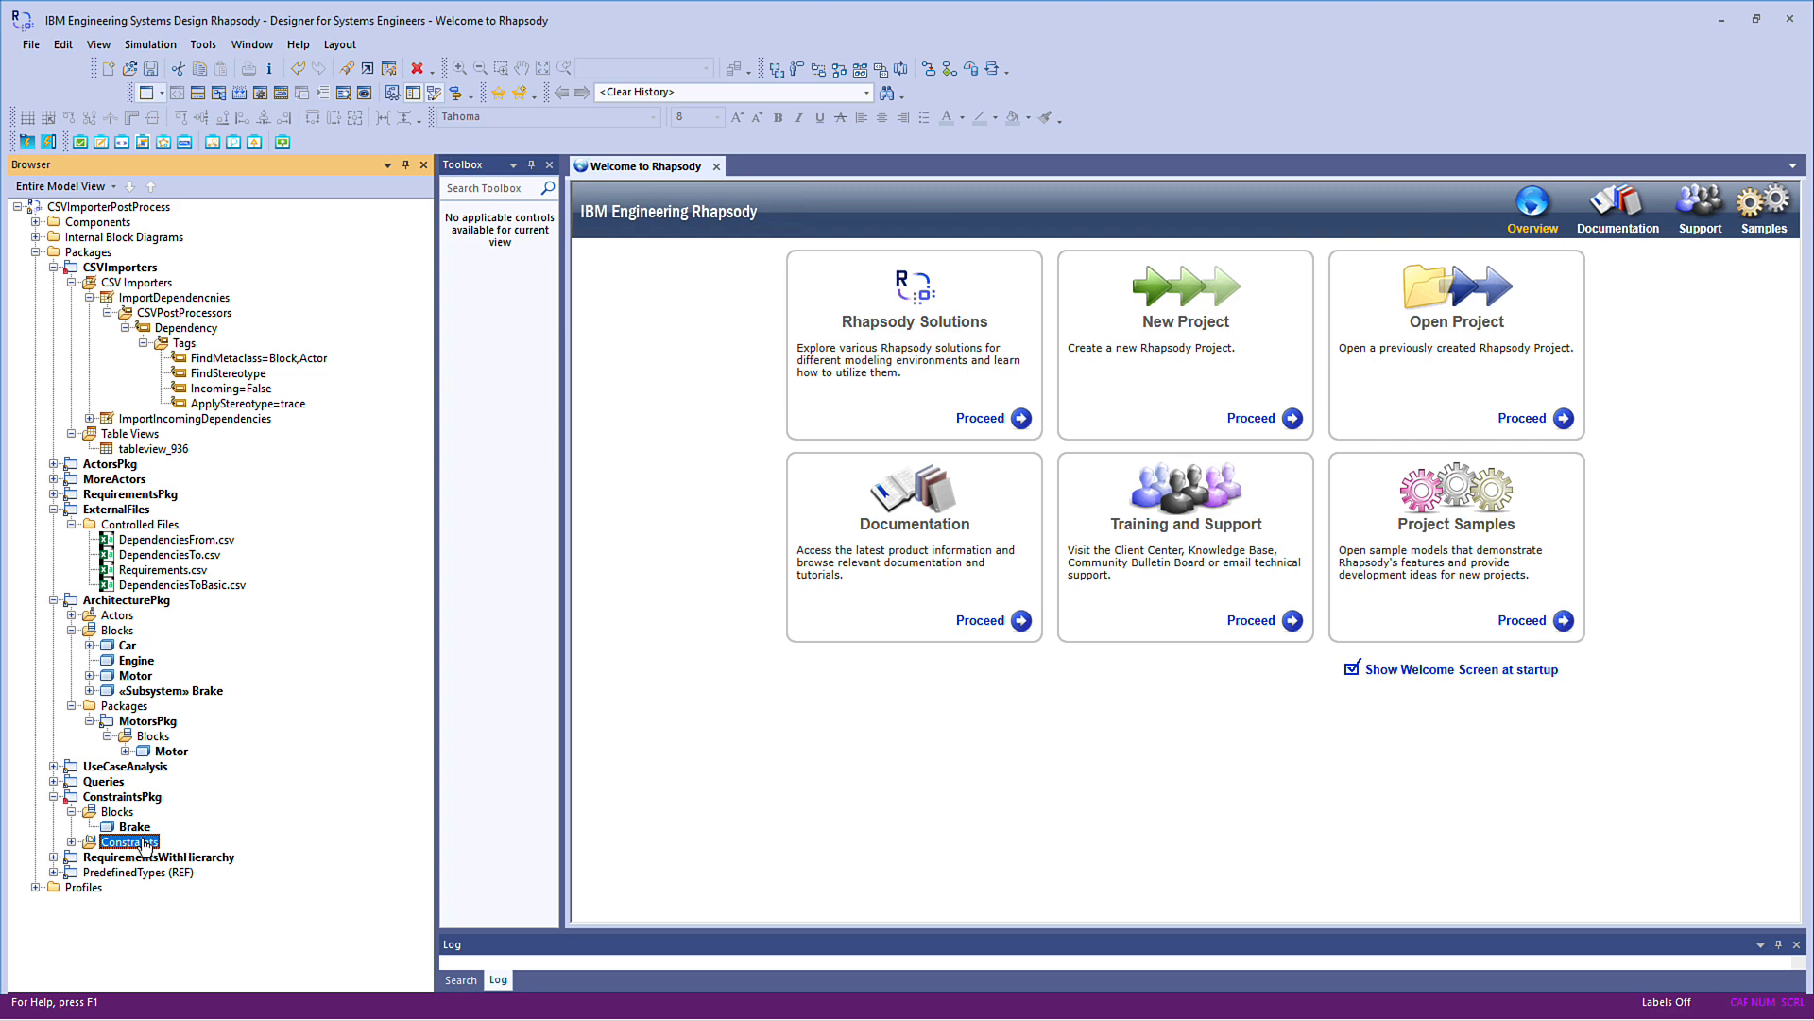
{"action": "double_click", "coordinate": [142, 841]}
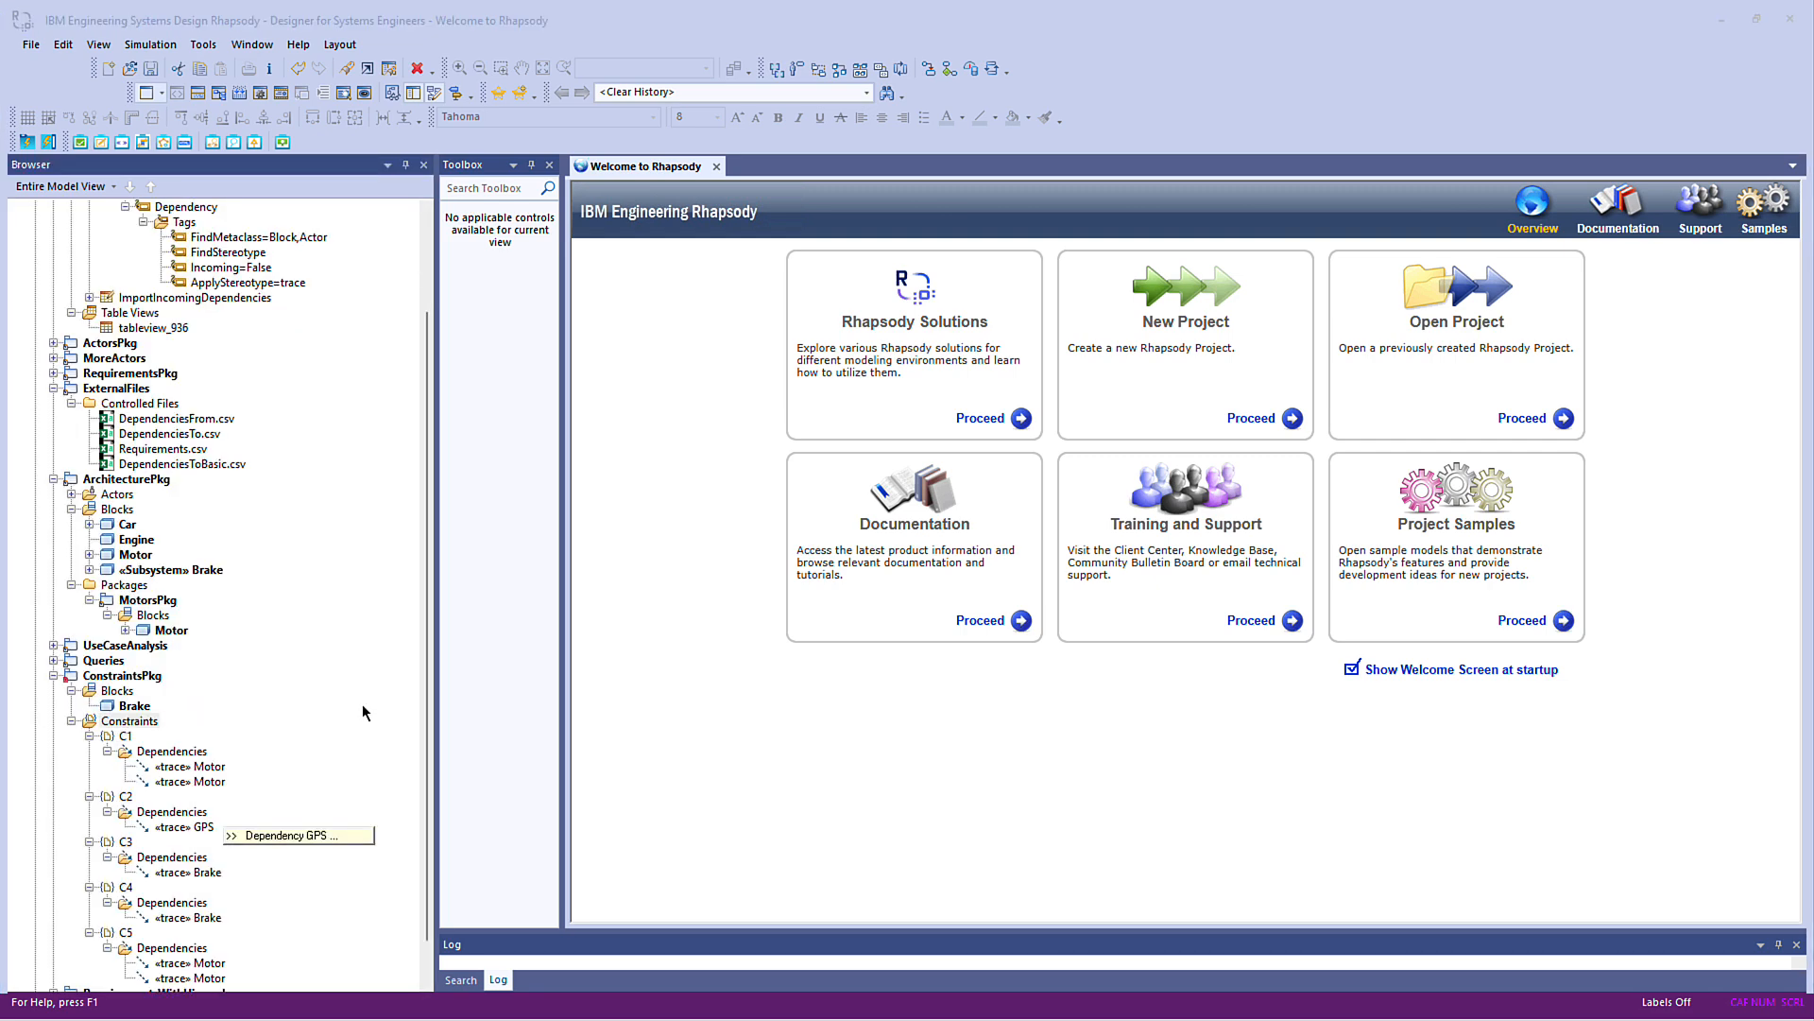
{"action": "scroll", "coordinate": [363, 713], "scroll_direction": "down", "scroll_amount": 1}
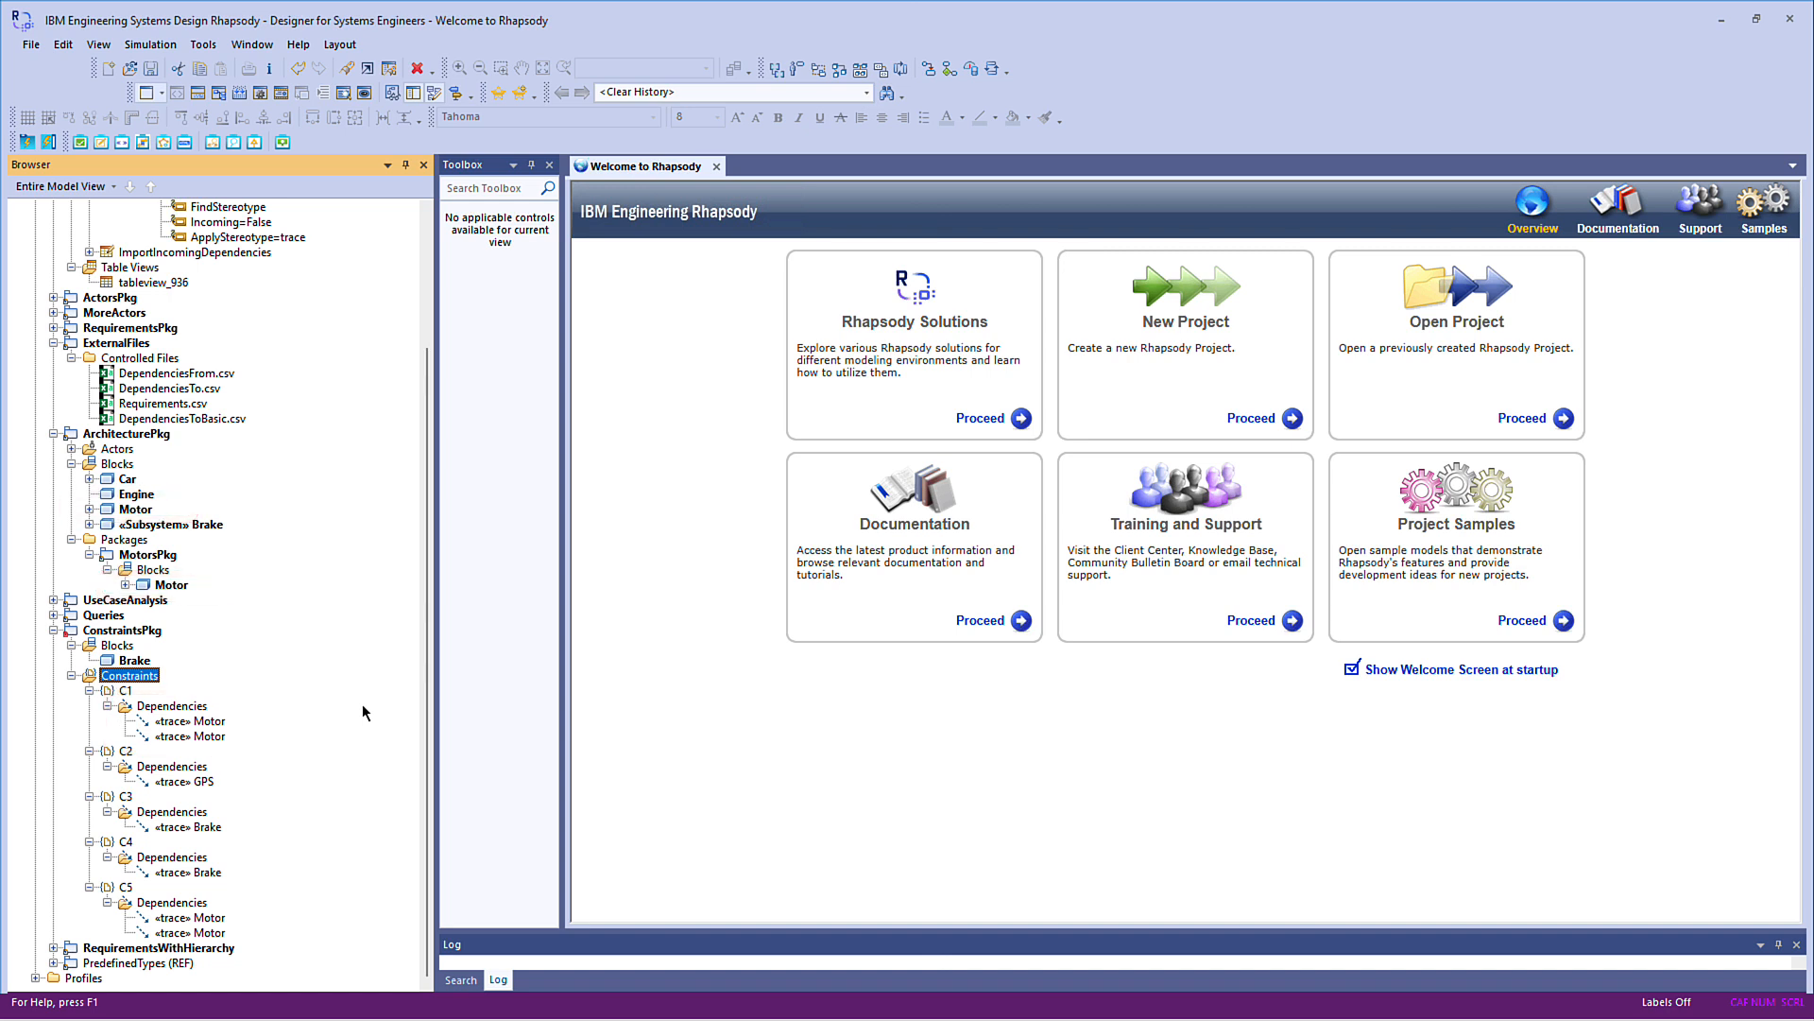
Check the contents of DependenciesTo.csv, close it, and delete constraints C1 to C5 from ConstraintsPkg
{"action": "double_click", "coordinate": [196, 389]}
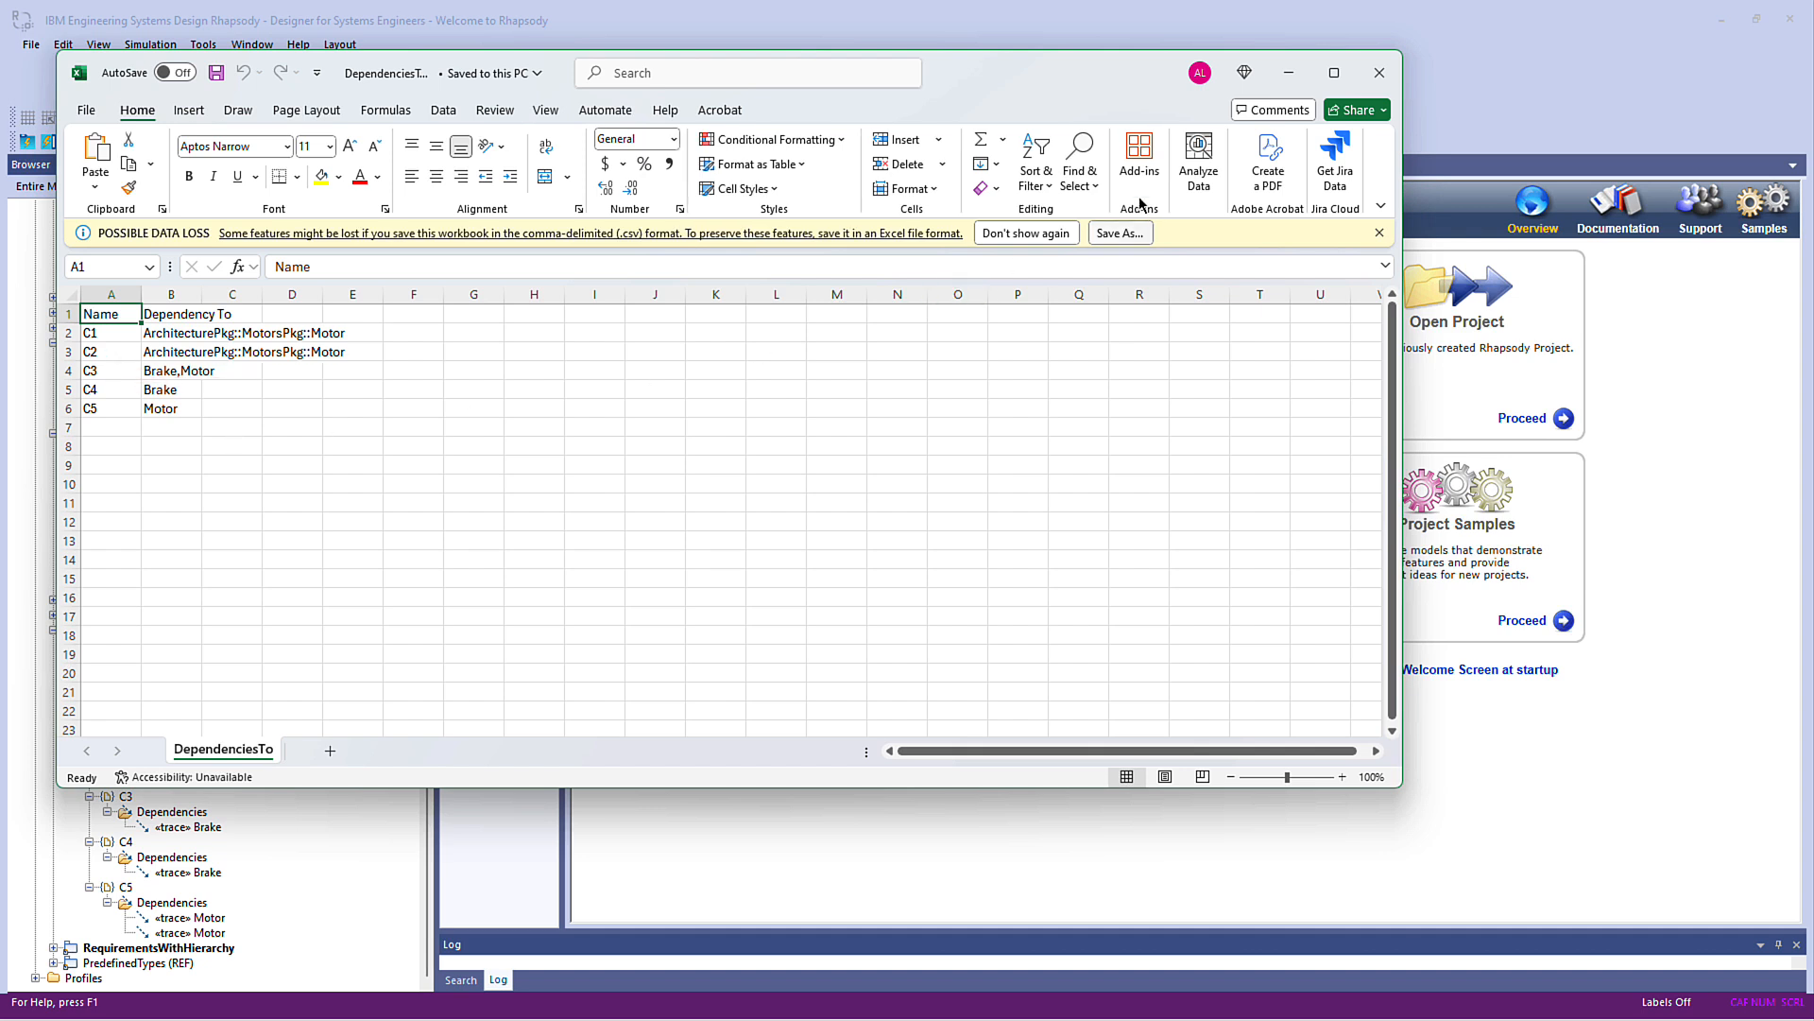
{"action": "left_click", "coordinate": [1379, 72]}
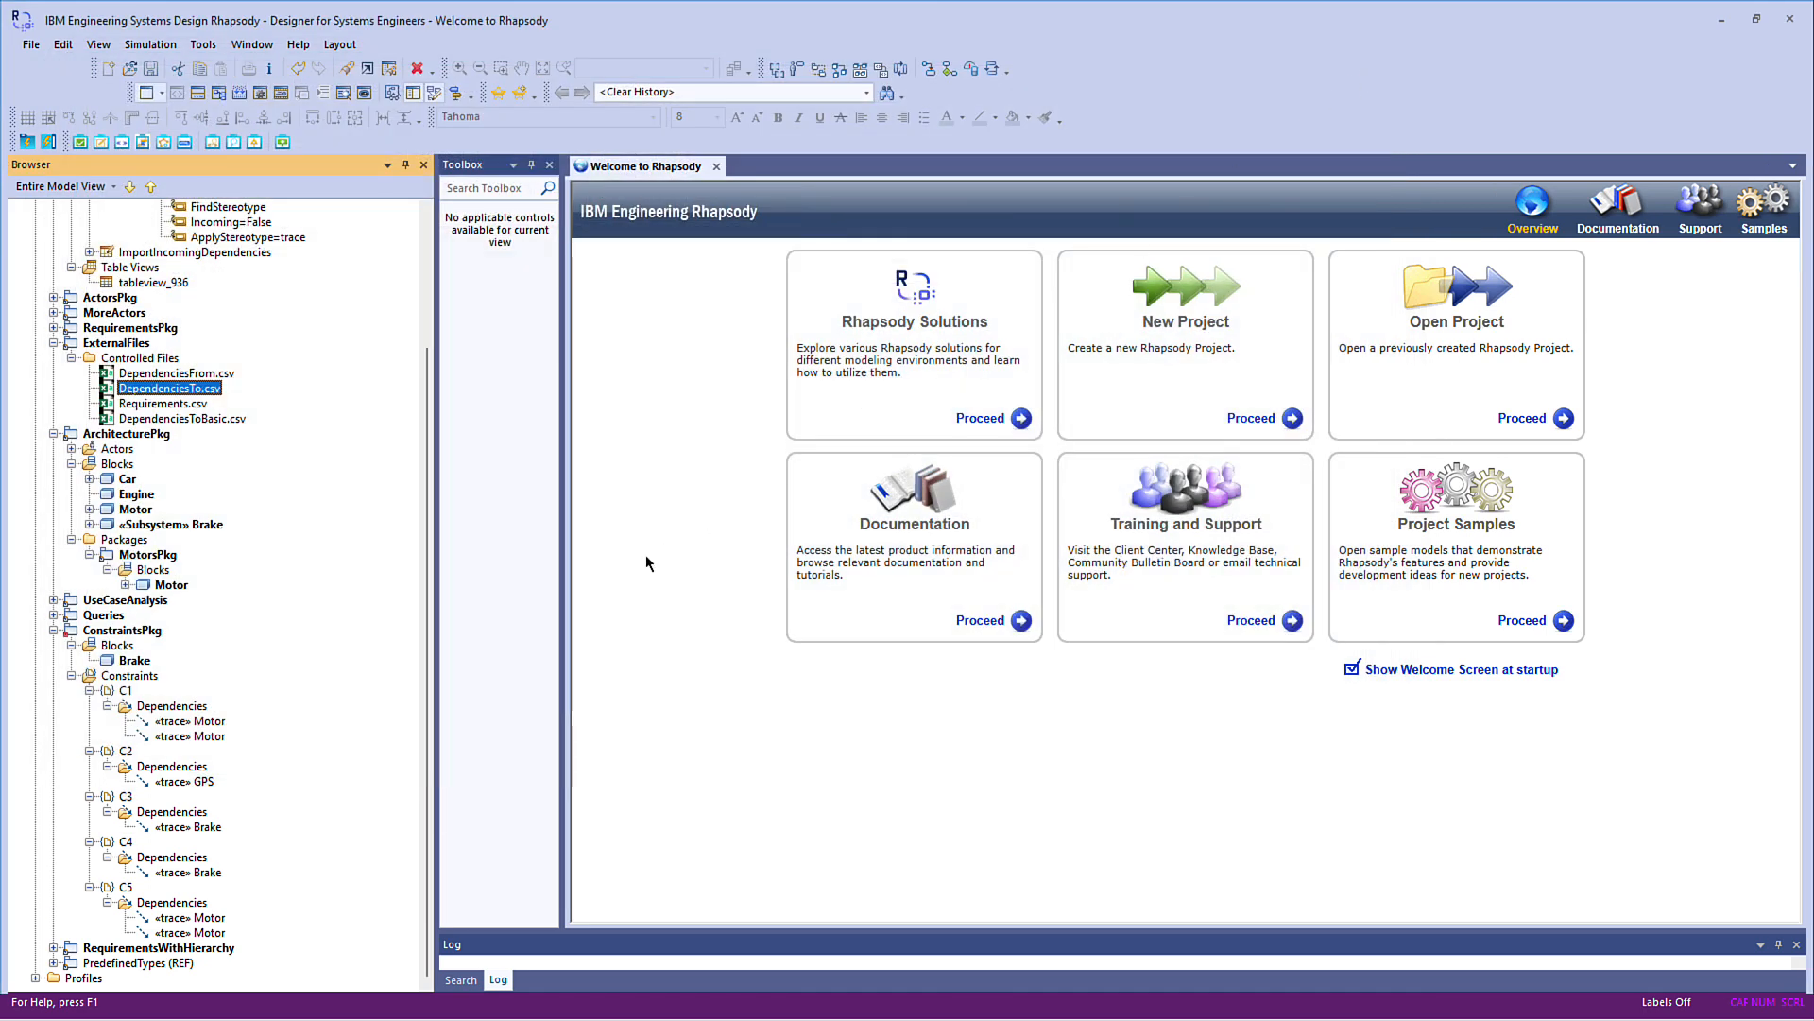
{"action": "left_click", "coordinate": [125, 690]}
{"action": "right_click", "coordinate": [124, 690]}
{"action": "left_click", "coordinate": [226, 813]}
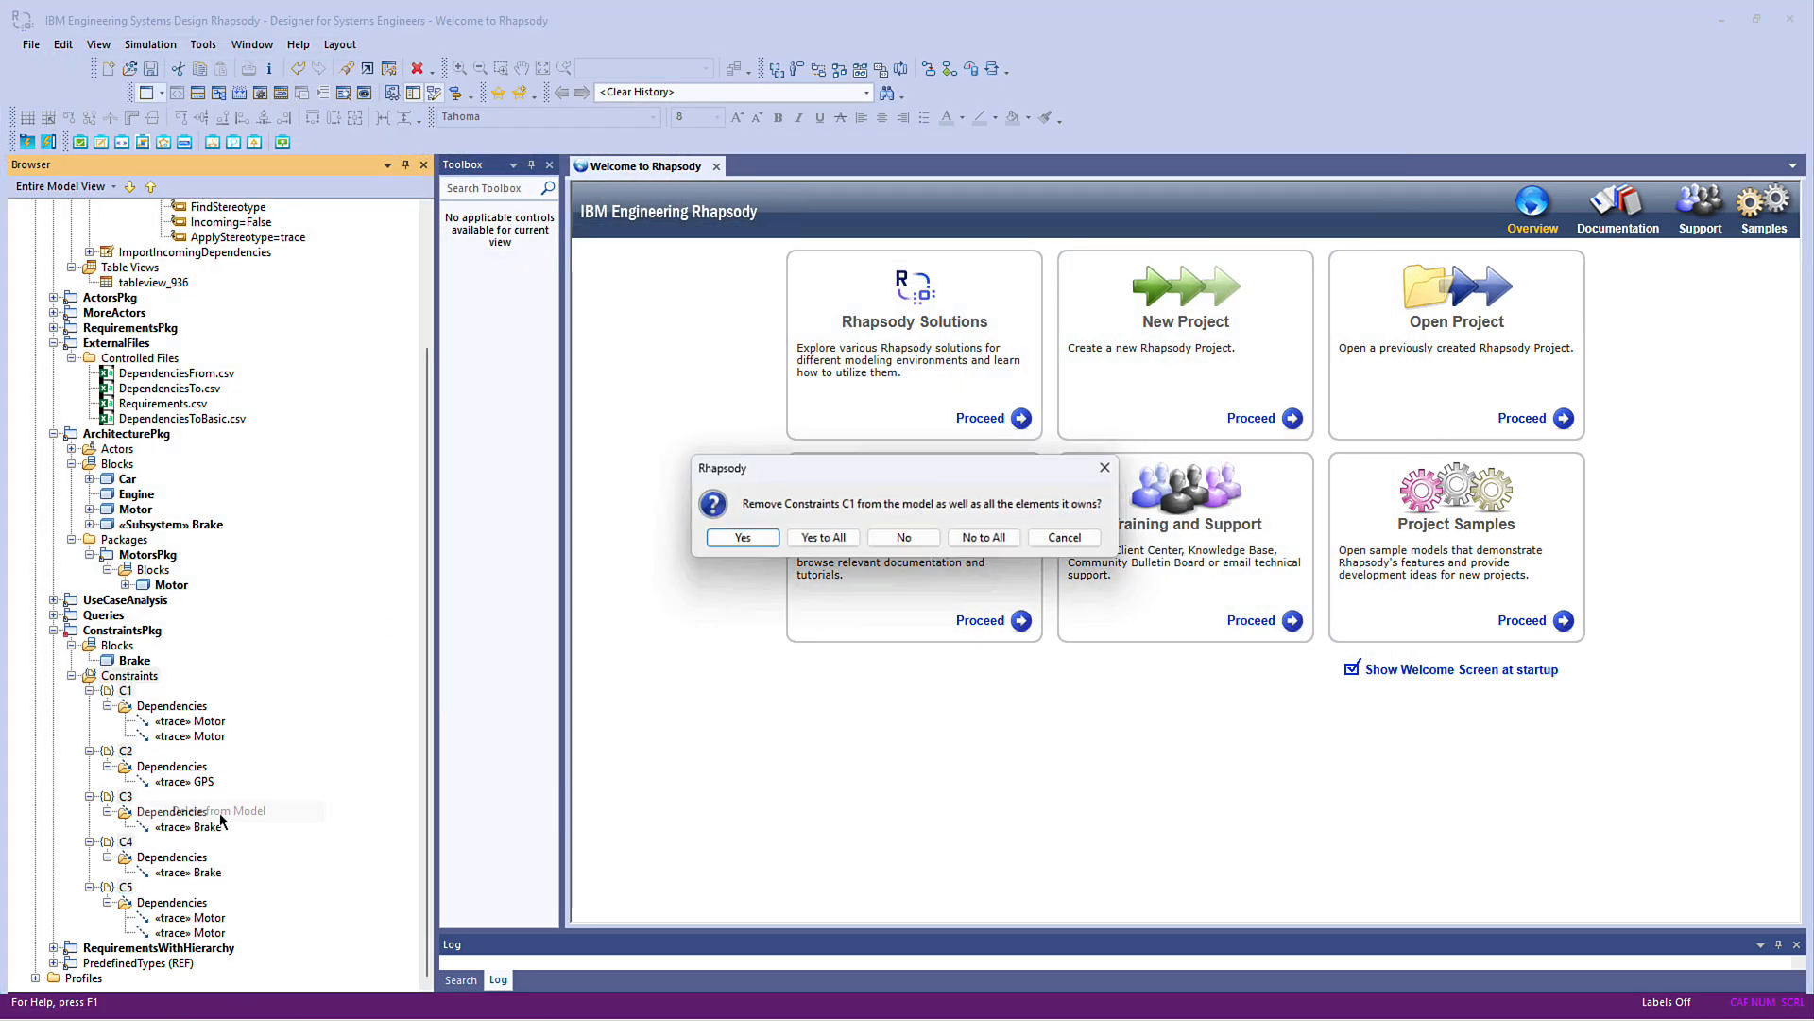
{"action": "left_click", "coordinate": [821, 540]}
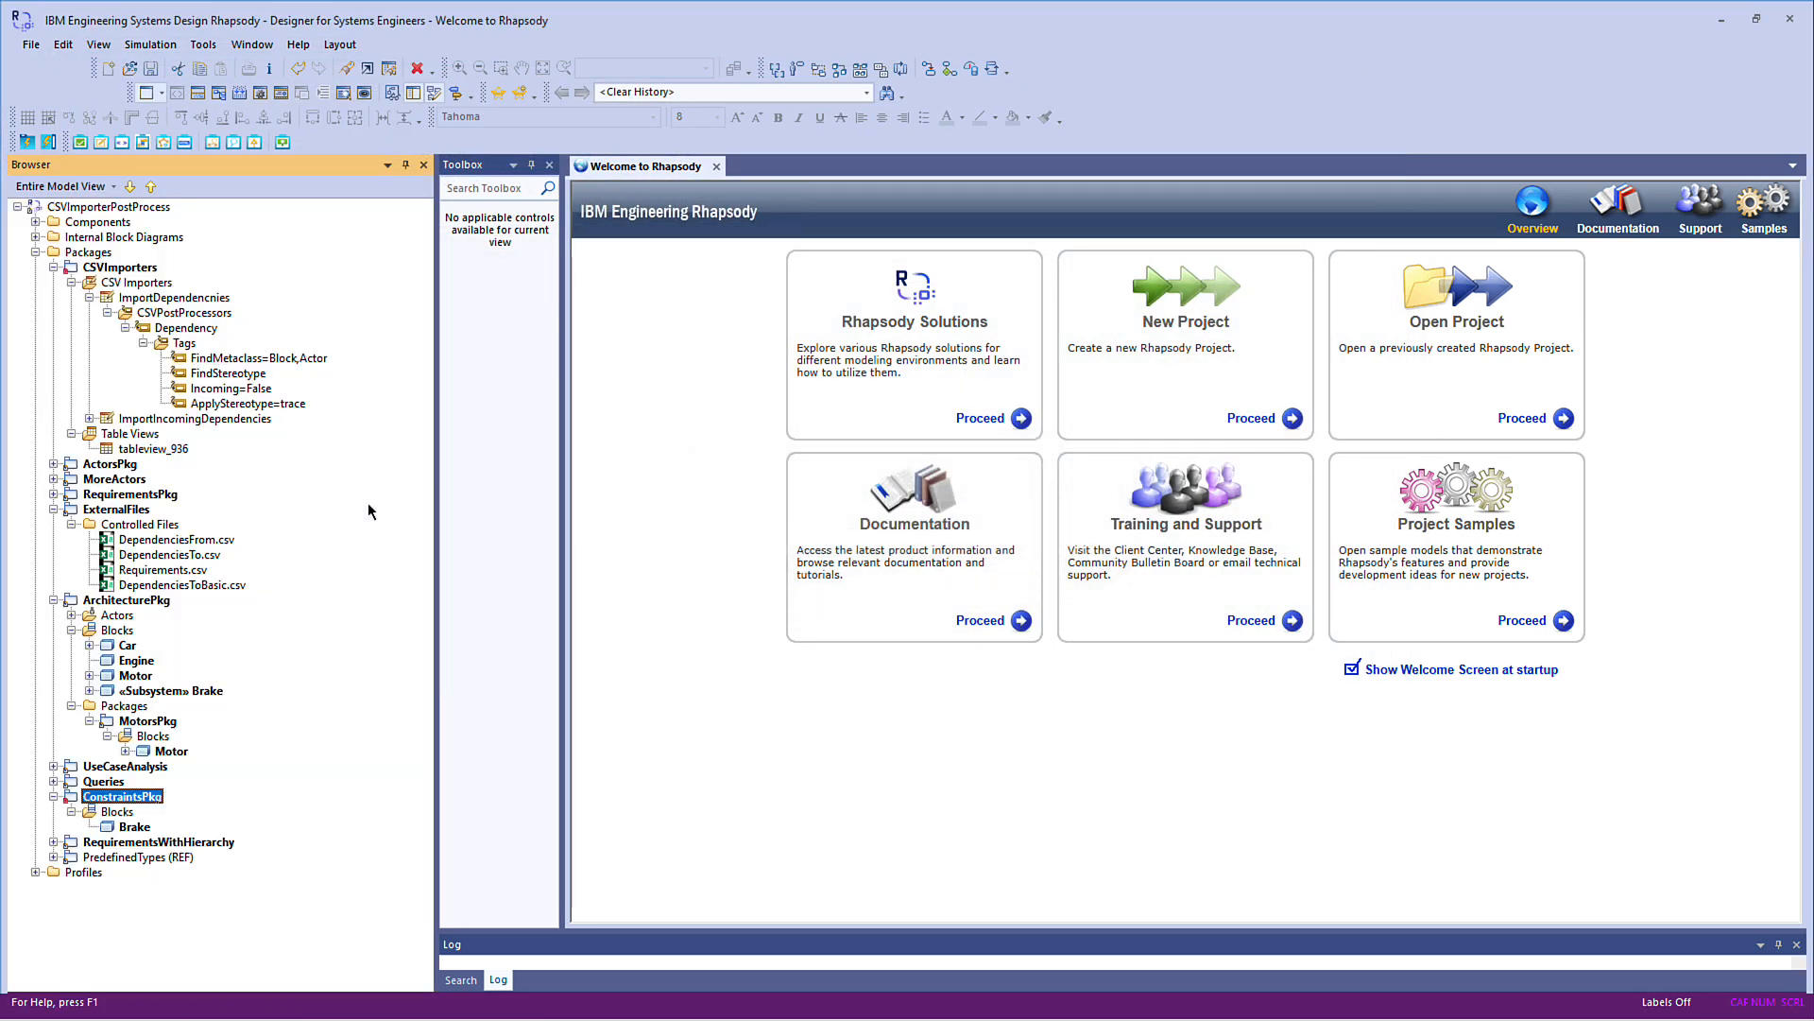
Choose DependenciesTo.csv as the file to import in ImportDependencnies' CSV import settings and run the import
{"action": "right_click", "coordinate": [244, 298]}
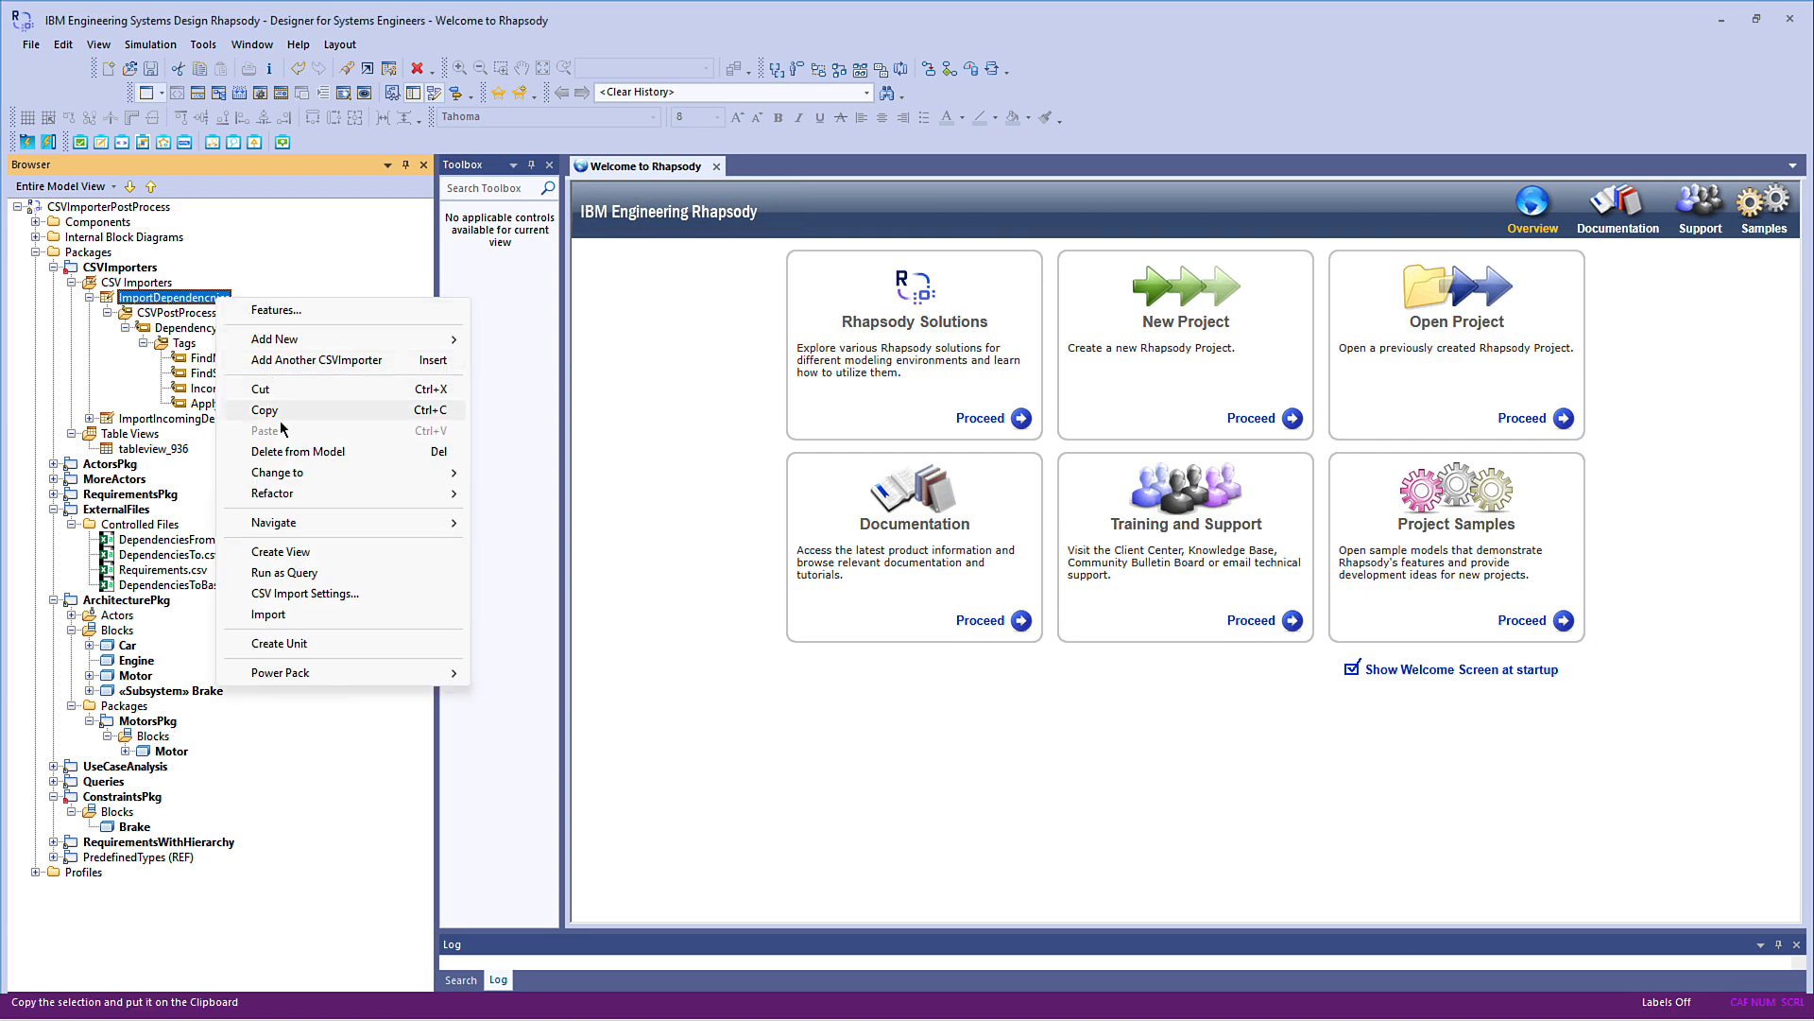
{"action": "left_click", "coordinate": [281, 591]}
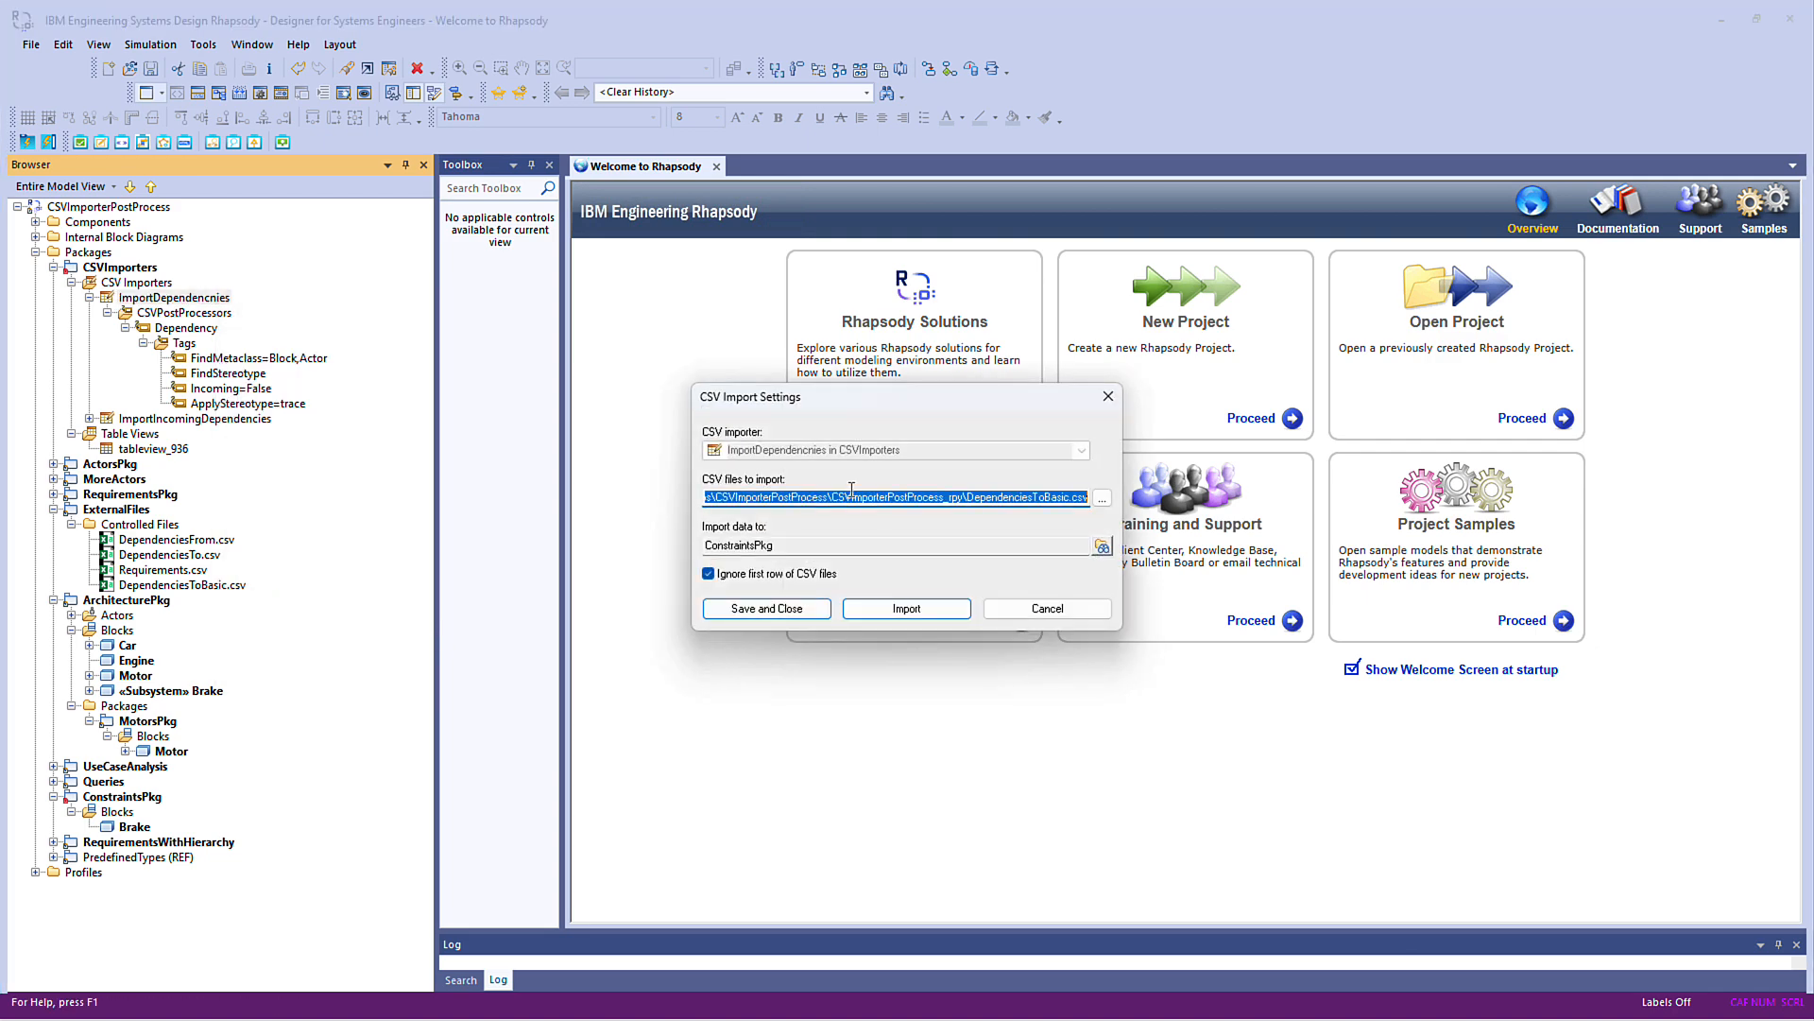
{"action": "left_click", "coordinate": [1102, 498]}
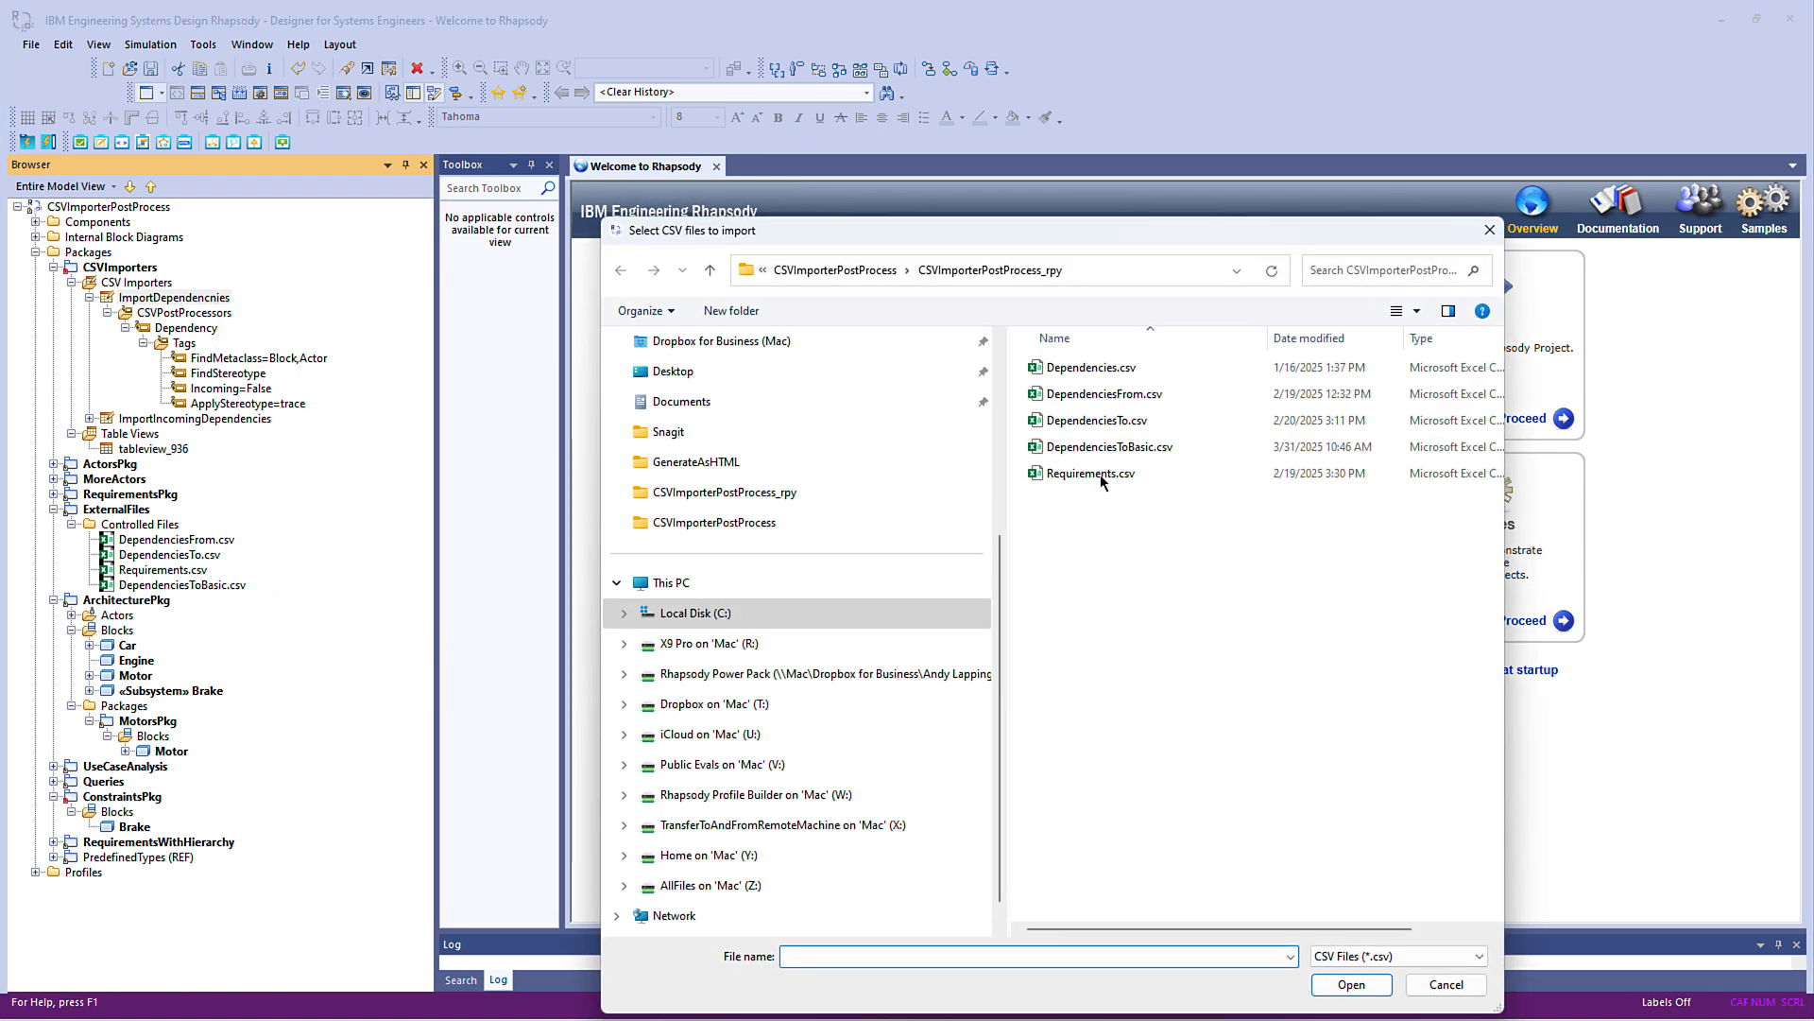
{"action": "double_click", "coordinate": [1087, 424]}
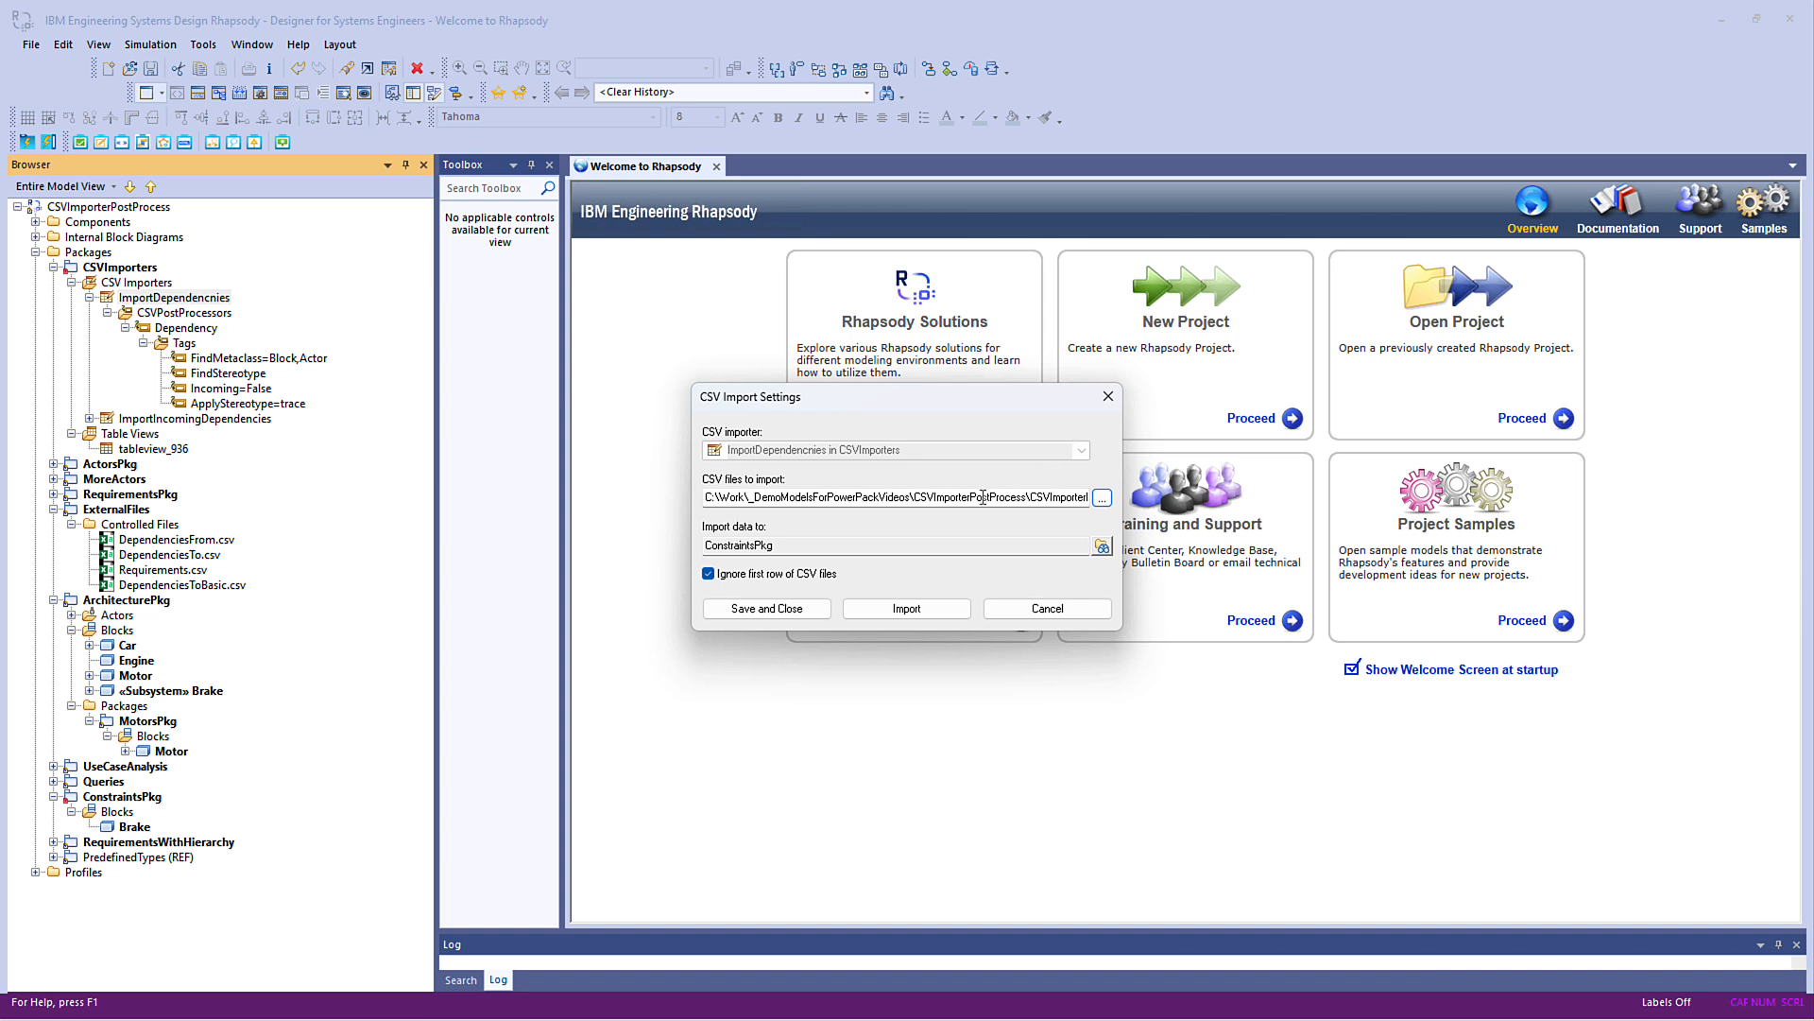
{"action": "left_click", "coordinate": [902, 614]}
{"action": "left_click", "coordinate": [879, 562]}
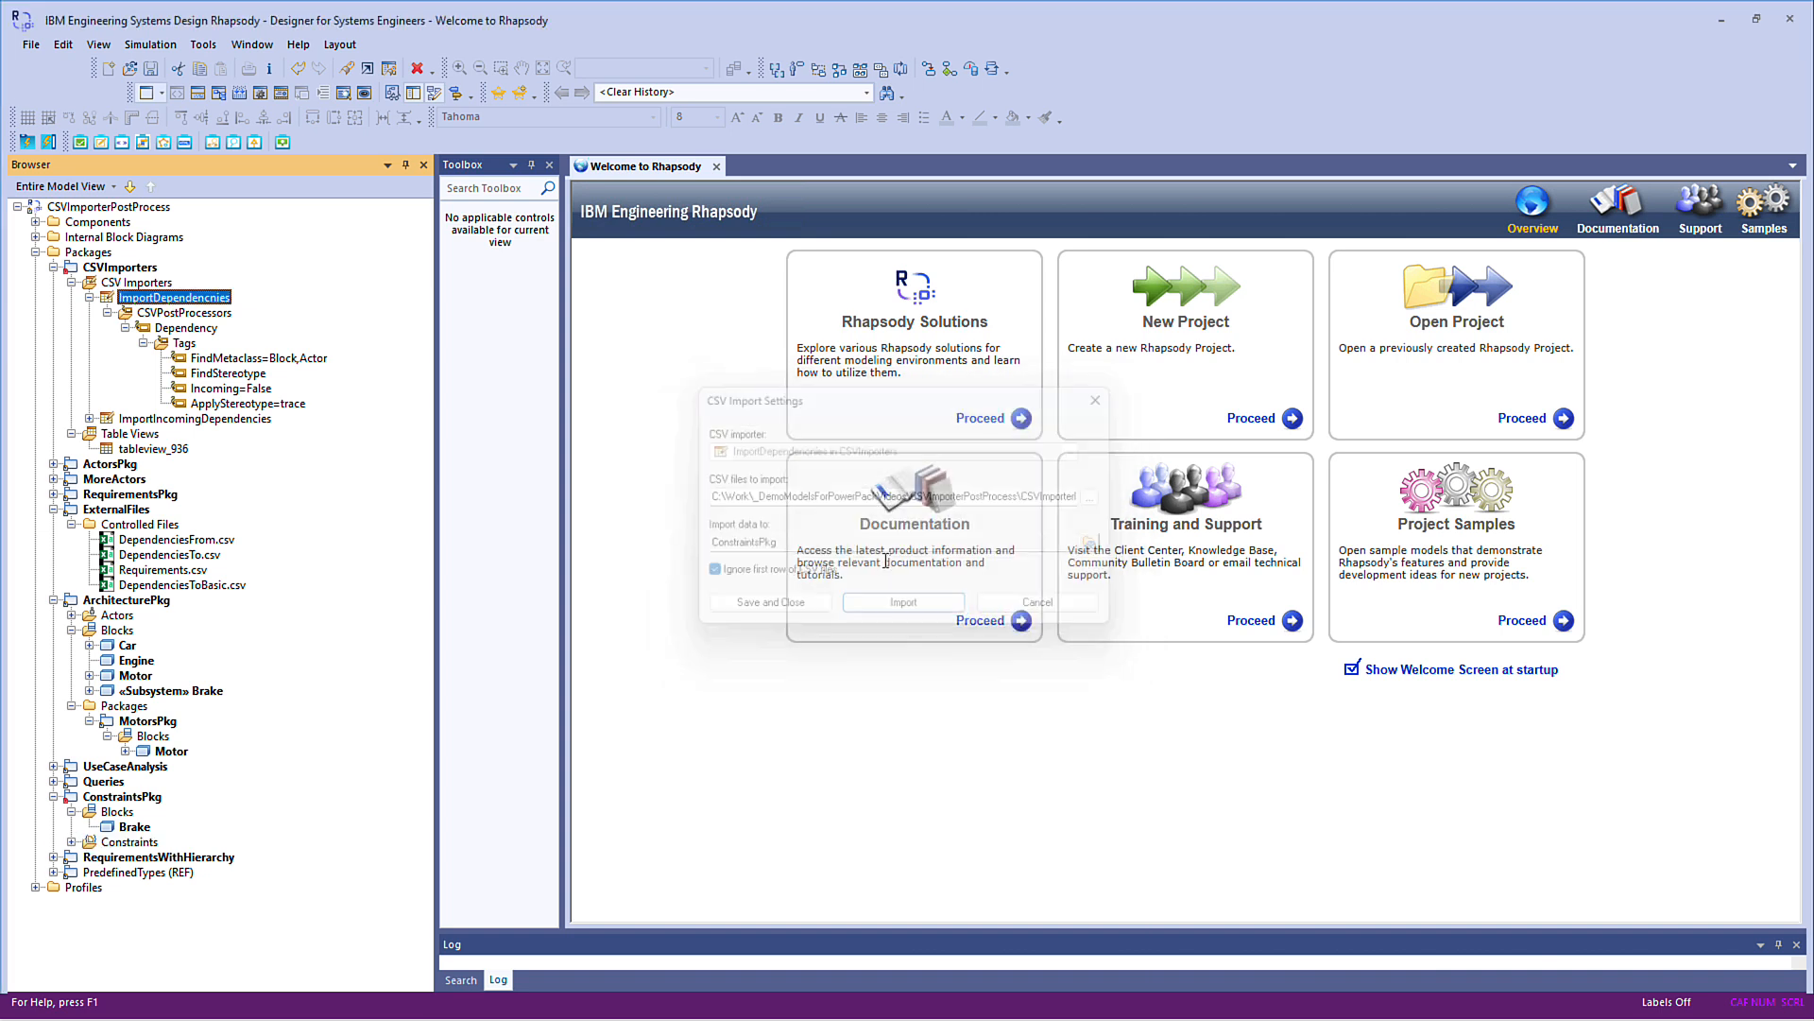
Expand all the imported constraints and navigate from C1's trace dependency to the element it depends on
{"action": "left_click", "coordinate": [146, 846]}
{"action": "key", "text": "KP_Multiply"}
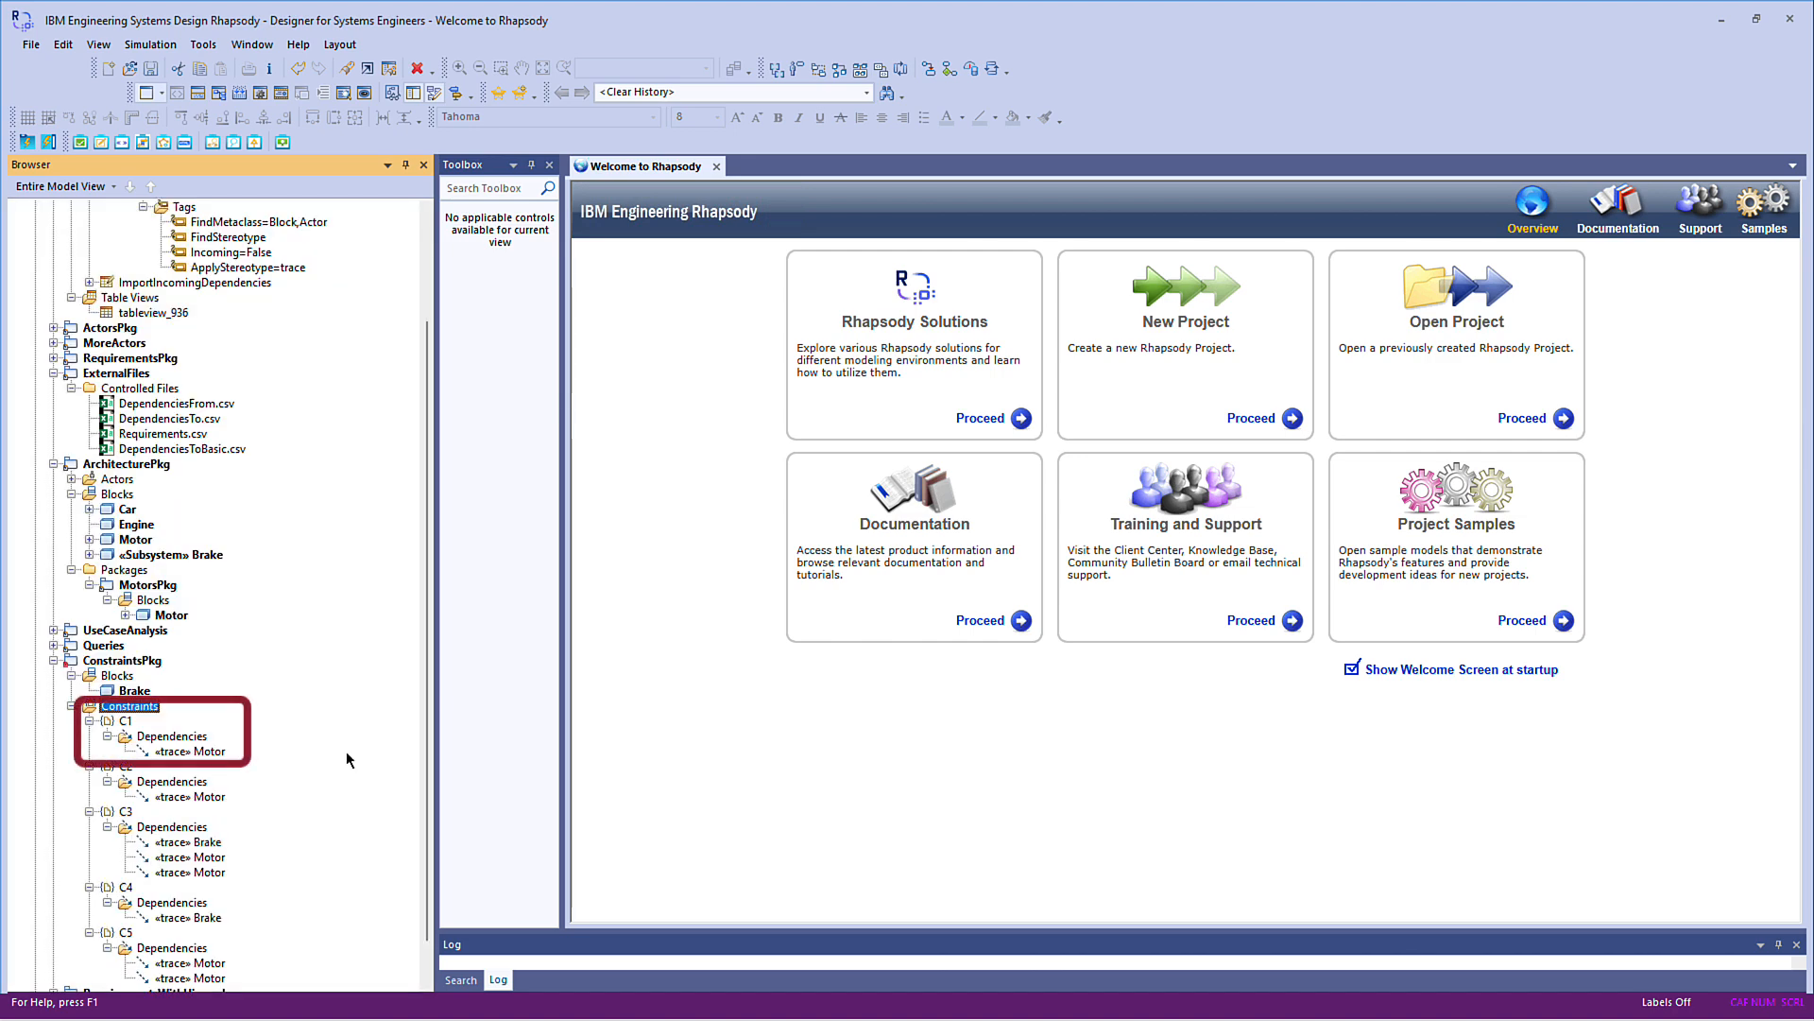
{"action": "right_click", "coordinate": [208, 752]}
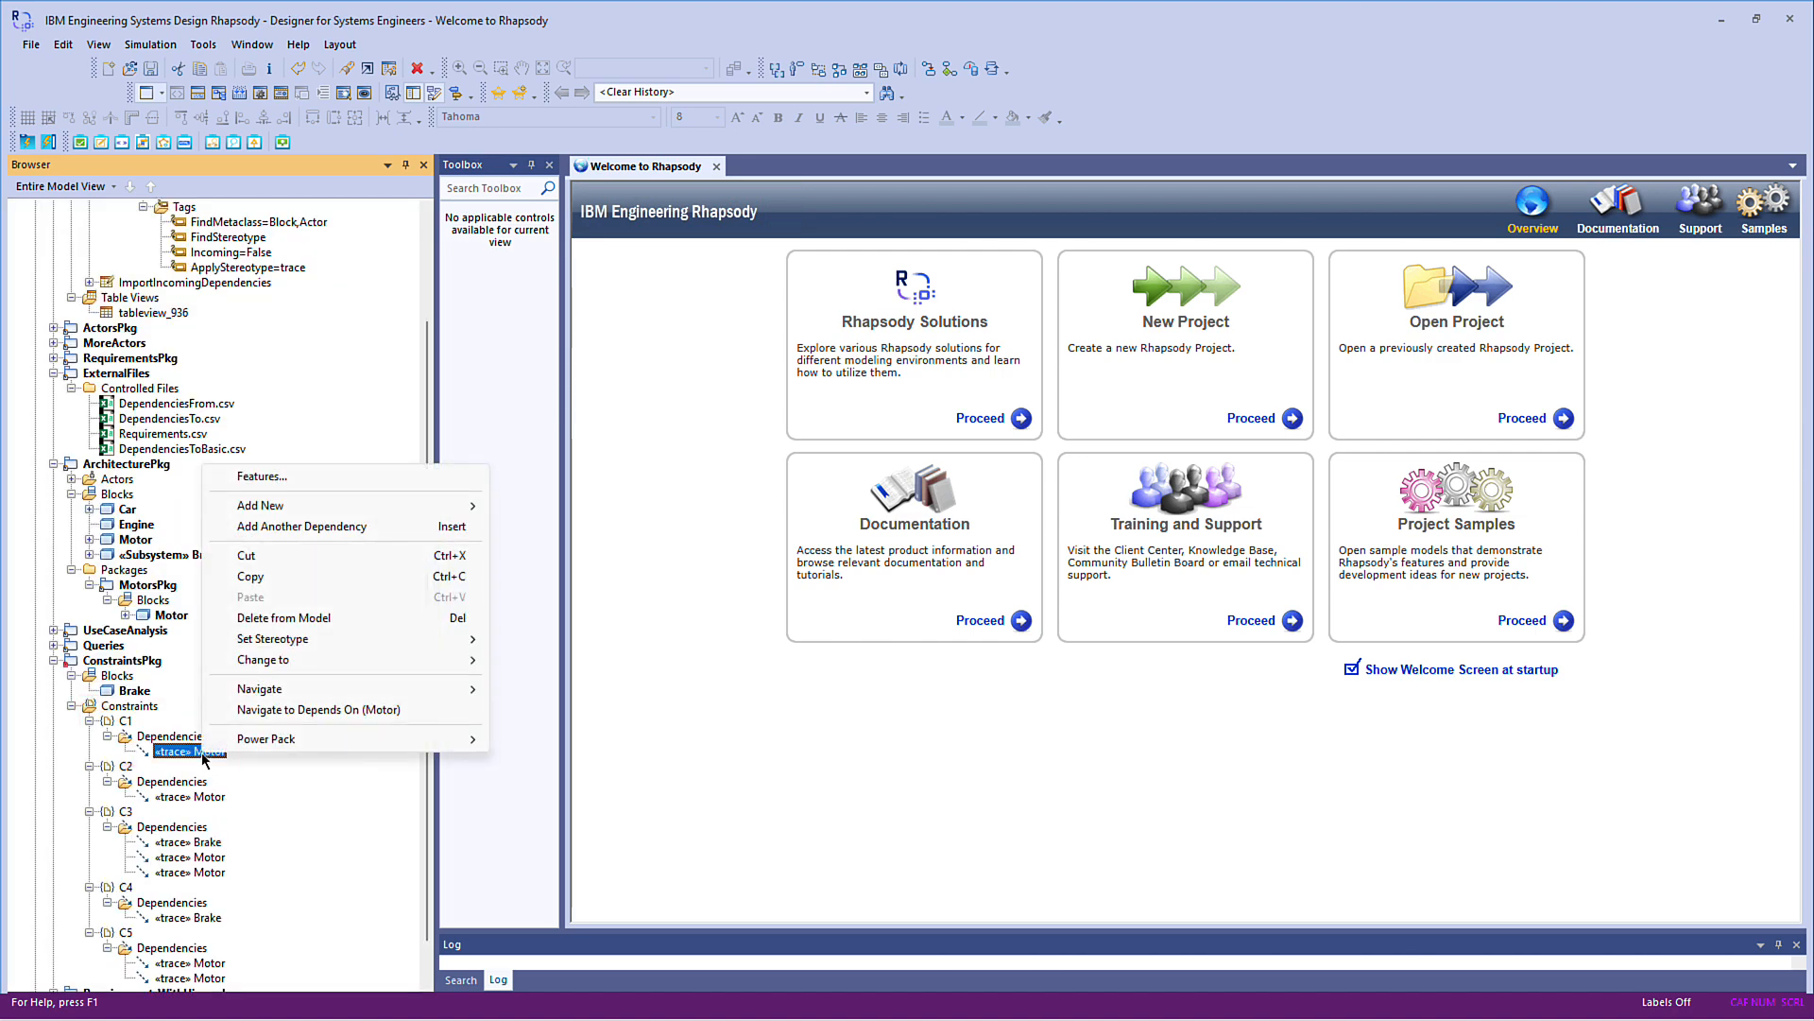
{"action": "left_click", "coordinate": [361, 709]}
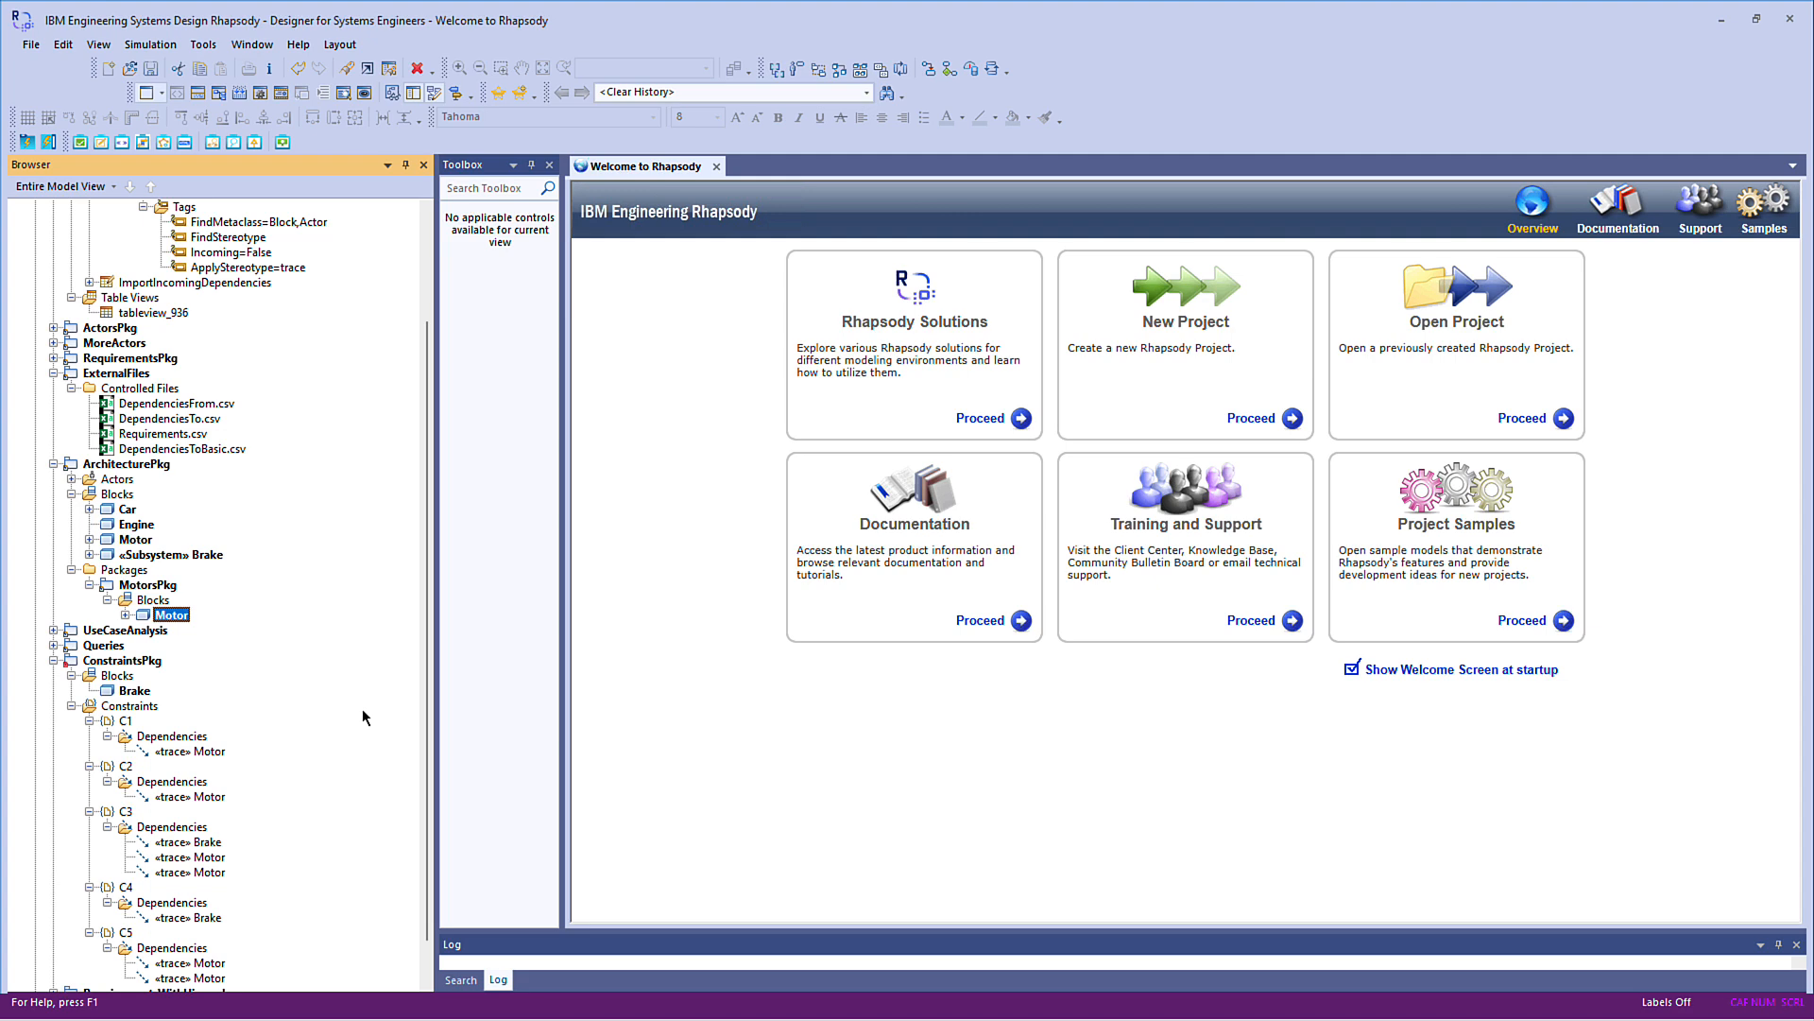
Expand the requirements in RequirementsPkg and the actors and comments in ActorsPkg
{"action": "left_click", "coordinate": [53, 358]}
{"action": "left_click", "coordinate": [71, 374]}
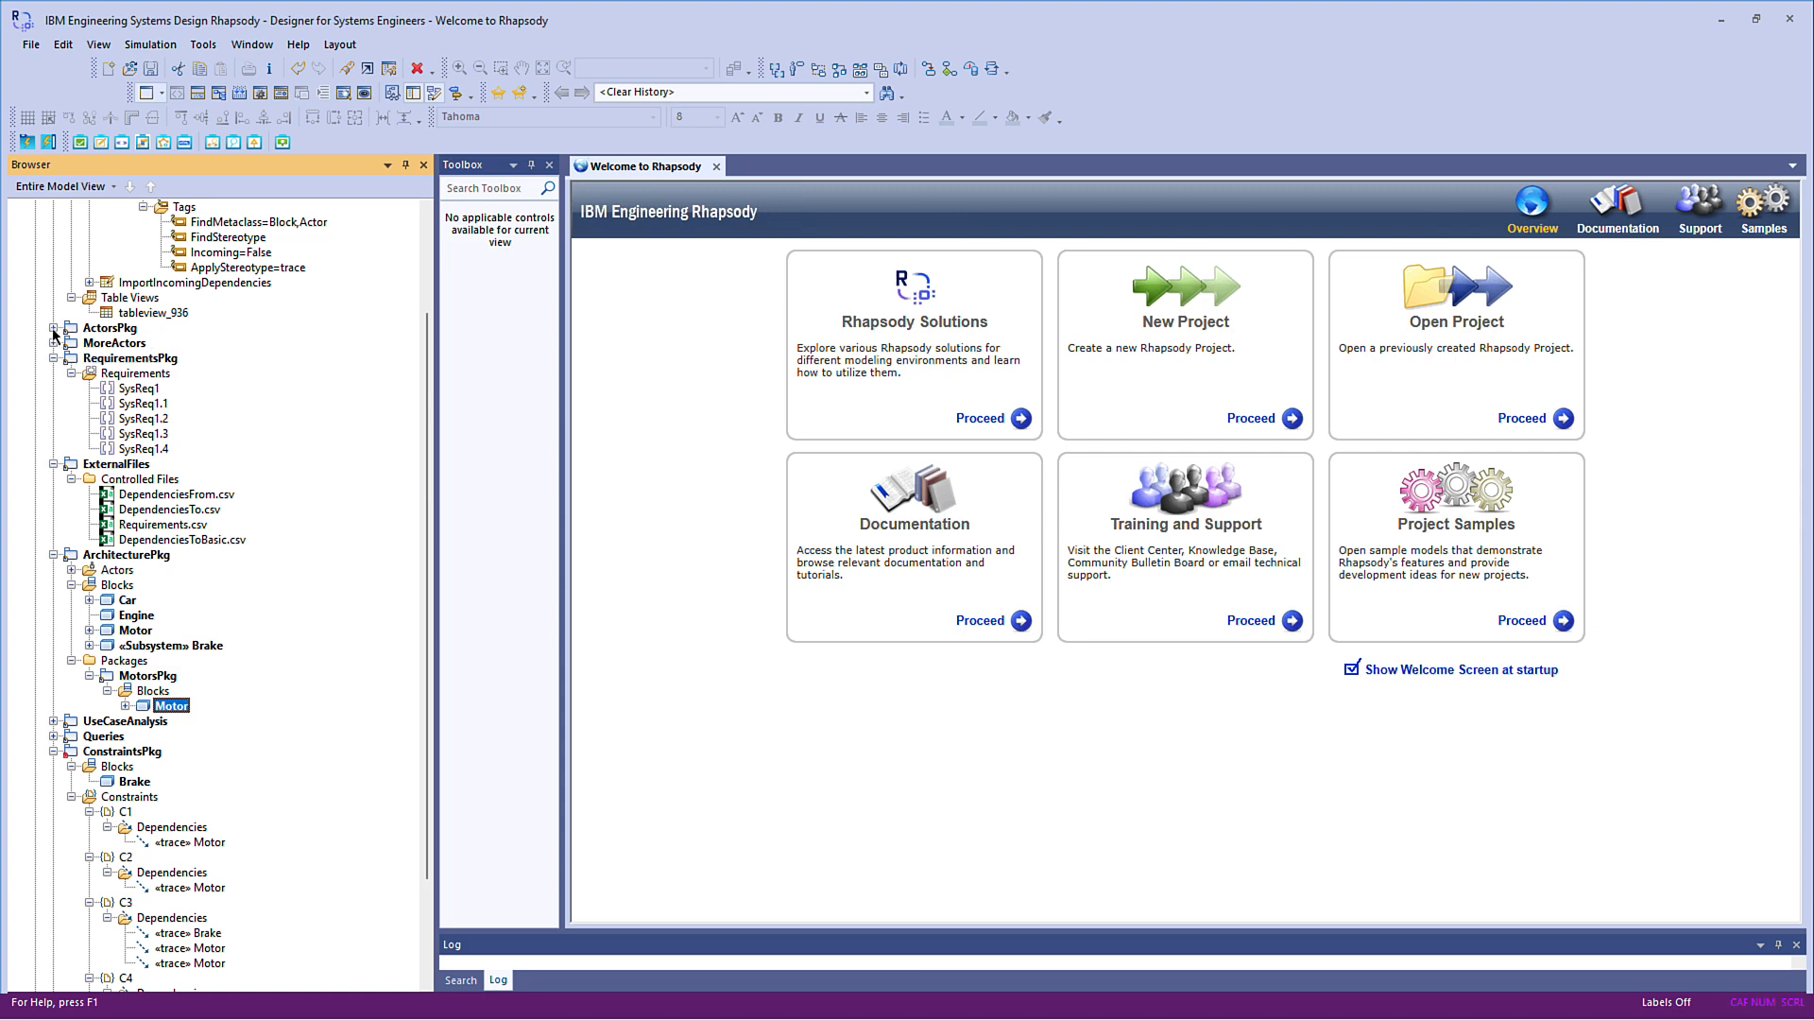
{"action": "left_click", "coordinate": [54, 328]}
{"action": "left_click", "coordinate": [71, 343]}
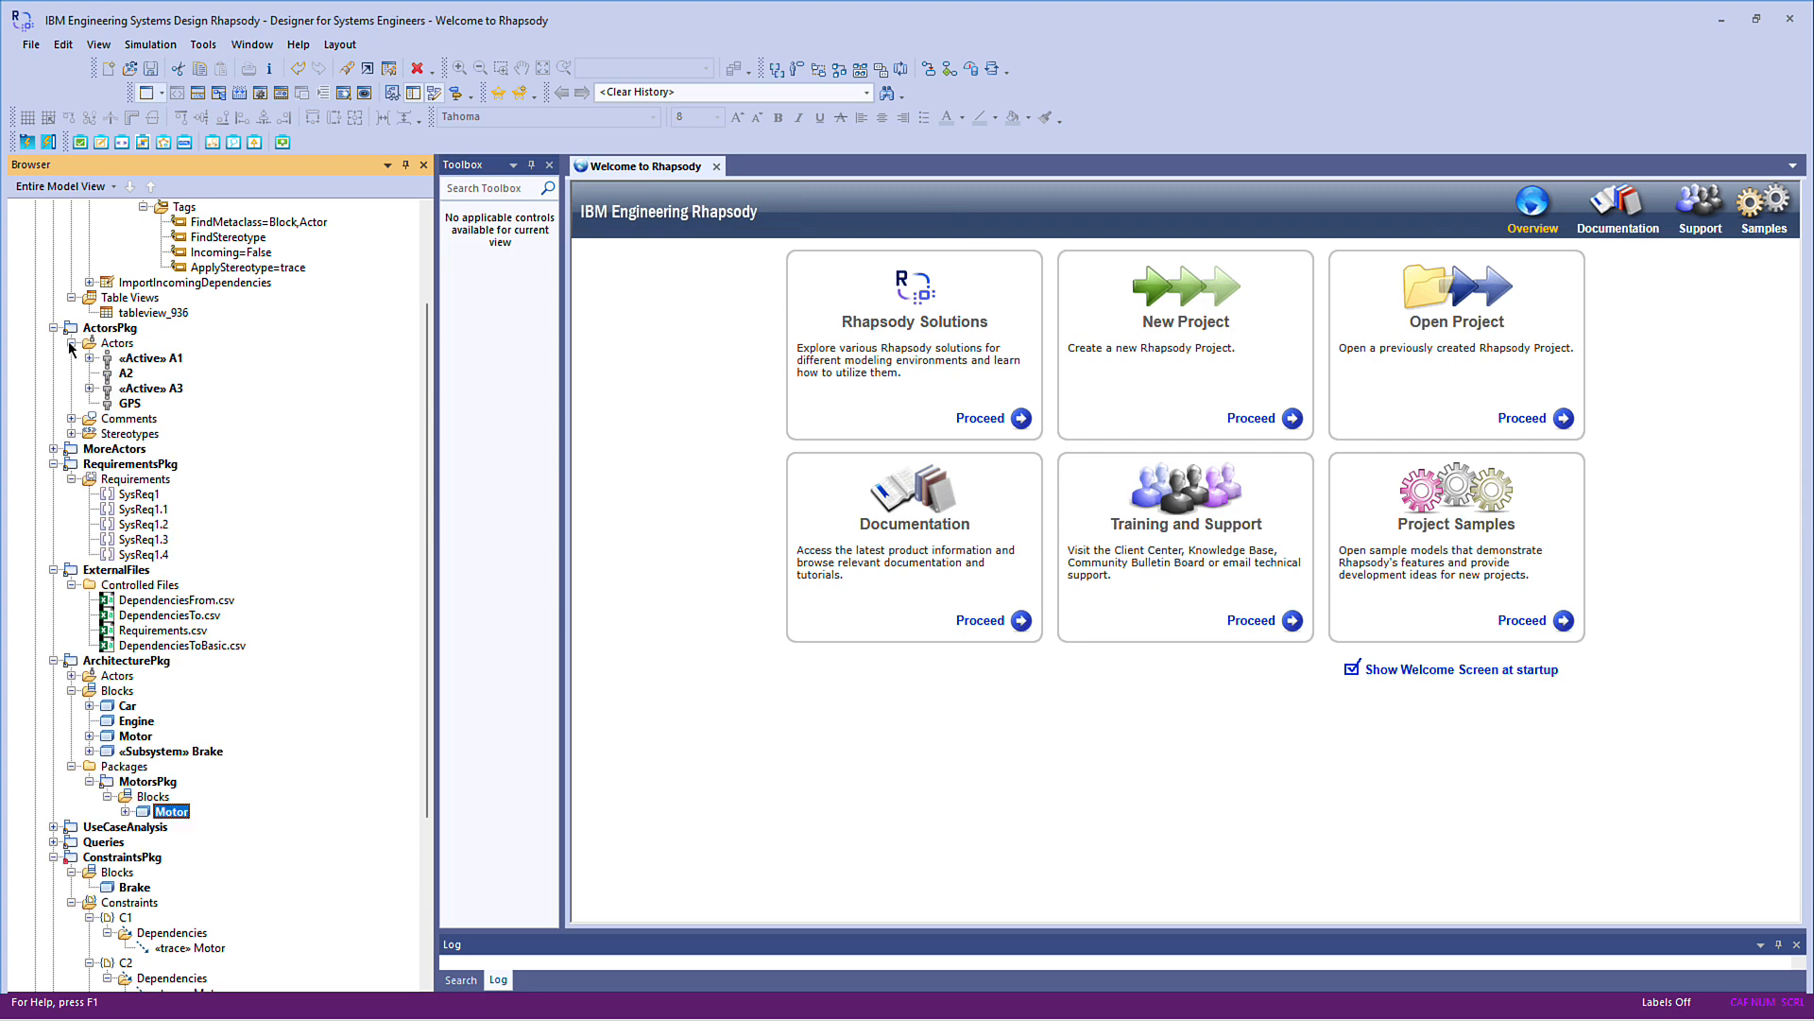
{"action": "left_click", "coordinate": [71, 419]}
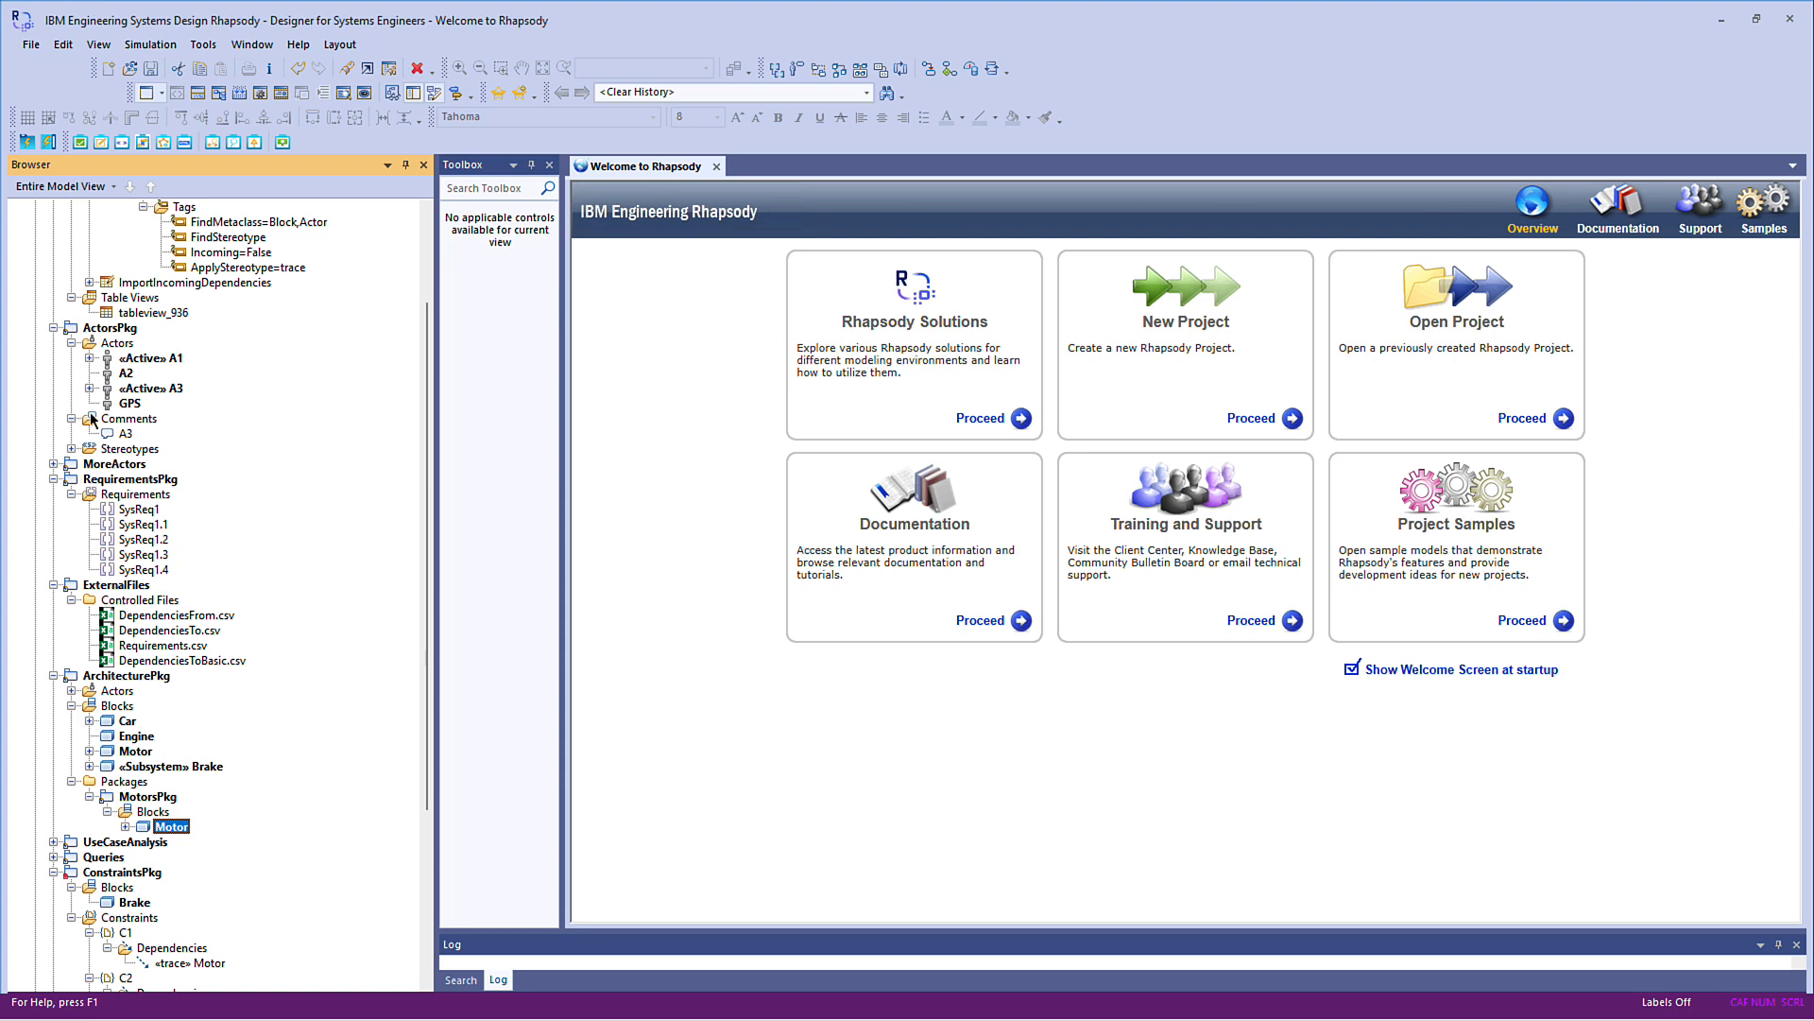
Open DependenciesFrom.csv from the controlled files, examine its names and incoming dependencies, and close it
{"action": "scroll", "coordinate": [428, 282], "scroll_direction": "up", "scroll_amount": 3}
{"action": "left_click", "coordinate": [189, 754]}
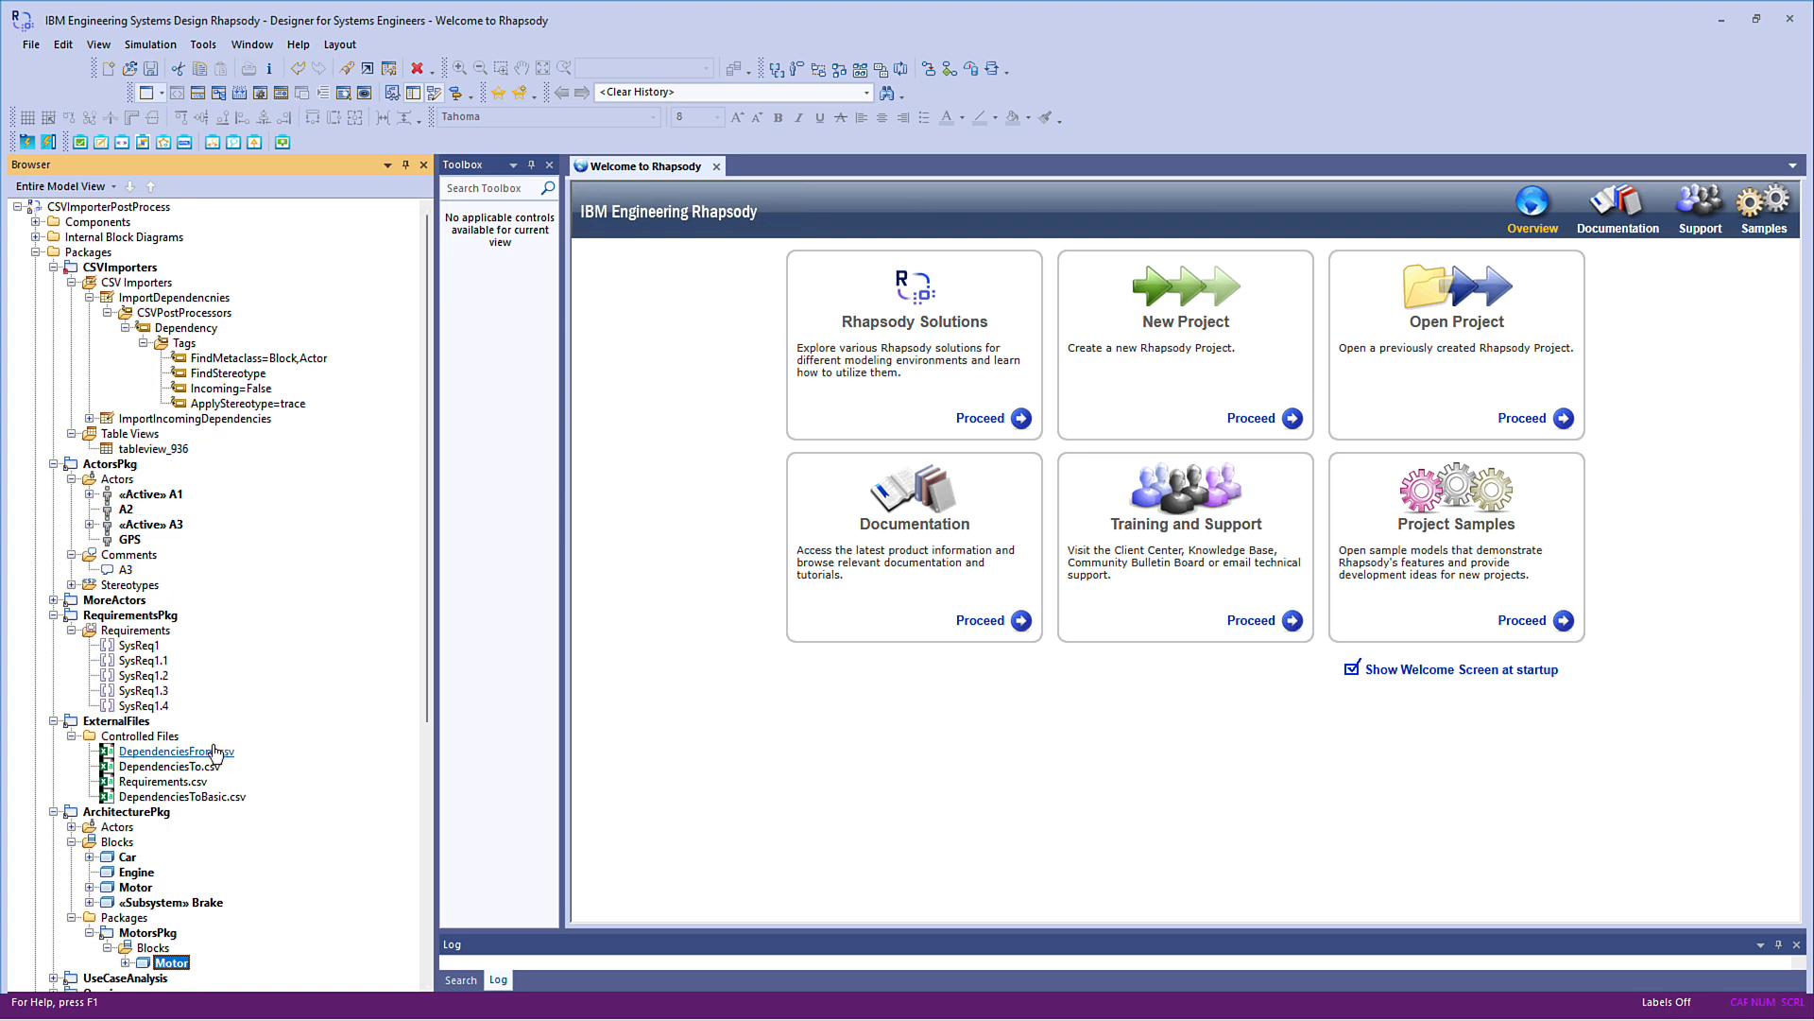
{"action": "double_click", "coordinate": [189, 753]}
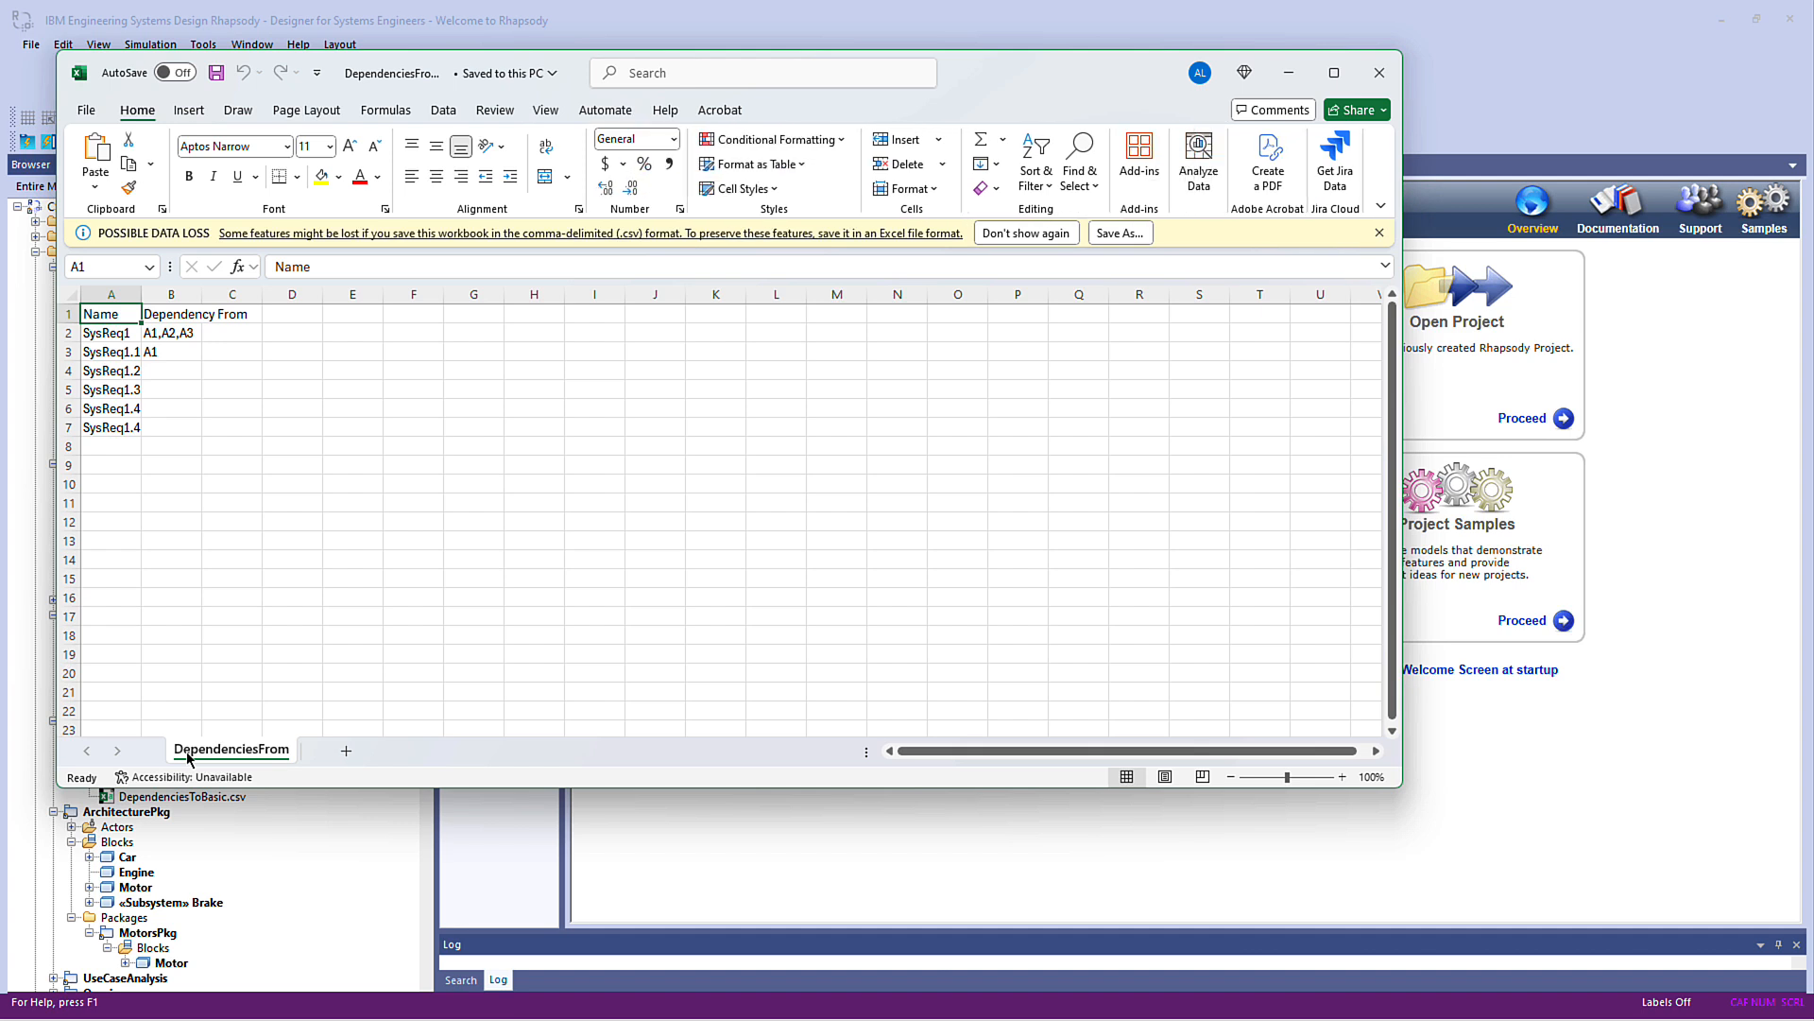
{"action": "left_click", "coordinate": [1392, 75]}
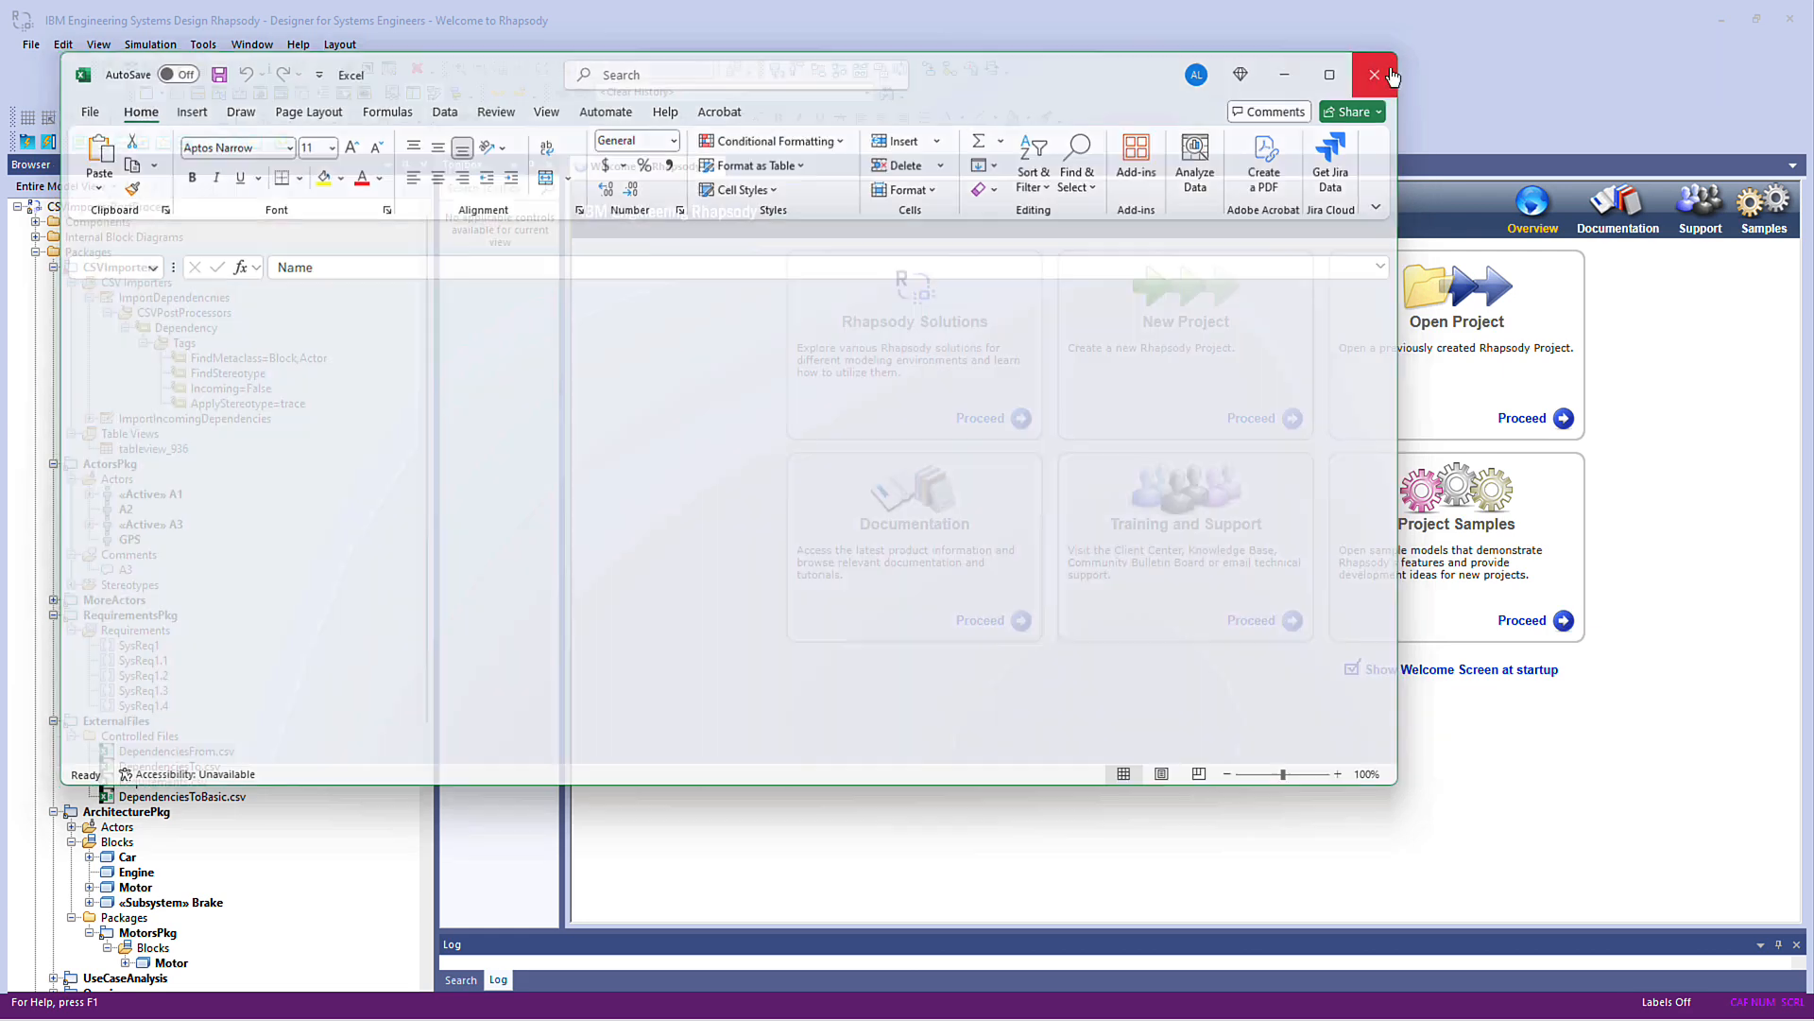
Open the features of the ImportIncomingDependencies importer, review its criteria and columns, and close them
{"action": "right_click", "coordinate": [259, 420]}
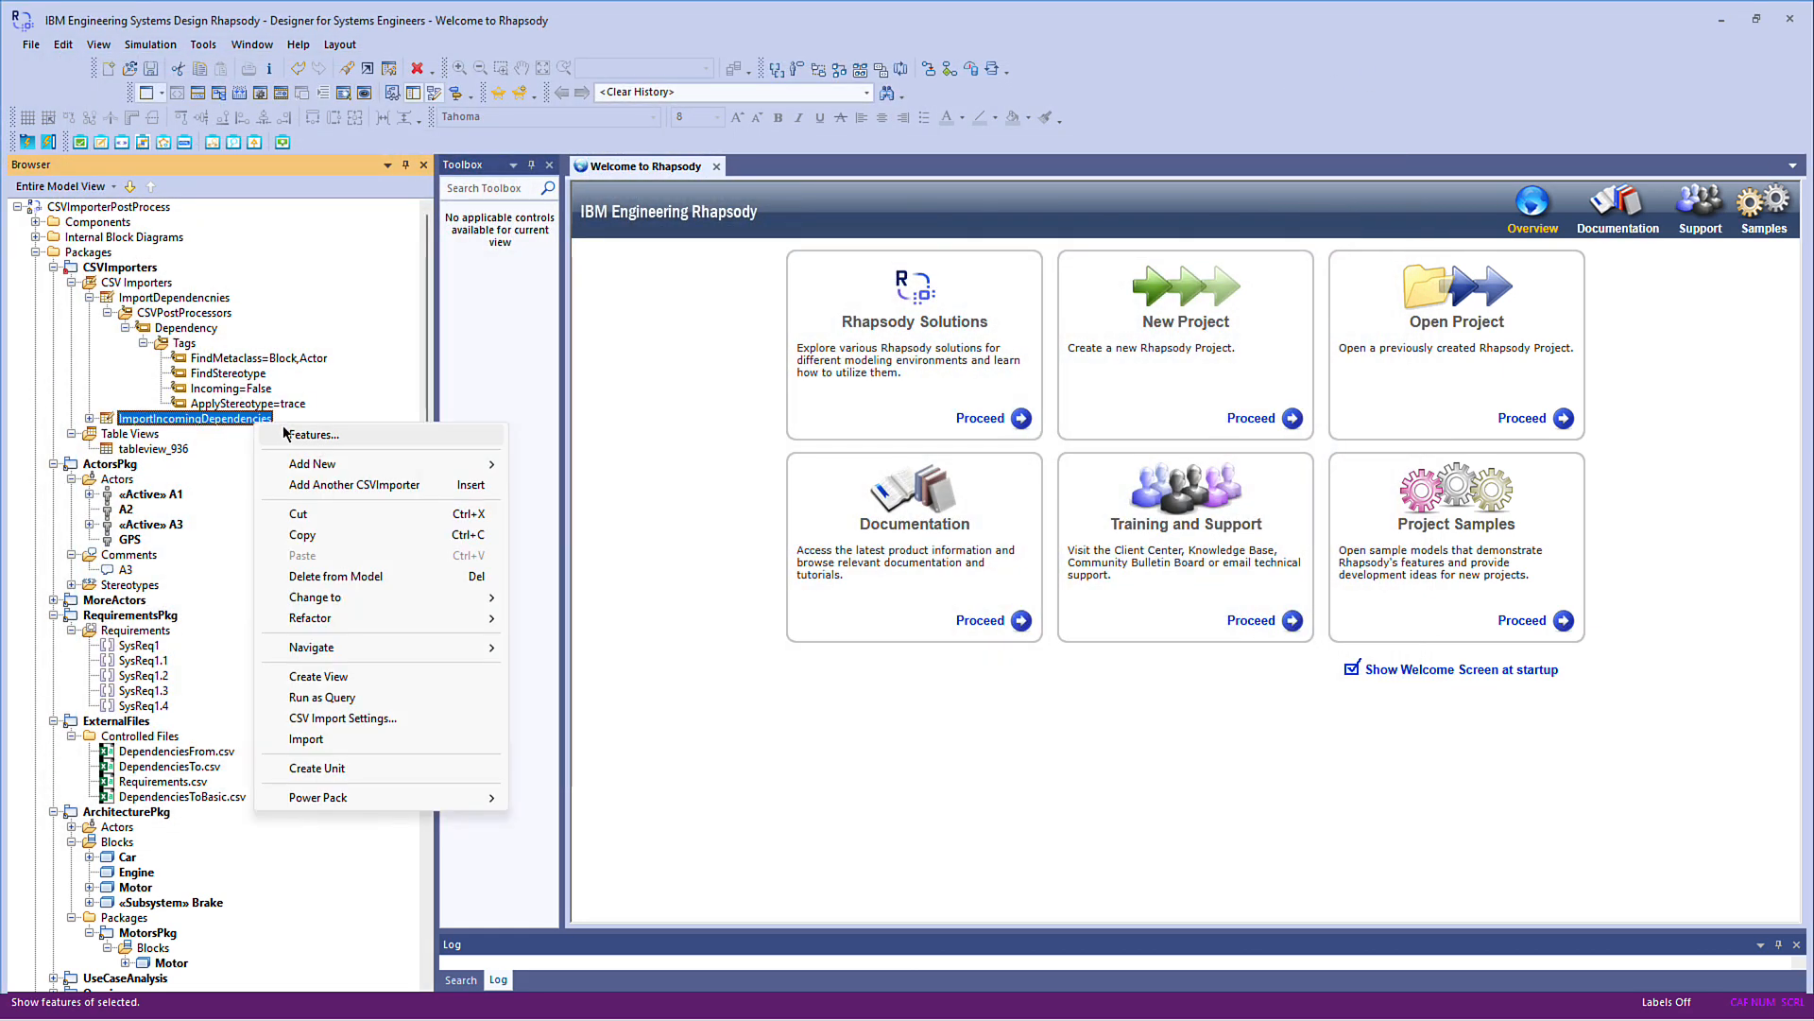
{"action": "left_click", "coordinate": [285, 433]}
{"action": "left_click", "coordinate": [387, 292]}
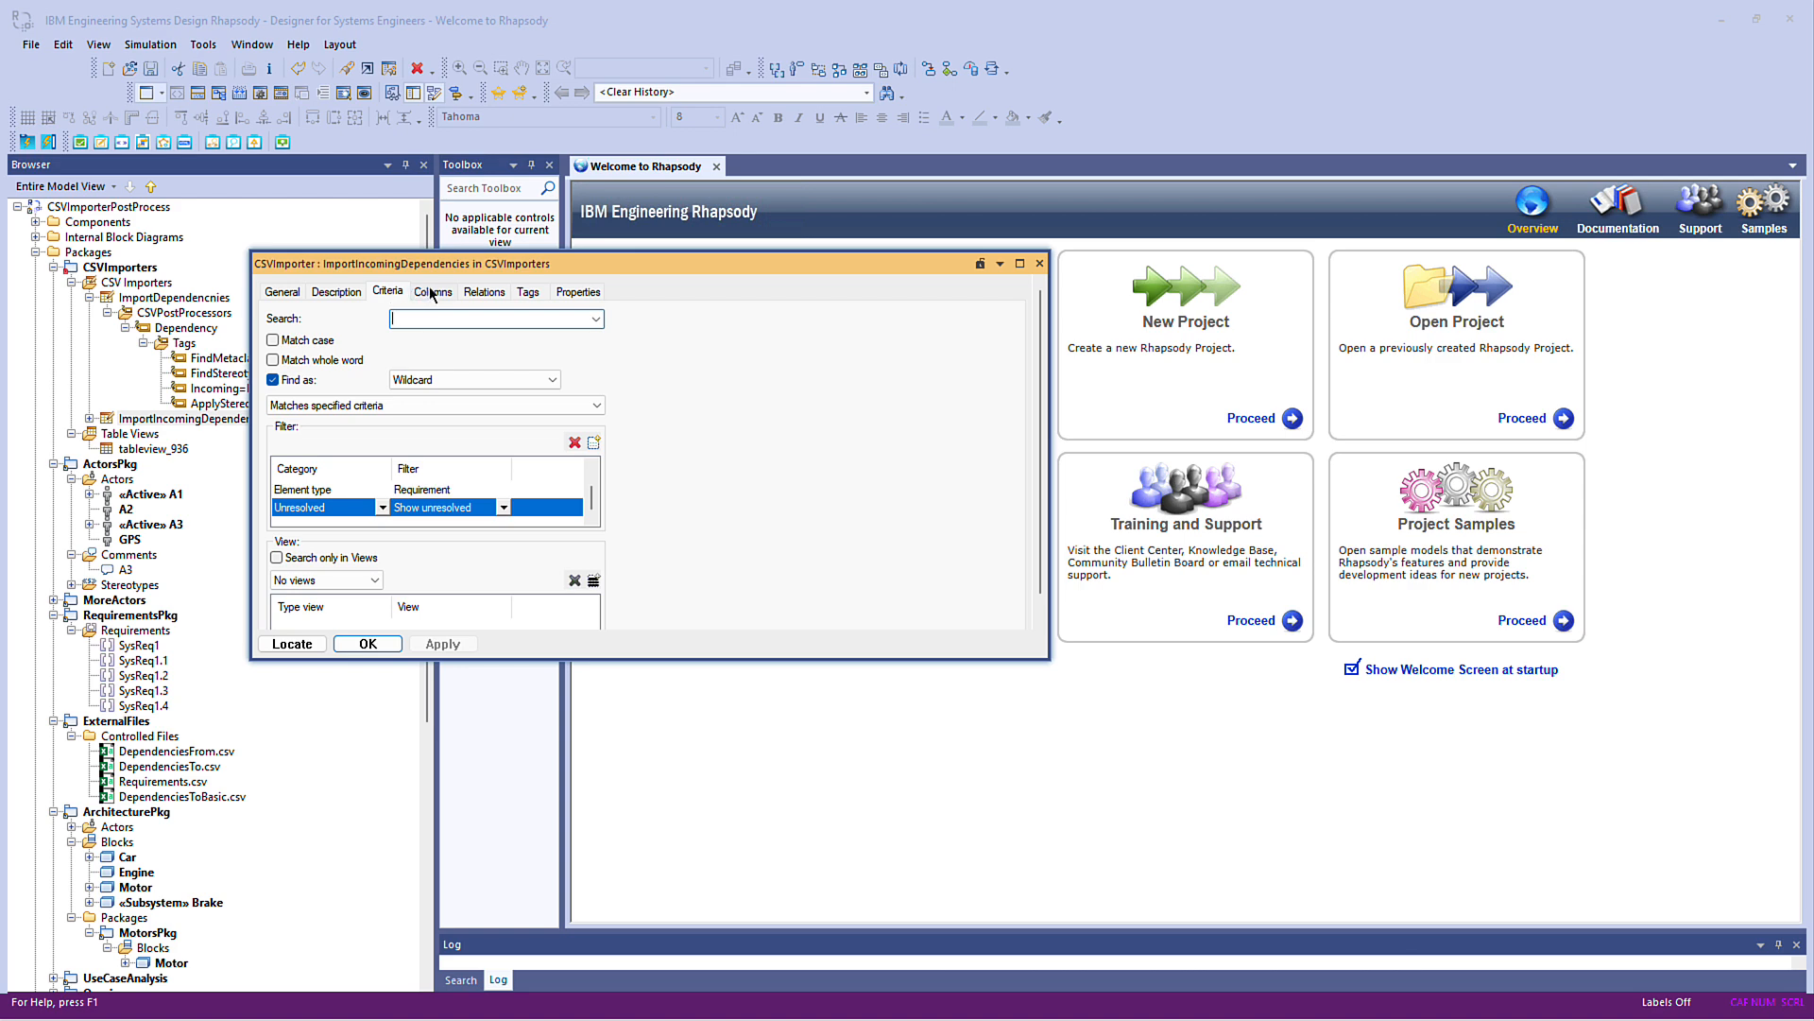
{"action": "left_click", "coordinate": [431, 293]}
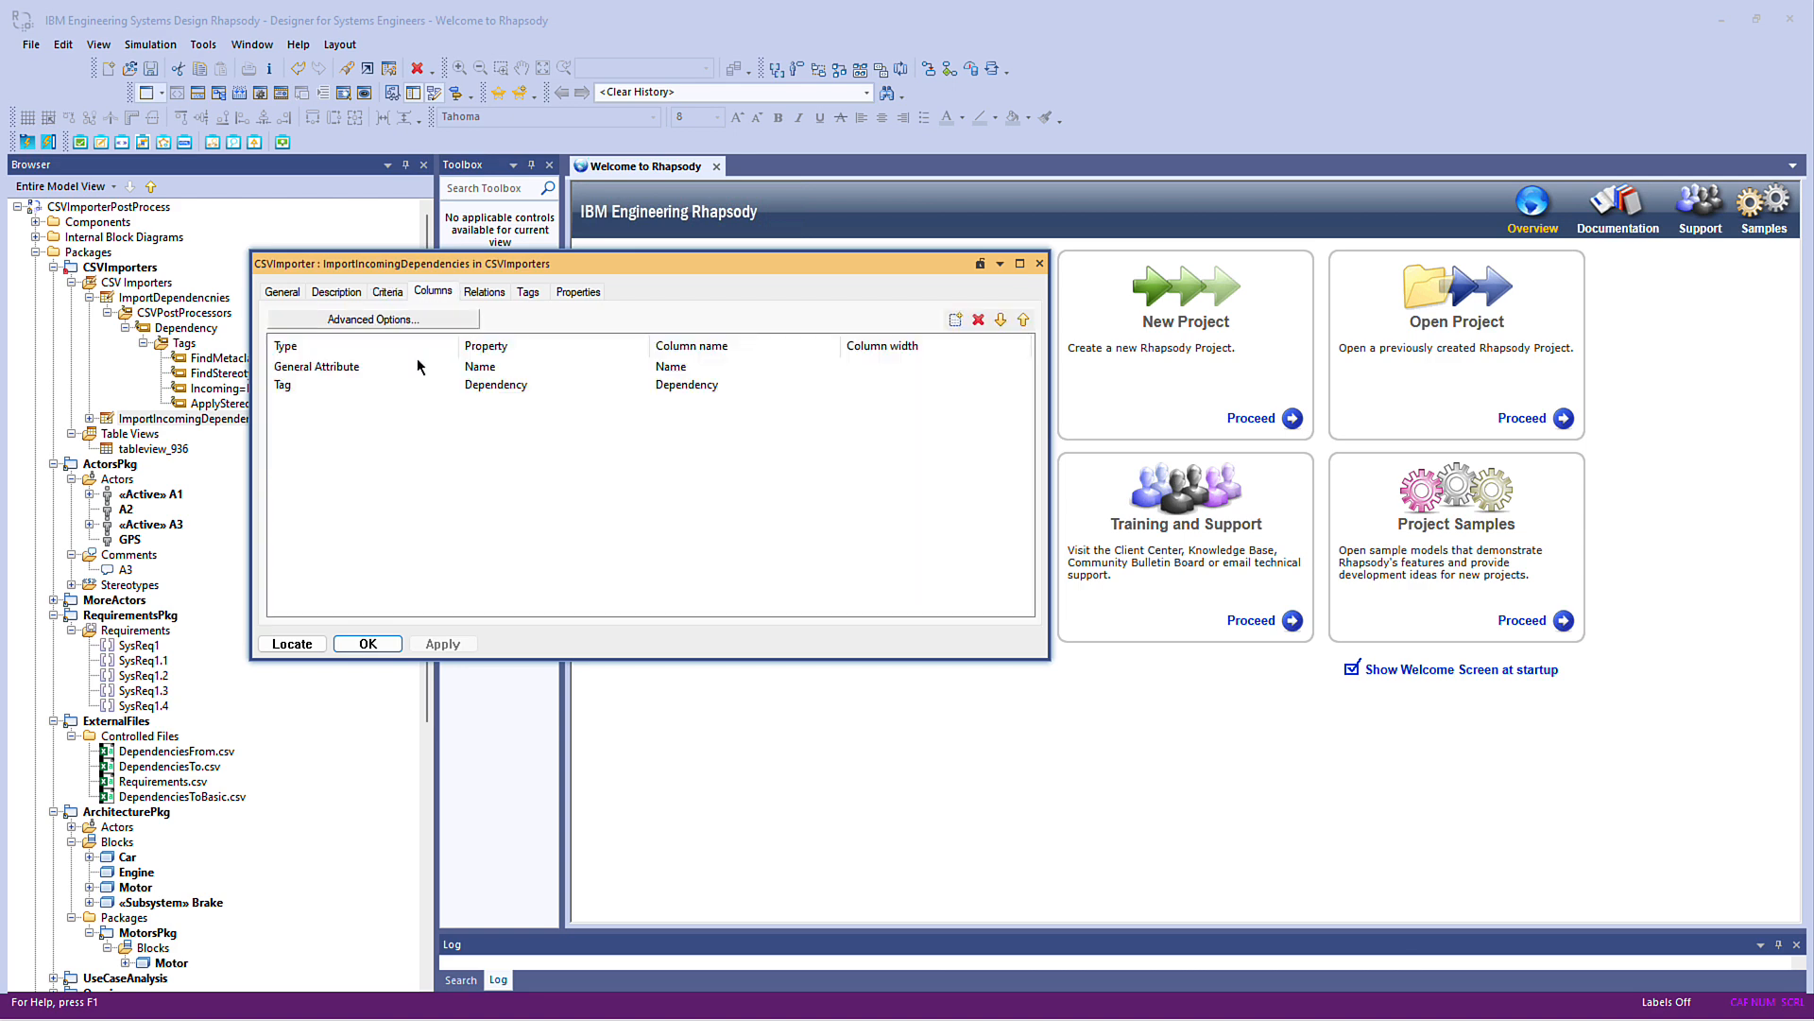
{"action": "left_click", "coordinate": [353, 647]}
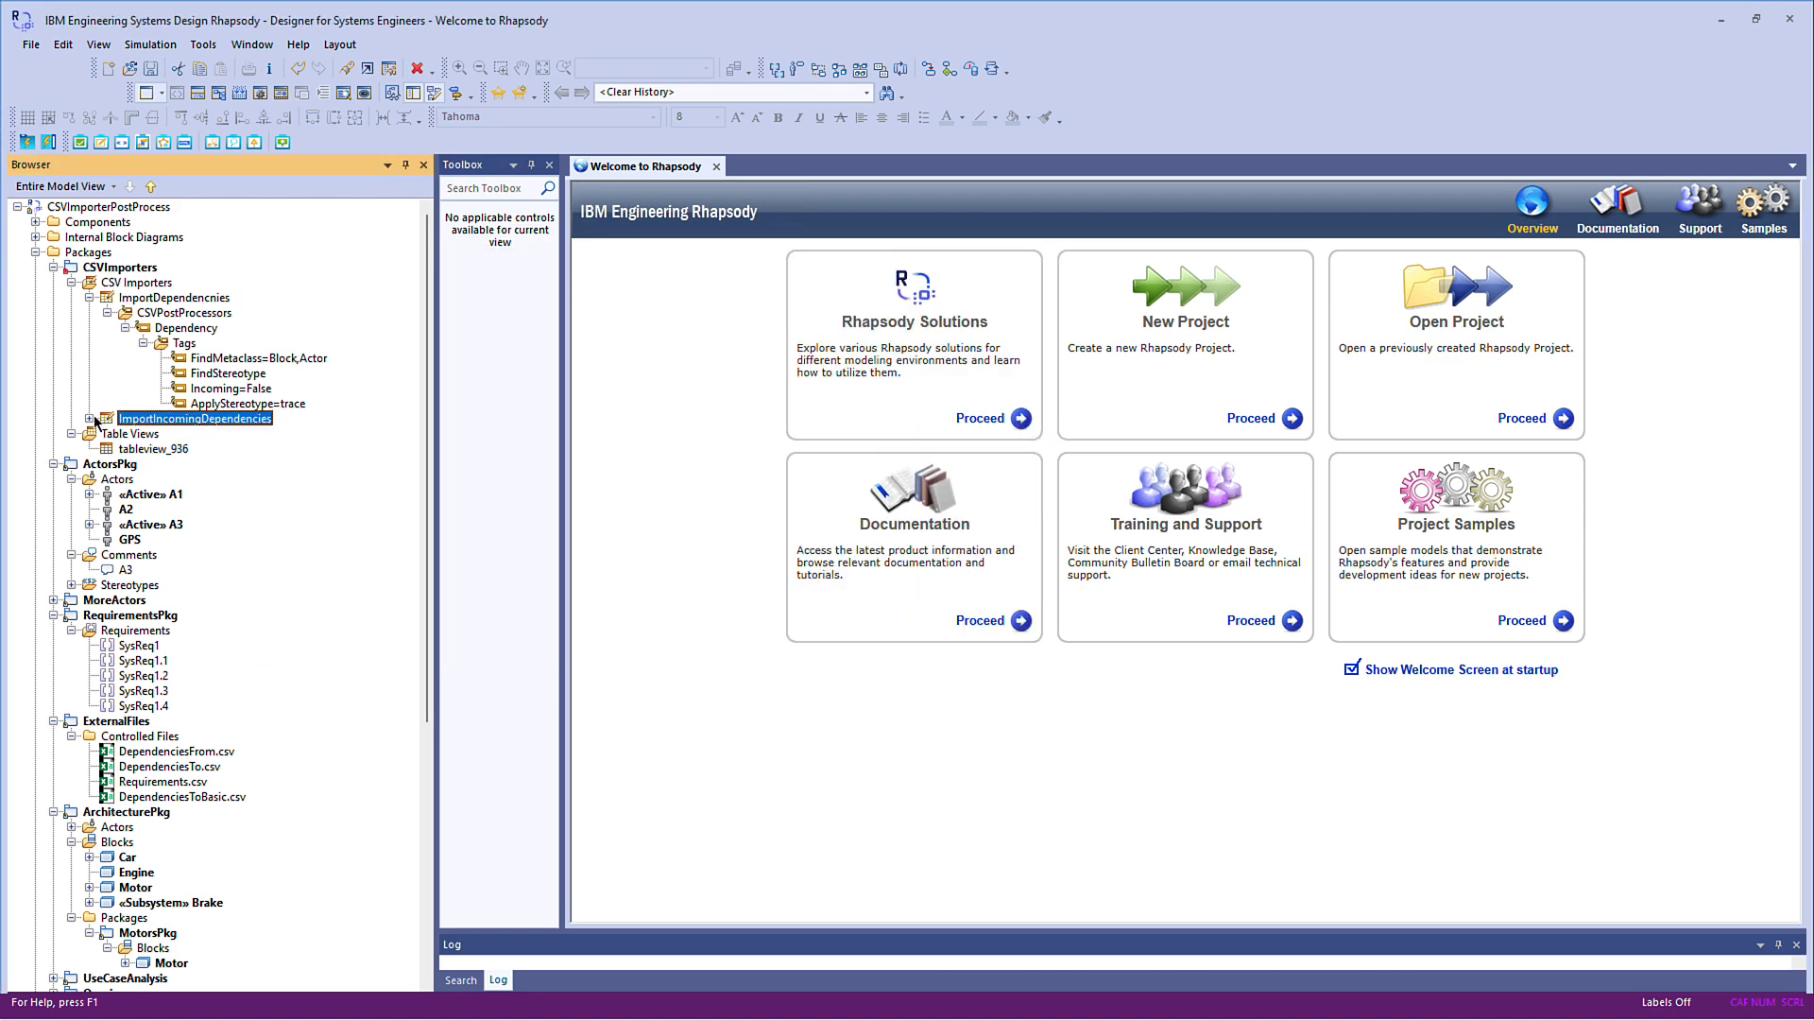
Expand ImportIncomingDependencies down to the tags of its Dependency post processor
{"action": "left_click", "coordinate": [90, 419]}
{"action": "left_click", "coordinate": [108, 433]}
{"action": "left_click", "coordinate": [125, 449]}
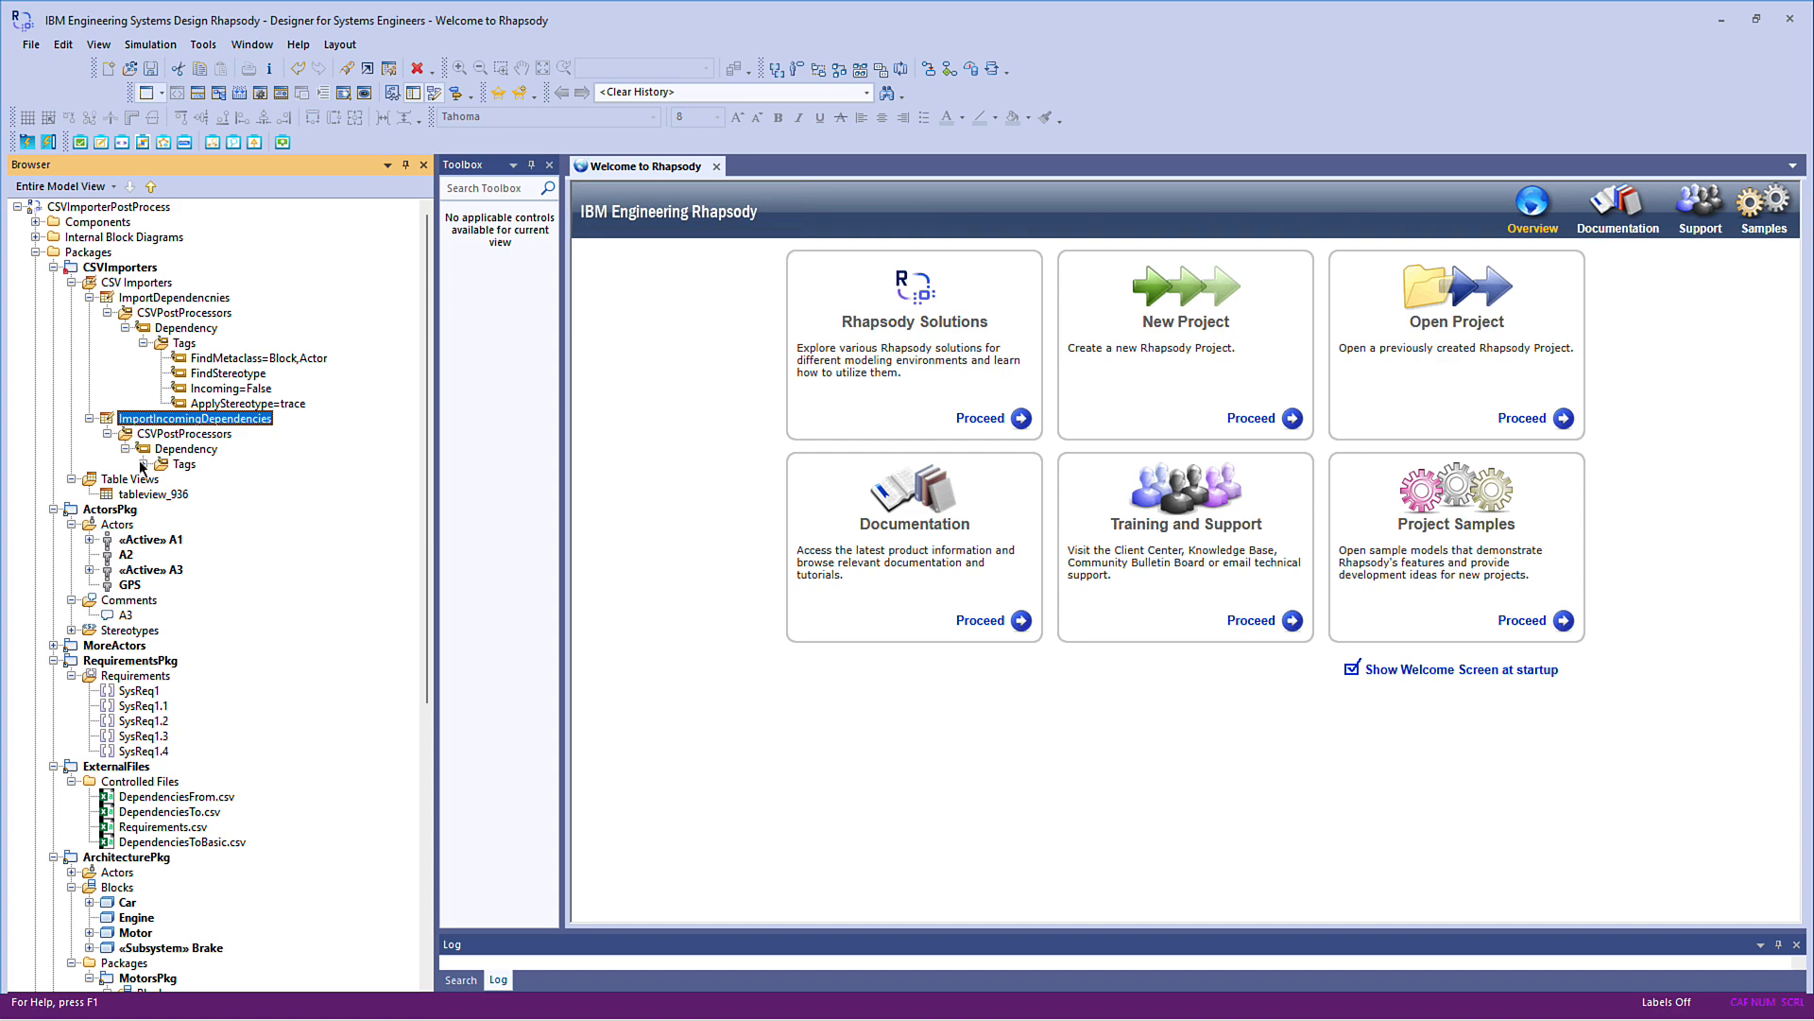
{"action": "left_click", "coordinate": [143, 464]}
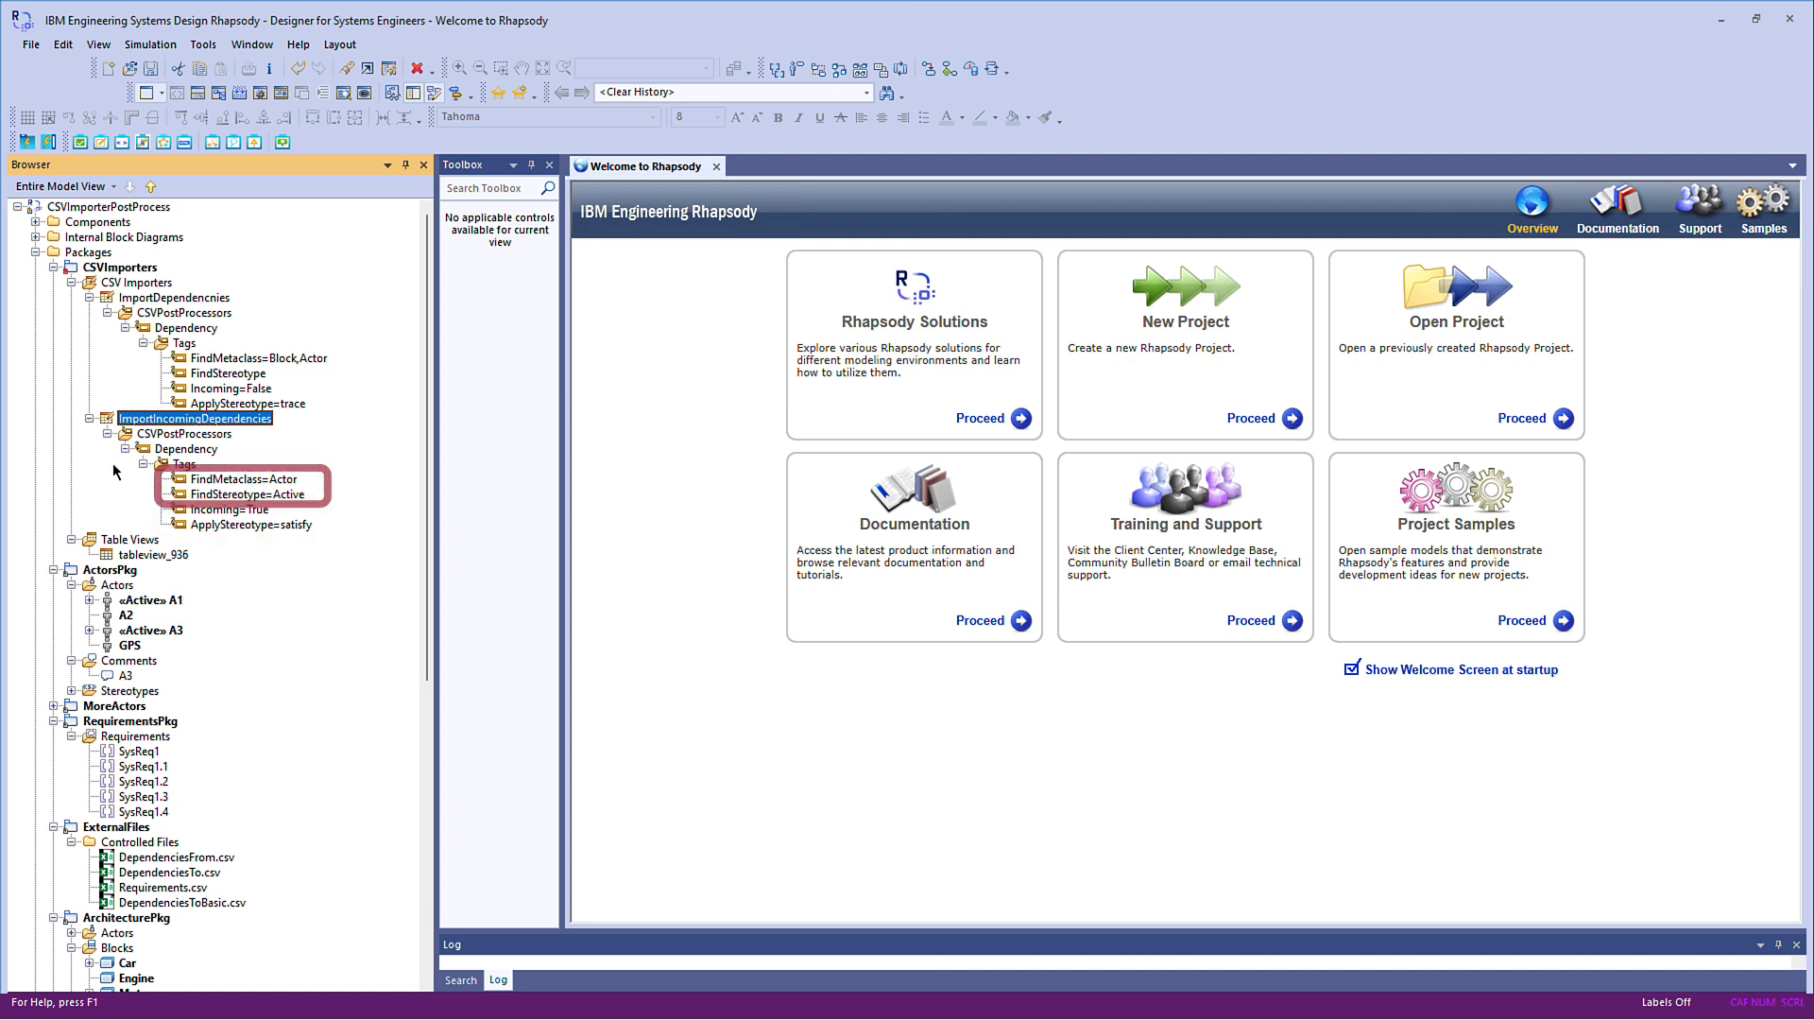
Run the ImportIncomingDependencies import and expand the satisfactions of actors A1 and A3
{"action": "right_click", "coordinate": [235, 424]}
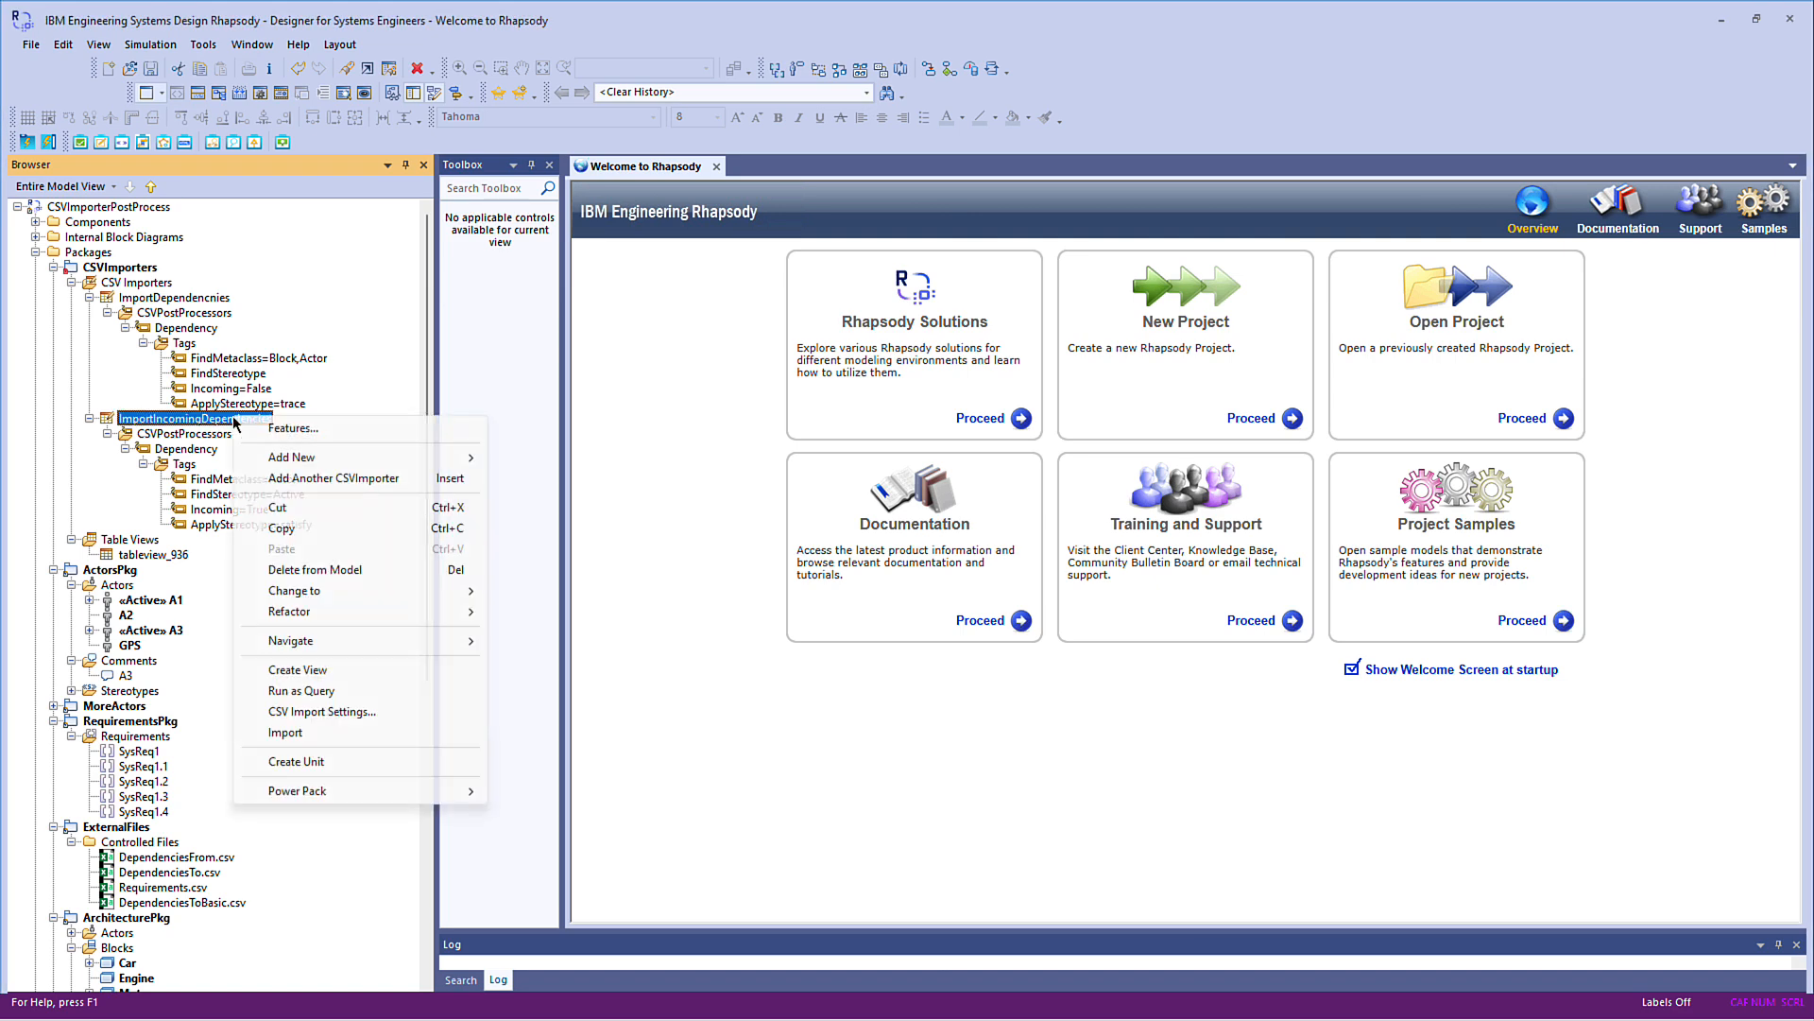
{"action": "left_click", "coordinate": [284, 737]}
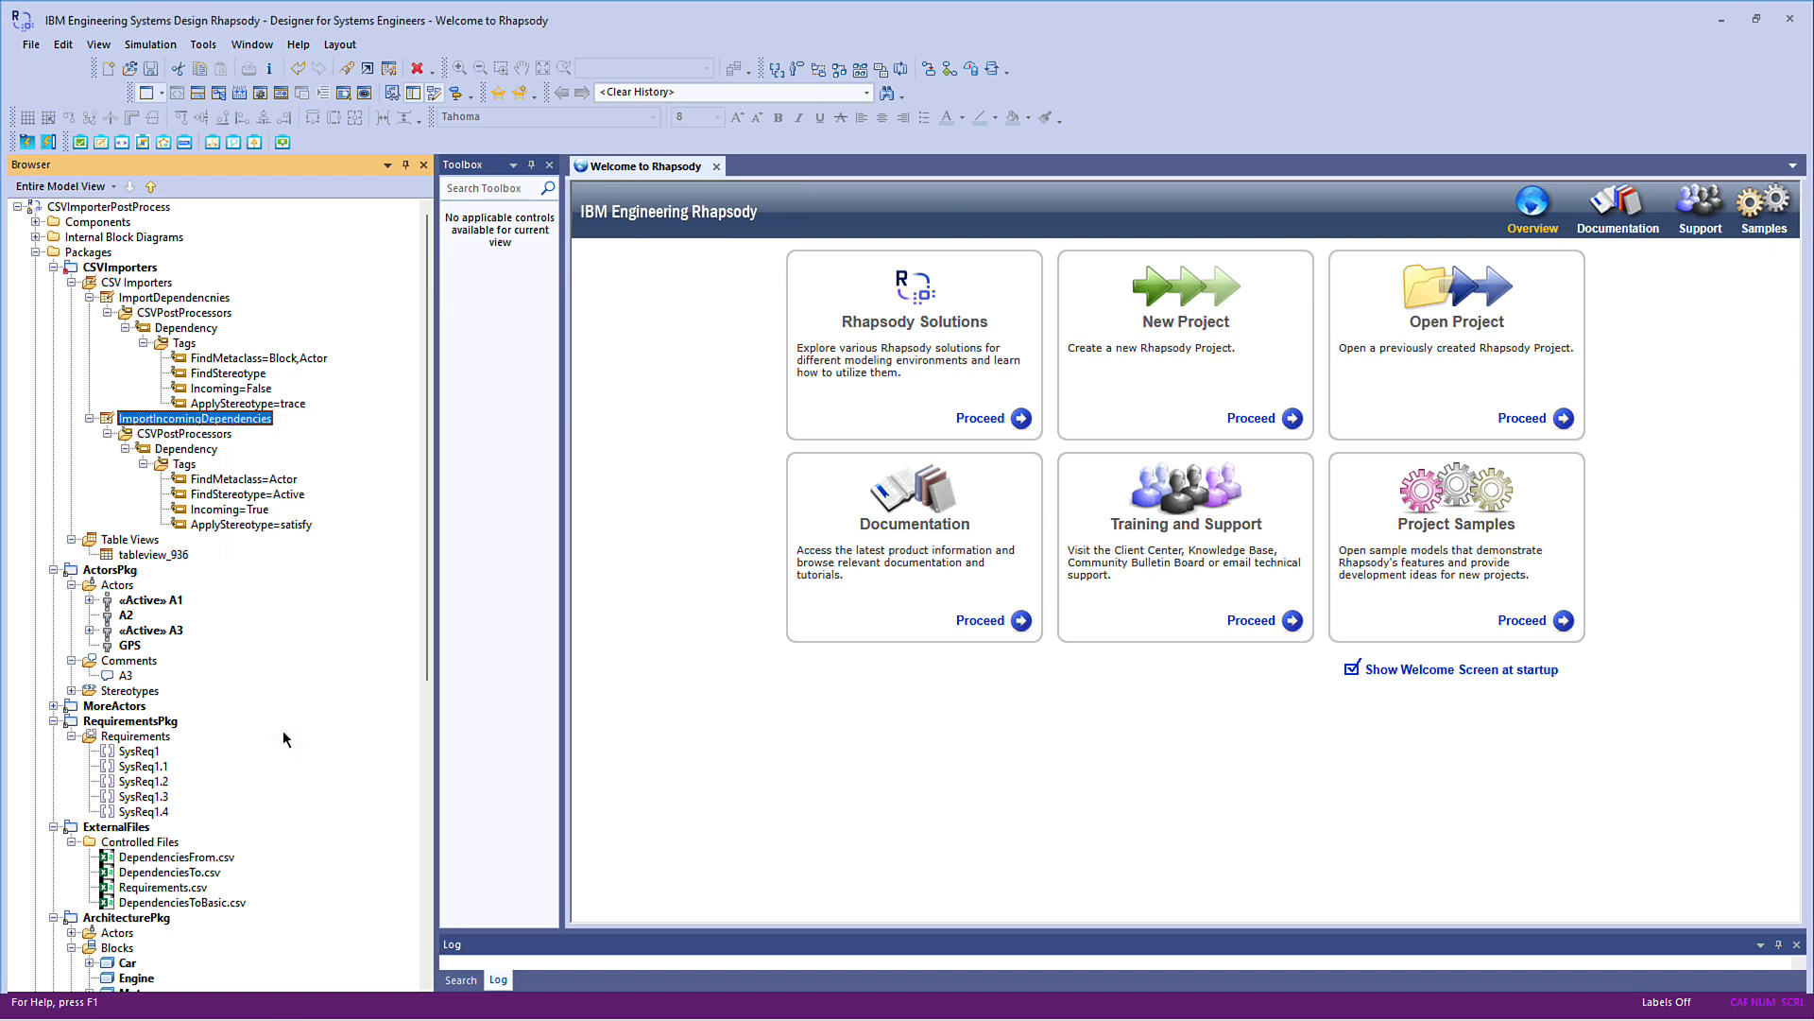
{"action": "left_click", "coordinate": [89, 599]}
{"action": "left_click", "coordinate": [106, 614]}
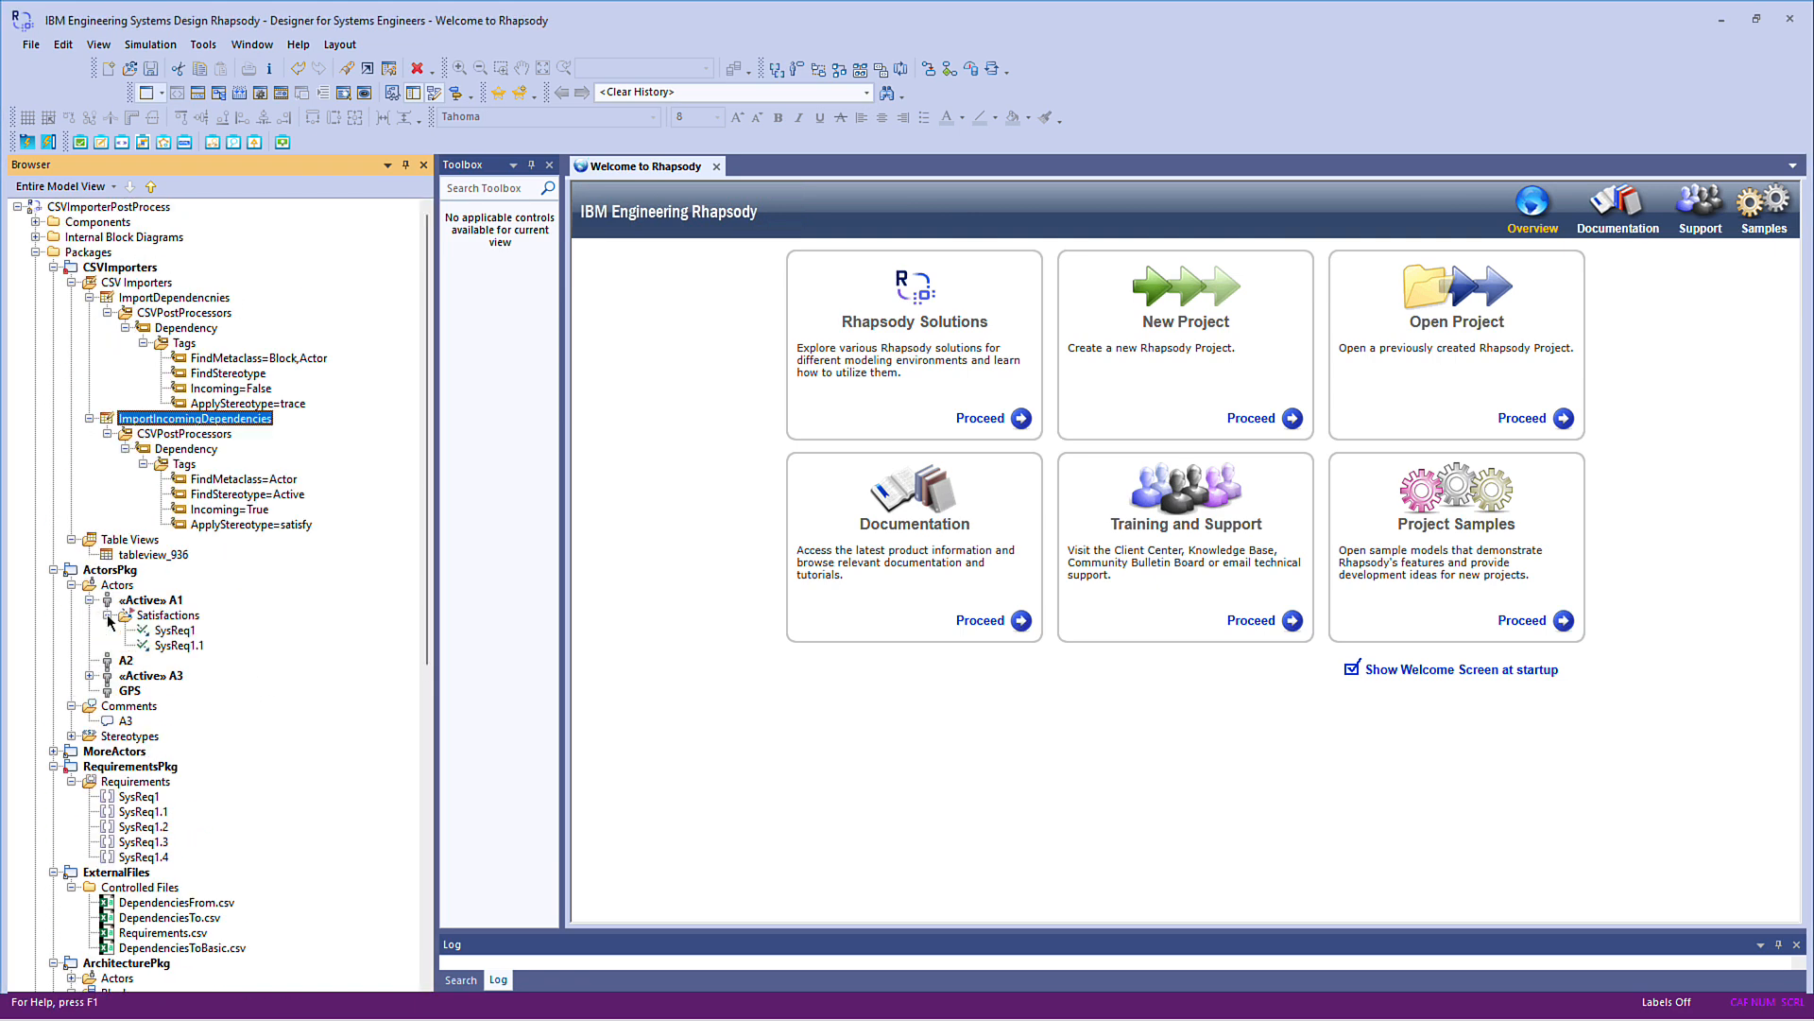
{"action": "left_click", "coordinate": [89, 676]}
{"action": "left_click", "coordinate": [107, 690]}
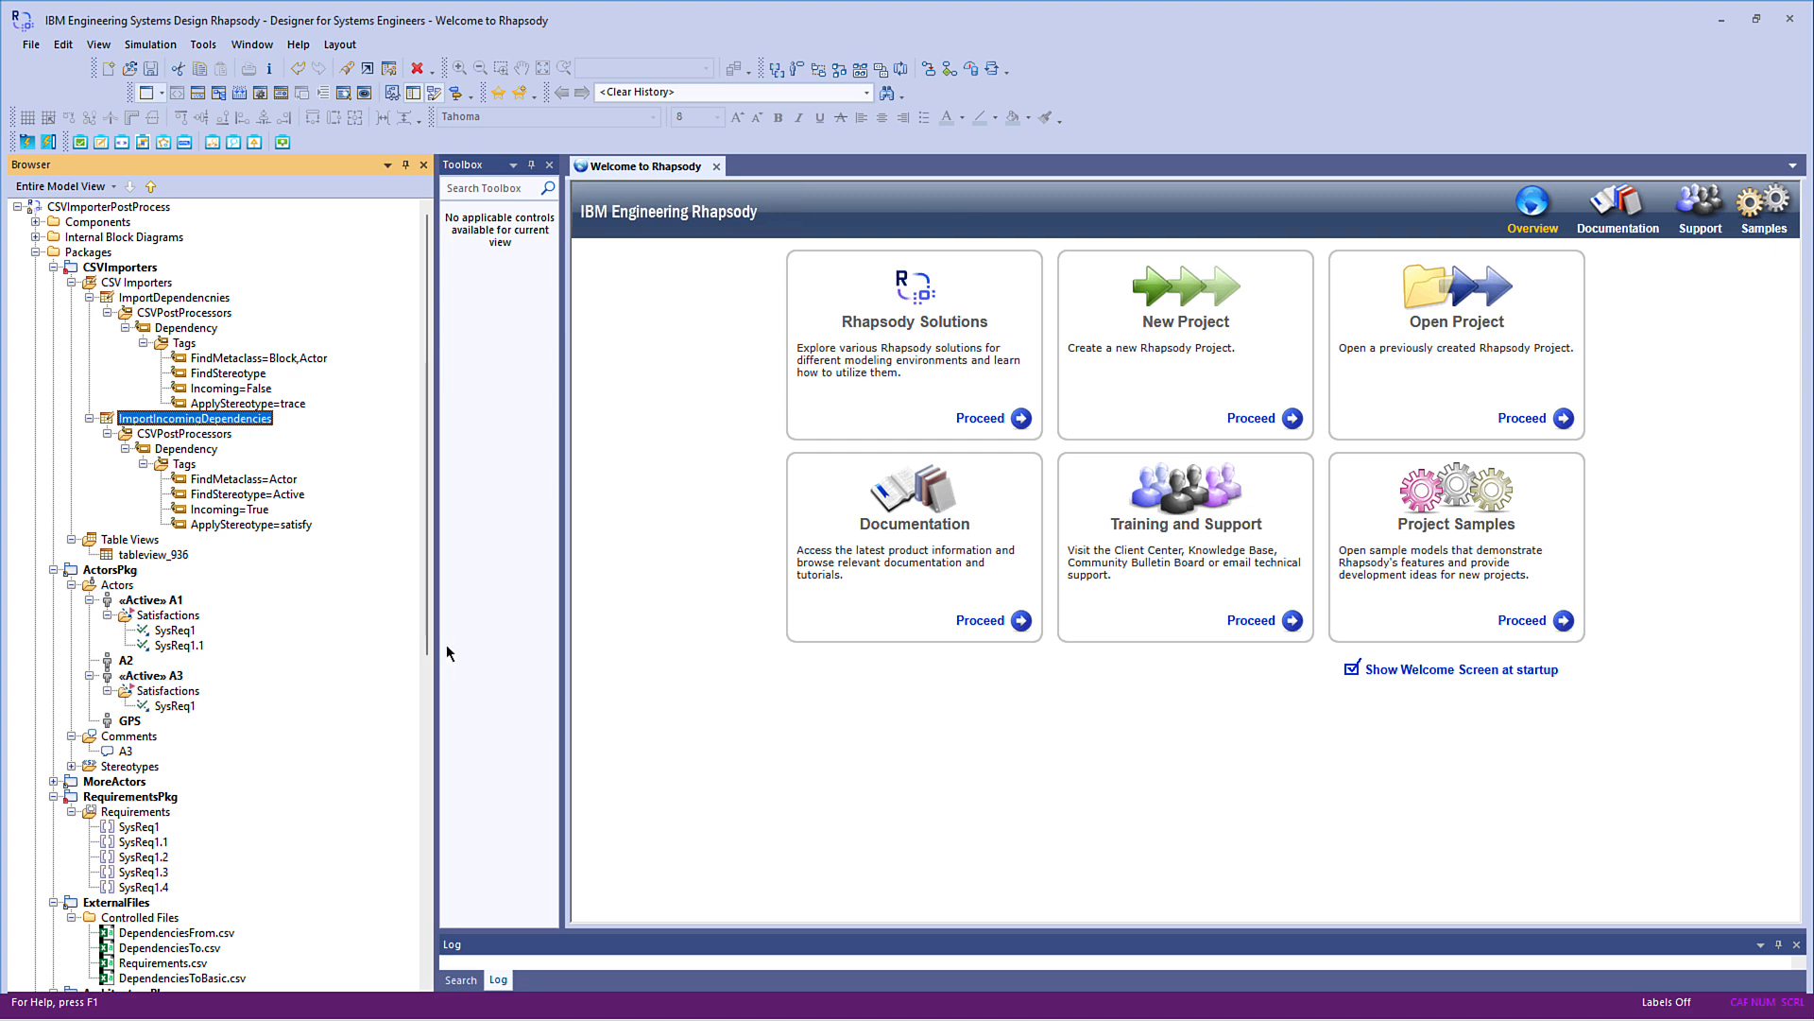